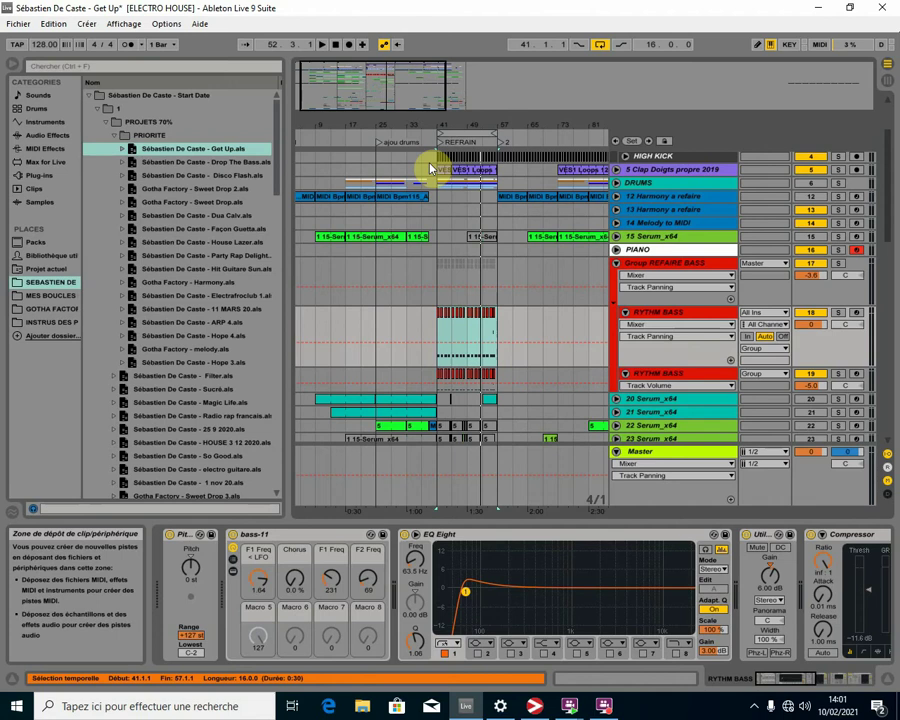
# - Select the REFRAIN loop section from bar 41 to 57 across the tracks and collapse the Group REFAIRE BASS track
pyautogui.click(445, 132)
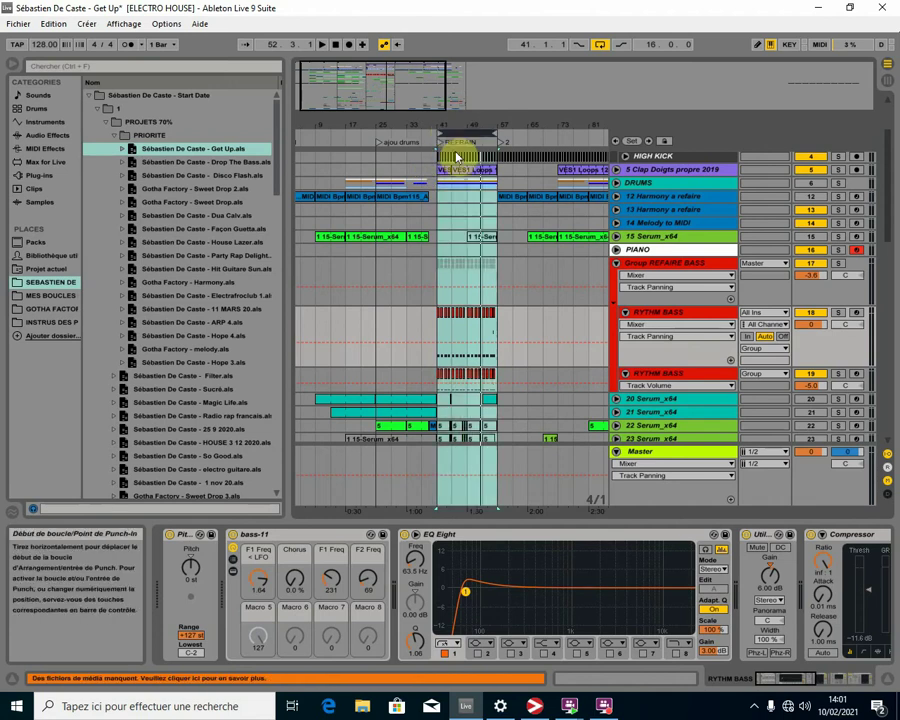
pyautogui.scroll(-5, 466, 297)
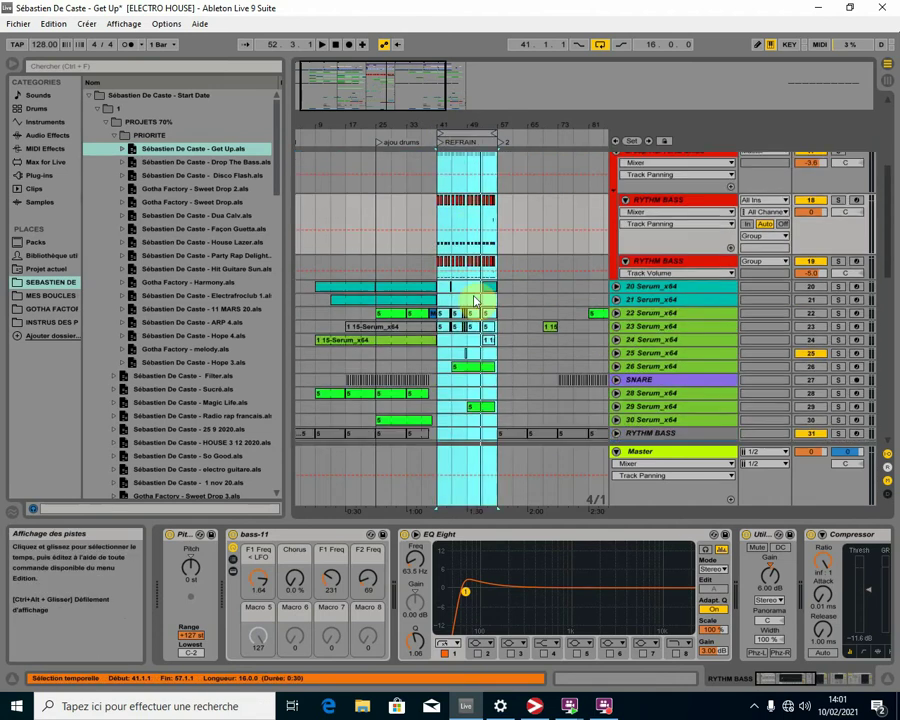
pyautogui.scroll(-4, 472, 292)
pyautogui.scroll(4, 463, 302)
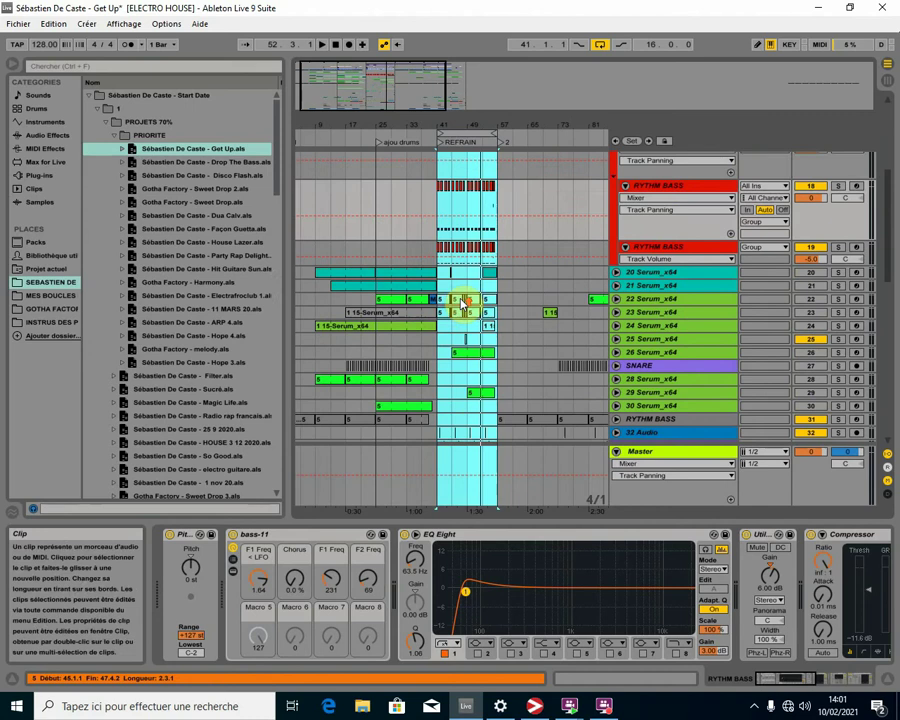
pyautogui.scroll(5, 463, 300)
pyautogui.click(616, 306)
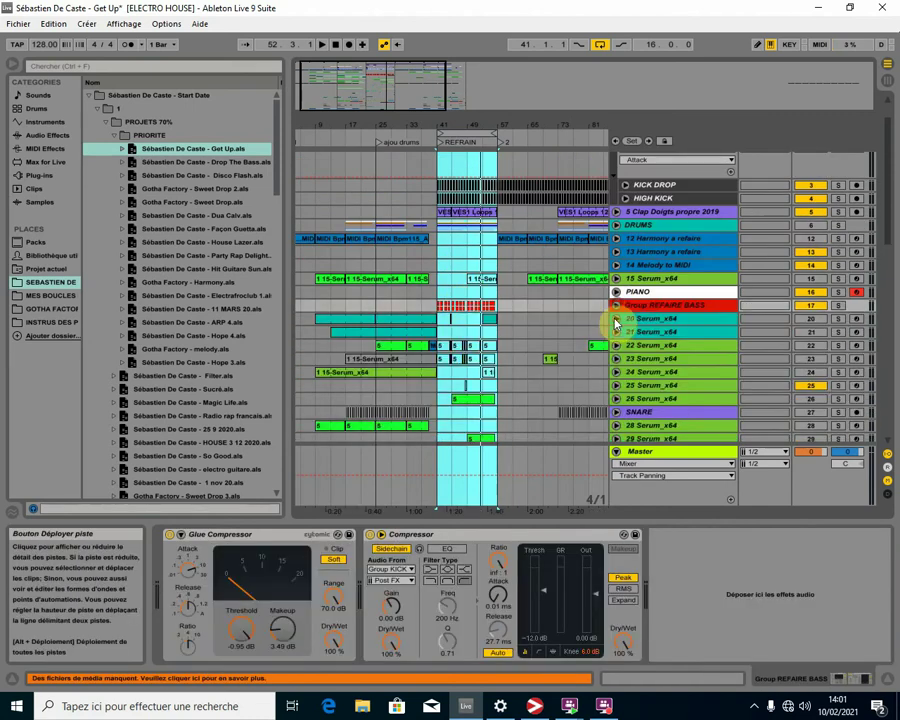
# - Solo track 68 Audio and play its refrain clip from bar 49
pyautogui.scroll(-12, 474, 366)
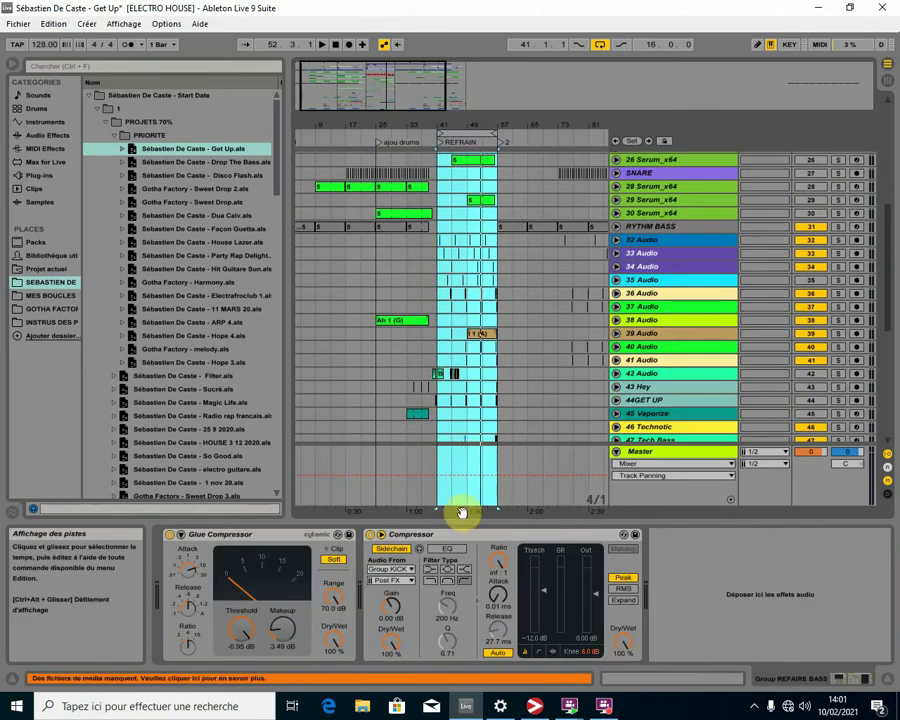
pyautogui.scroll(-10, 442, 338)
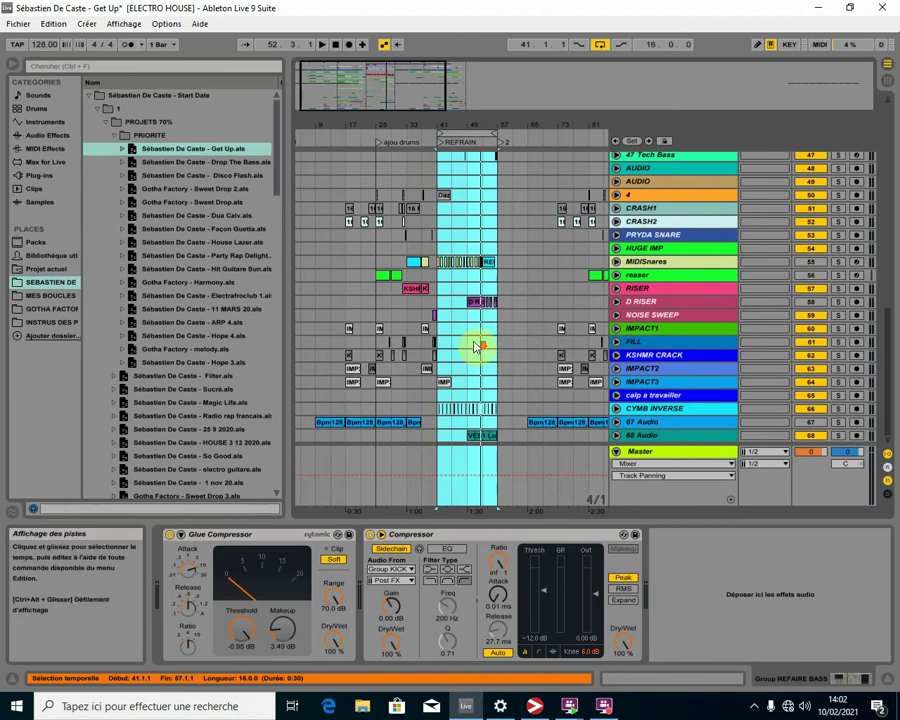
pyautogui.click(700, 440)
pyautogui.click(838, 436)
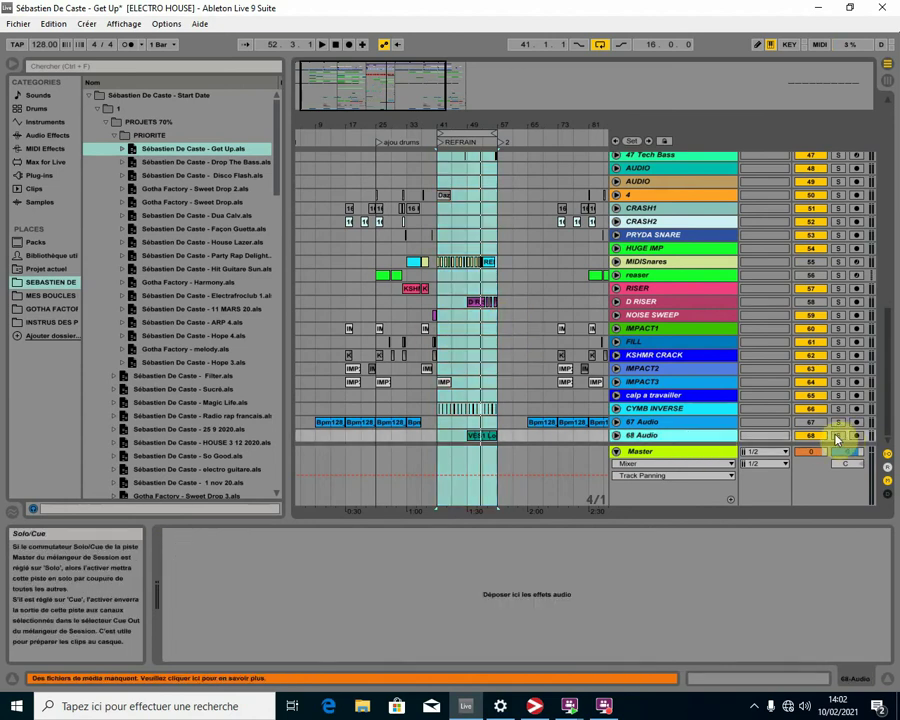
pyautogui.click(478, 438)
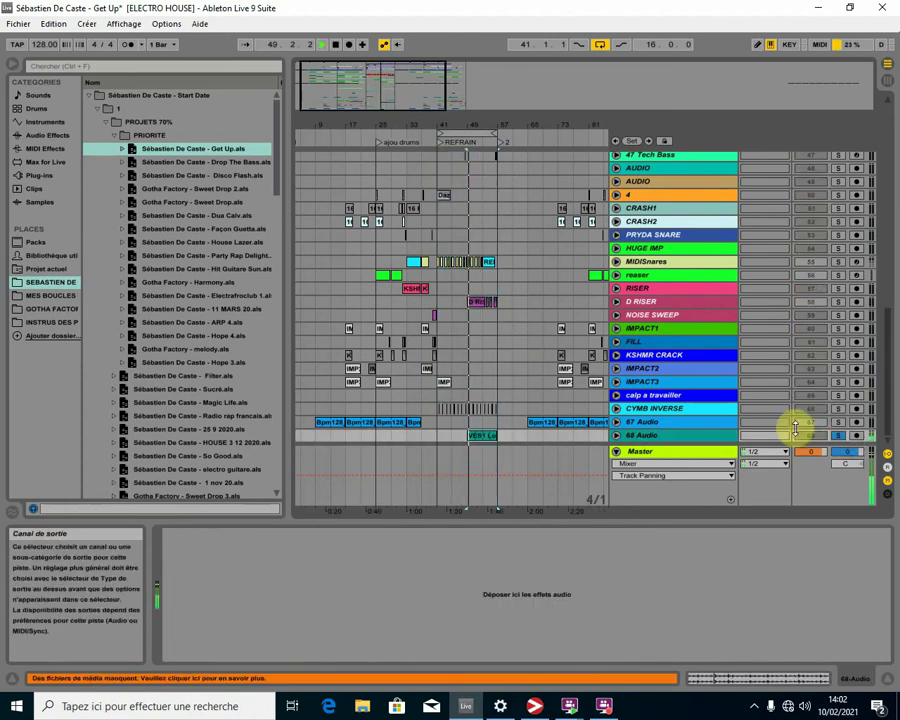
# - Solo track 39 Audio instead and audition its 1 (A) clip in the refrain from bar 49
pyautogui.scroll(2, 607, 313)
pyautogui.scroll(4, 600, 310)
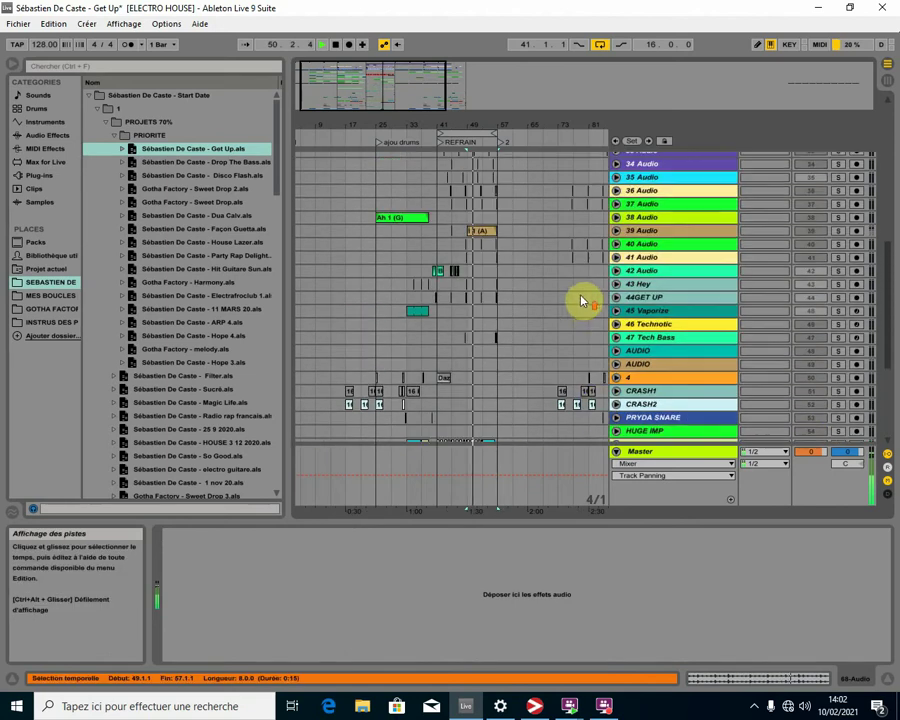
pyautogui.click(838, 233)
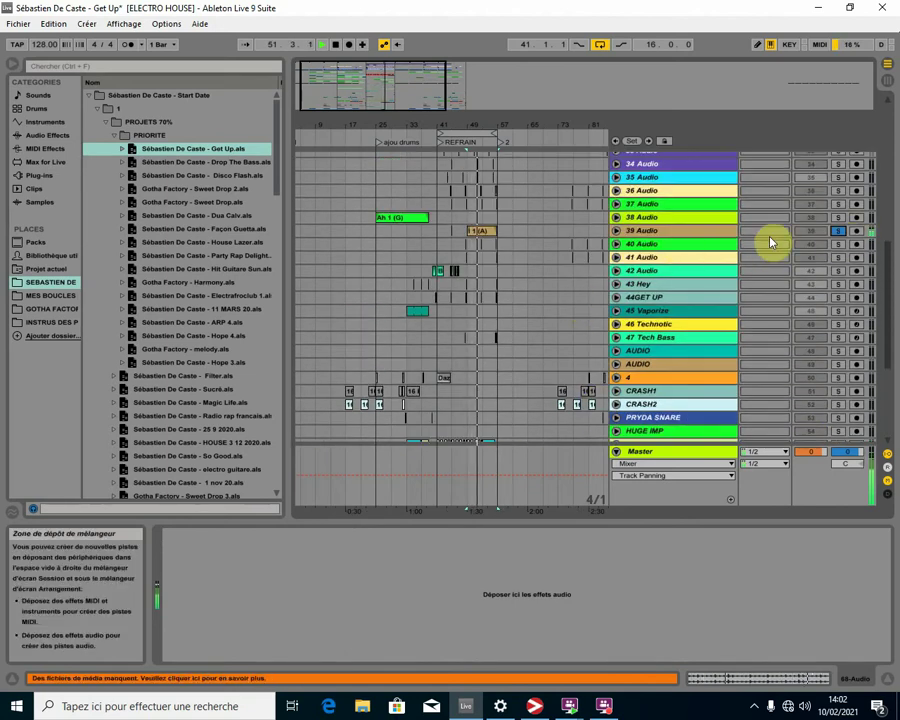
pyautogui.click(482, 235)
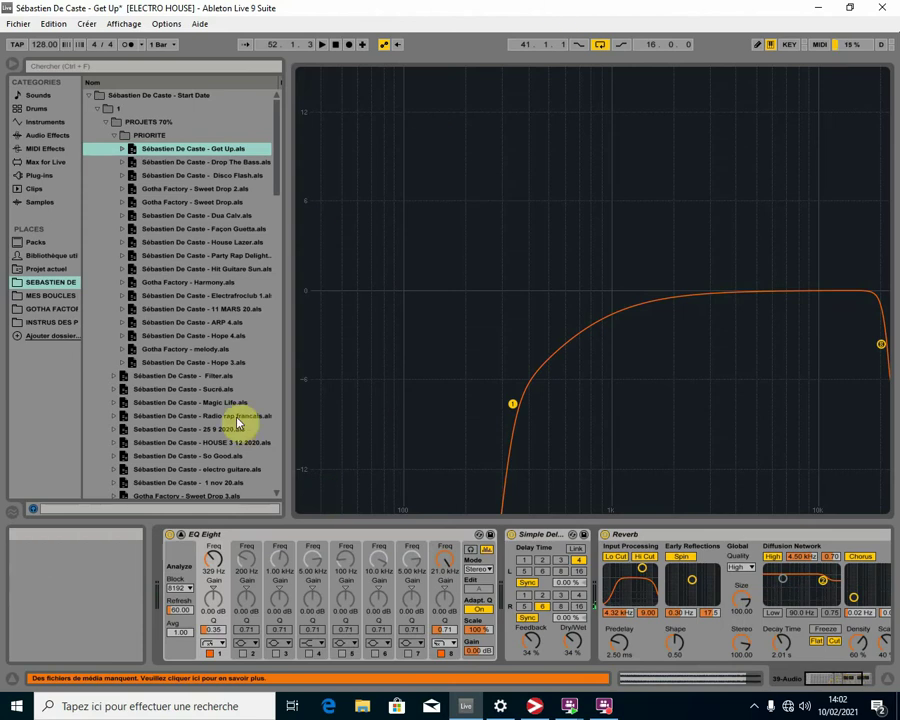
pyautogui.click(181, 534)
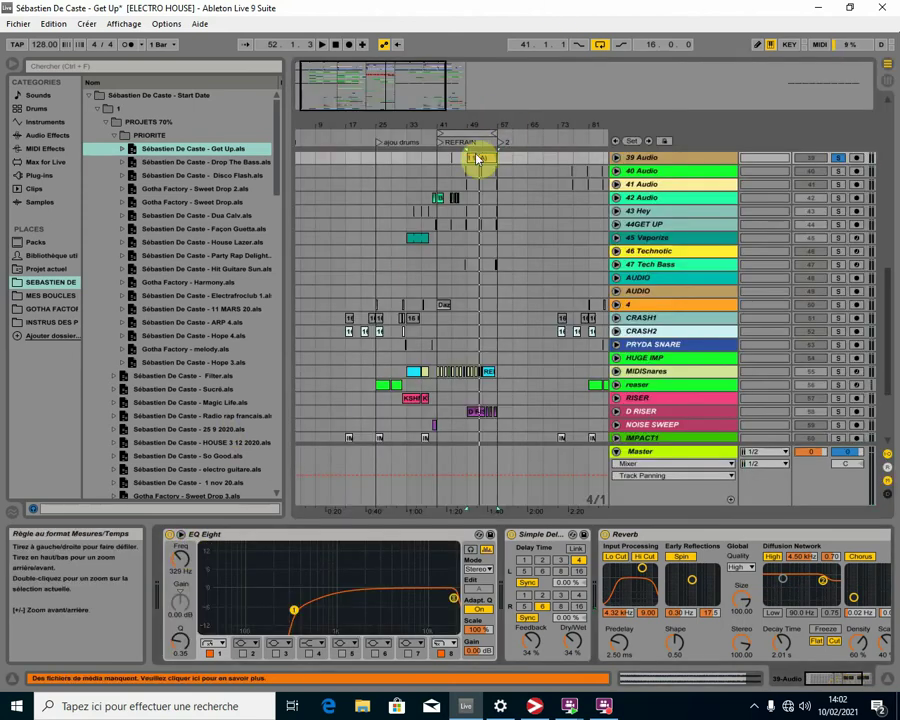
pyautogui.click(478, 157)
pyautogui.press('space')
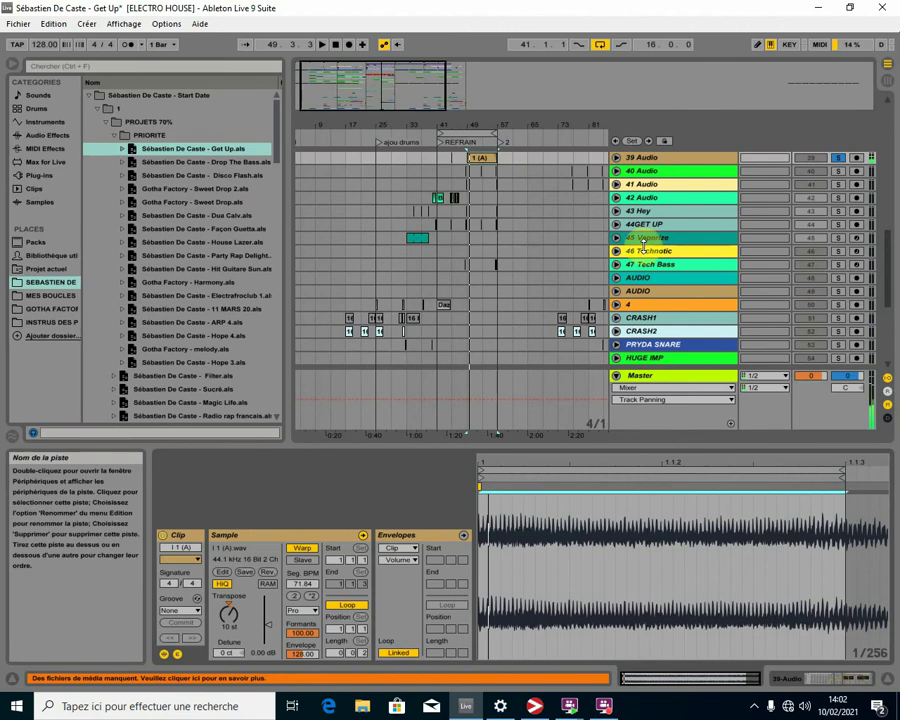
# - Show the effect chain of track 39 Audio and turn off the track's solo
pyautogui.click(630, 157)
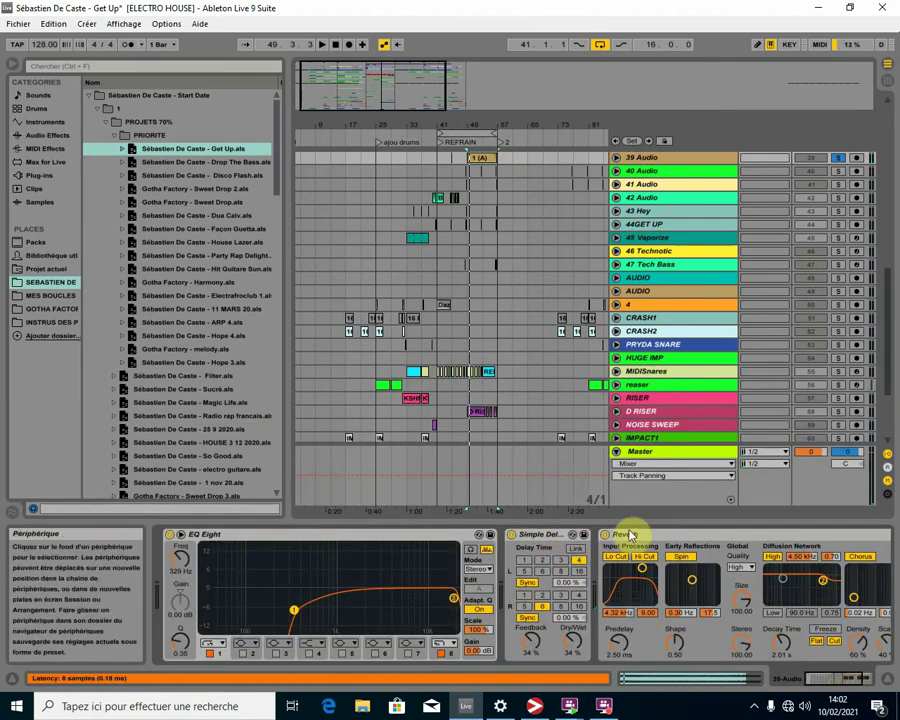
pyautogui.scroll(5, 520, 330)
pyautogui.click(838, 298)
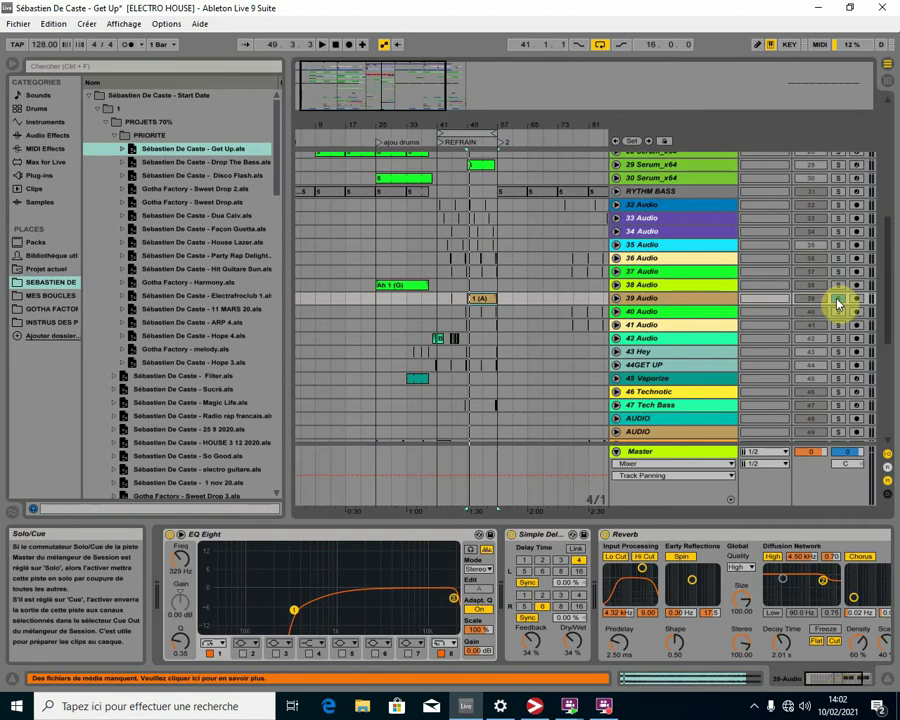
# - Play the full mix from bar 37 into the refrain and unfold track 39 Audio to show its waveforms
pyautogui.scroll(12, 530, 325)
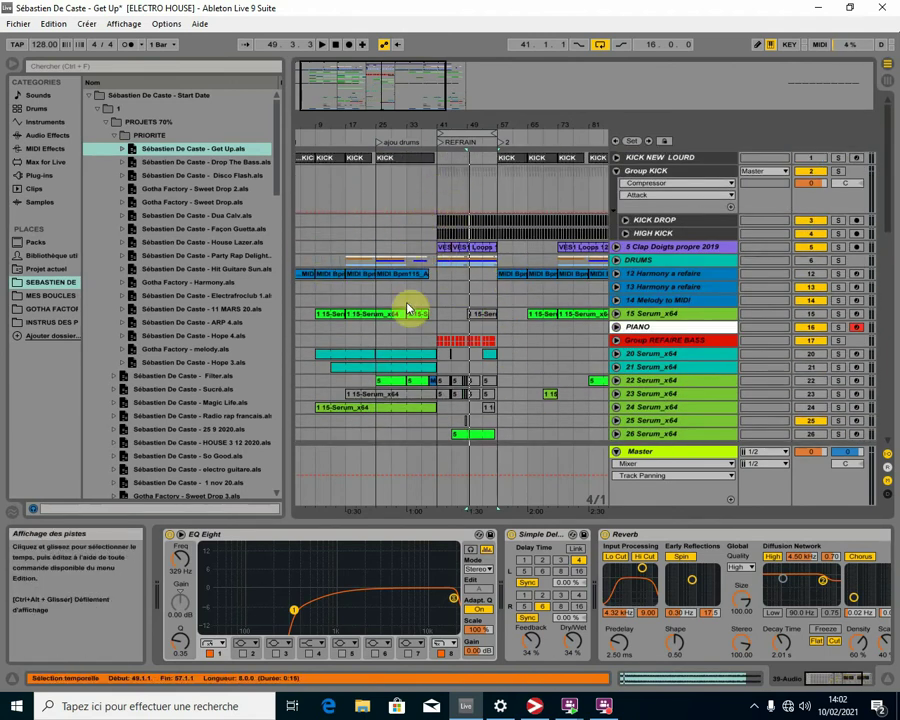
pyautogui.scroll(-10, 448, 353)
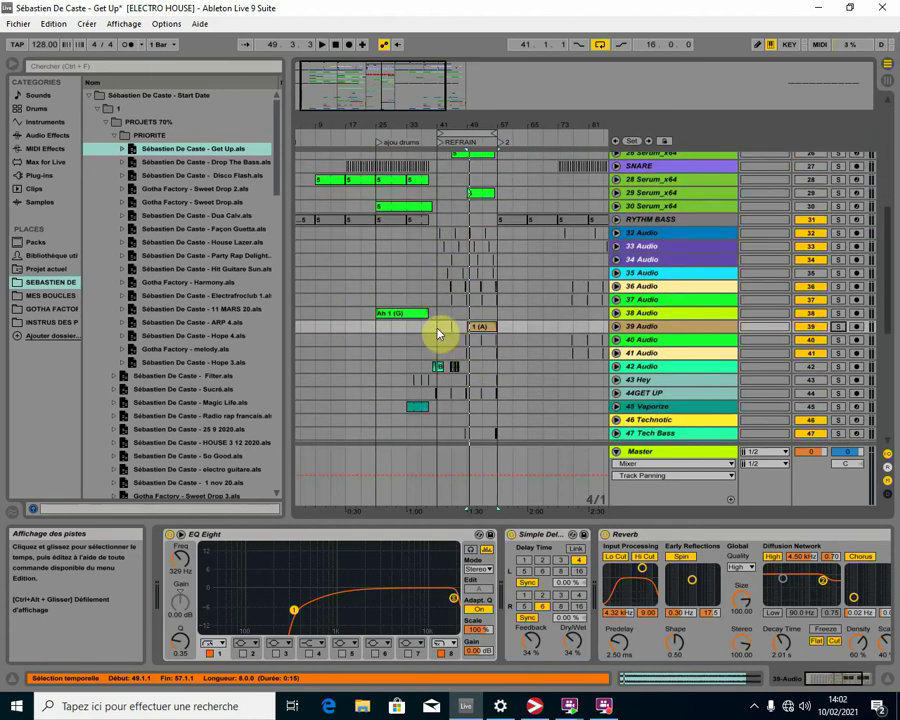
pyautogui.click(439, 335)
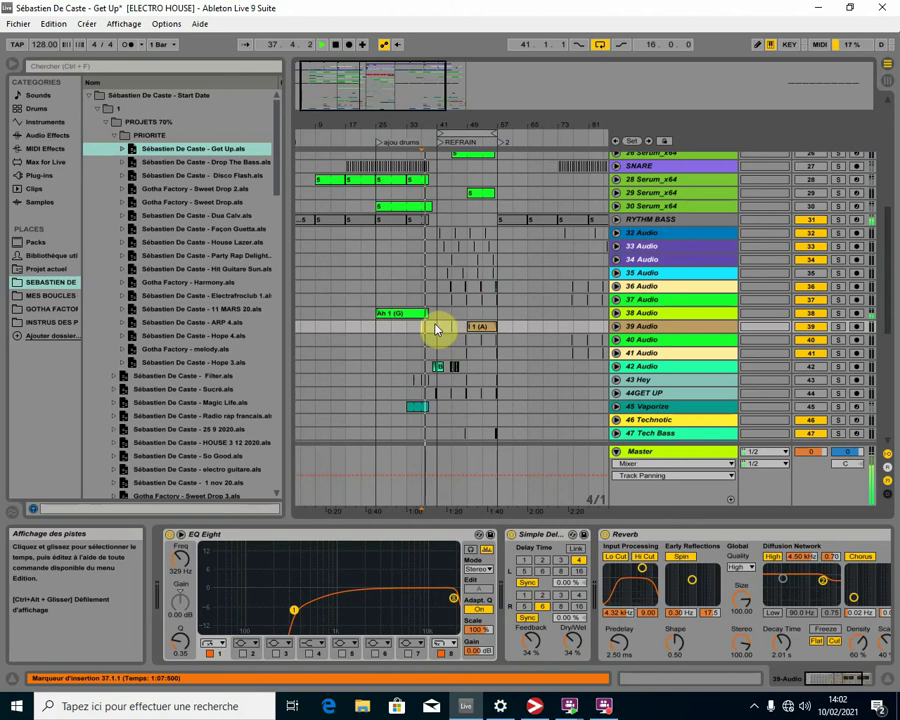
pyautogui.click(616, 327)
pyautogui.moveTo(456, 121); pyautogui.dragTo(467, 120)
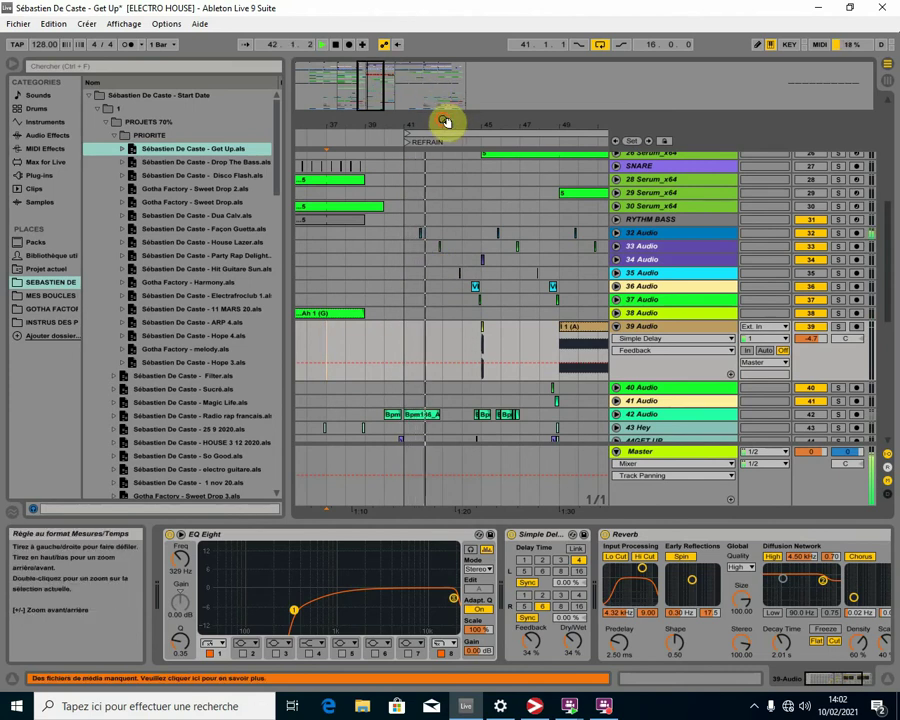
pyautogui.moveTo(446, 120); pyautogui.dragTo(418, 148)
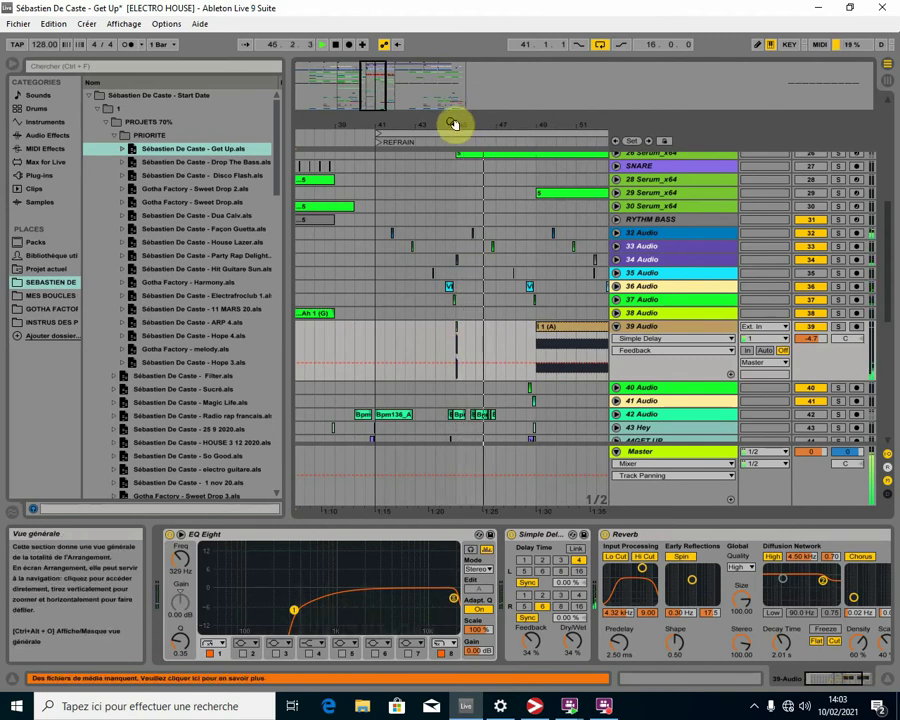
pyautogui.moveTo(453, 125); pyautogui.dragTo(453, 160)
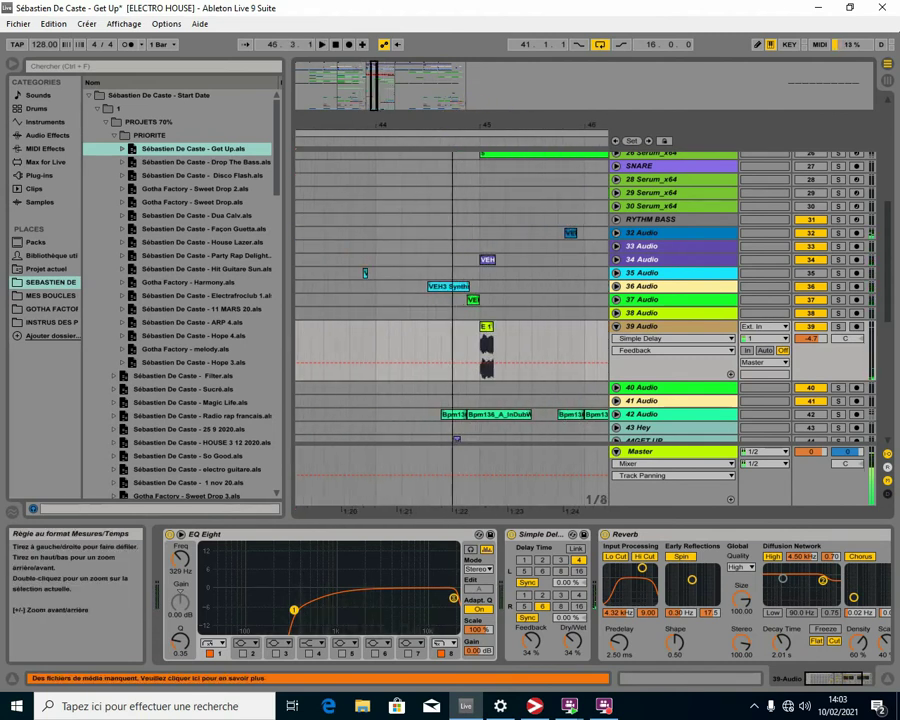
# - Solo track 35 Audio and play its short clip just before bar 44
pyautogui.click(362, 273)
pyautogui.click(838, 275)
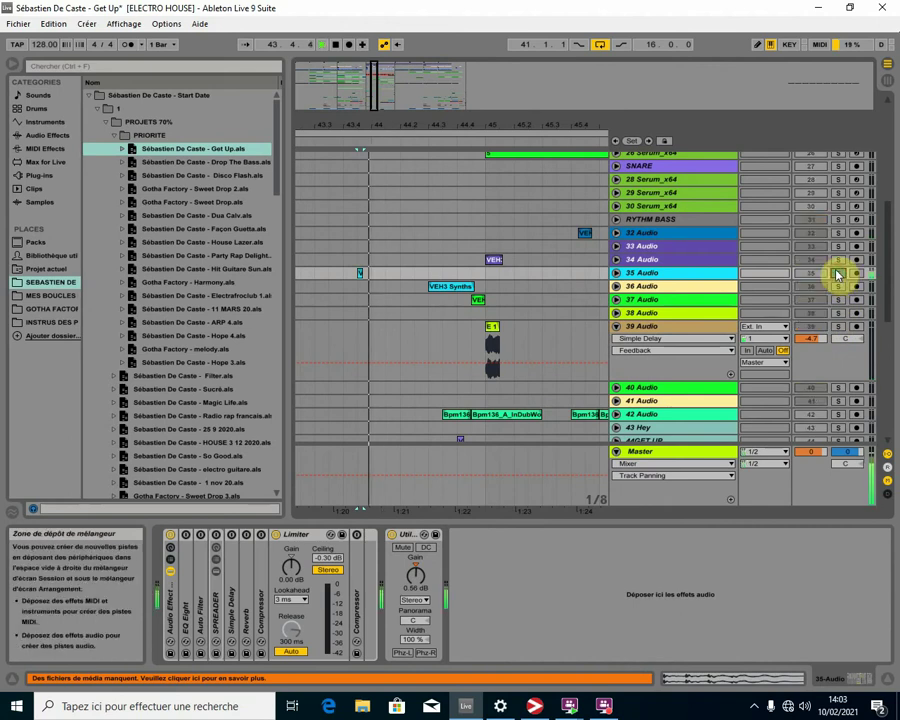
pyautogui.moveTo(469, 124); pyautogui.dragTo(467, 75)
# - Play the passage from bar 43 and unsolo track 35 Audio to hear it in the full mix
pyautogui.click(452, 273)
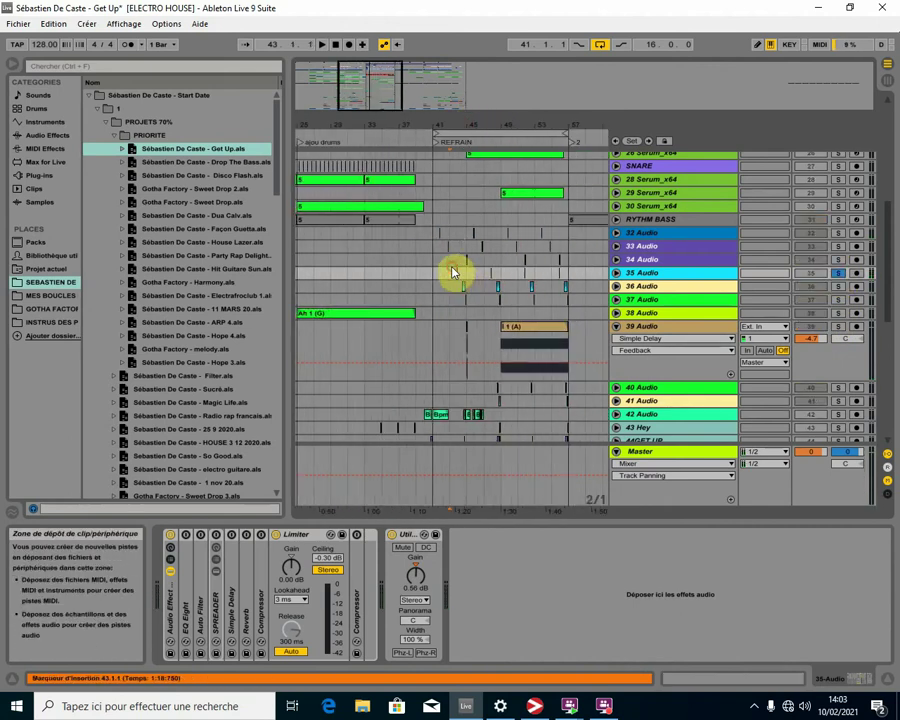
pyautogui.click(840, 276)
pyautogui.click(812, 275)
pyautogui.press('space')
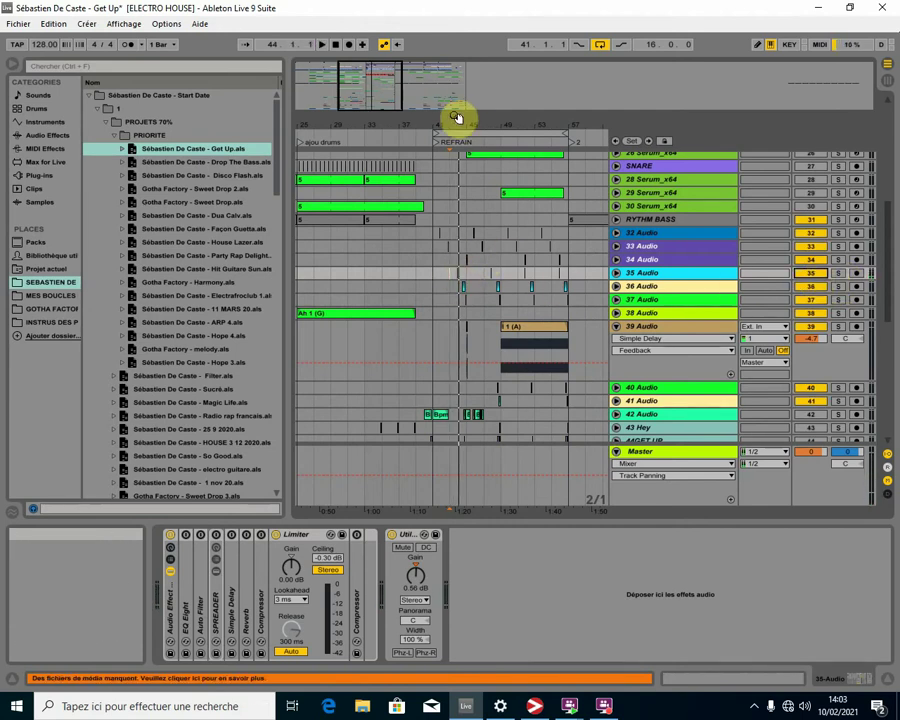
# - Rename the track 35 Audio as 35 CHANGER DE RIF
pyautogui.moveTo(458, 118); pyautogui.dragTo(522, 261)
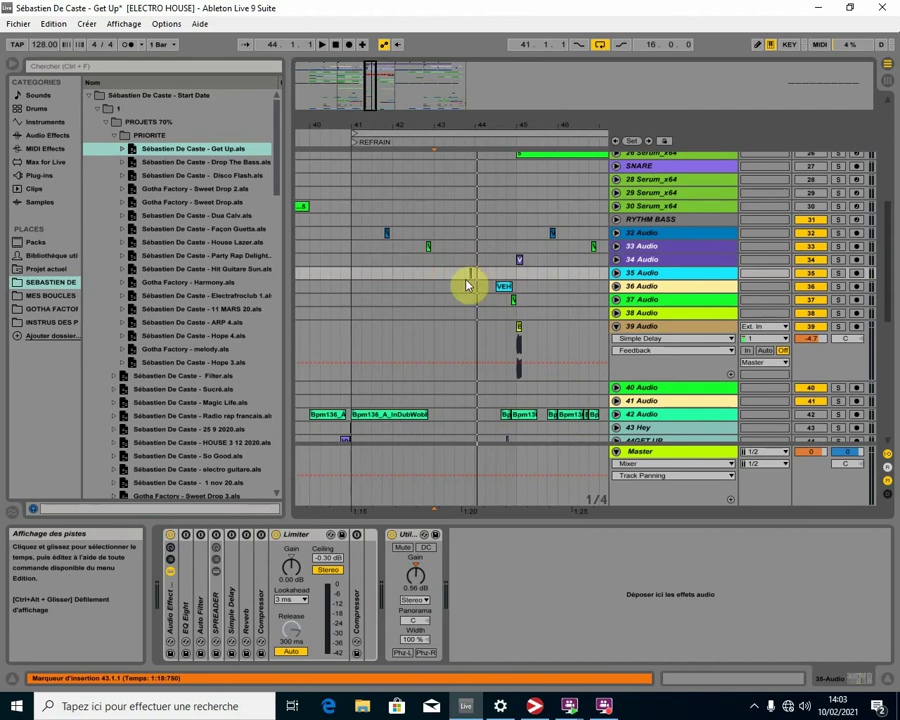
pyautogui.rightClick(668, 273)
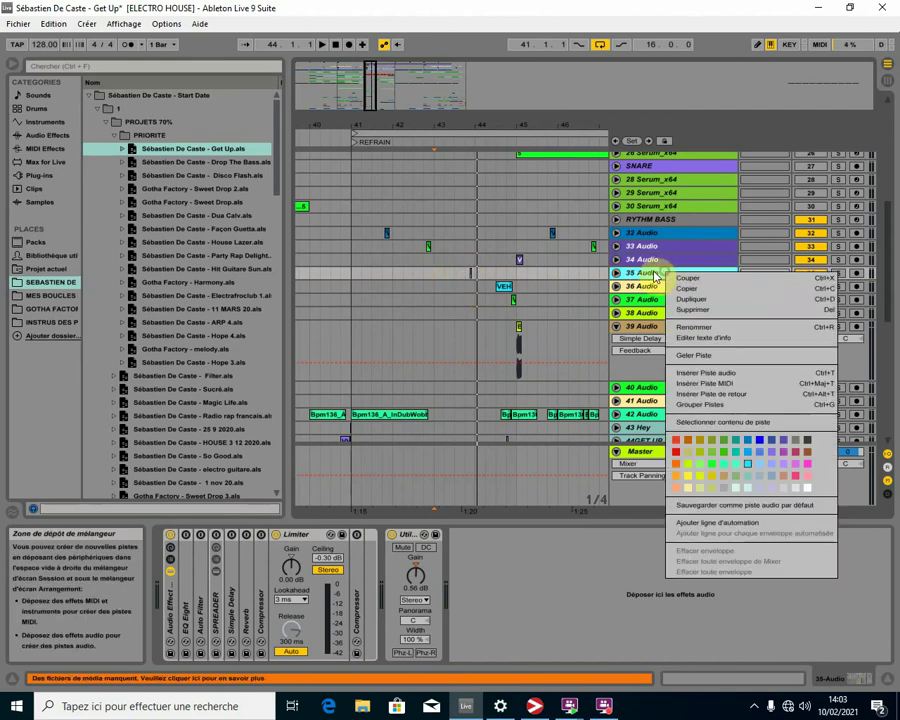
pyautogui.click(714, 330)
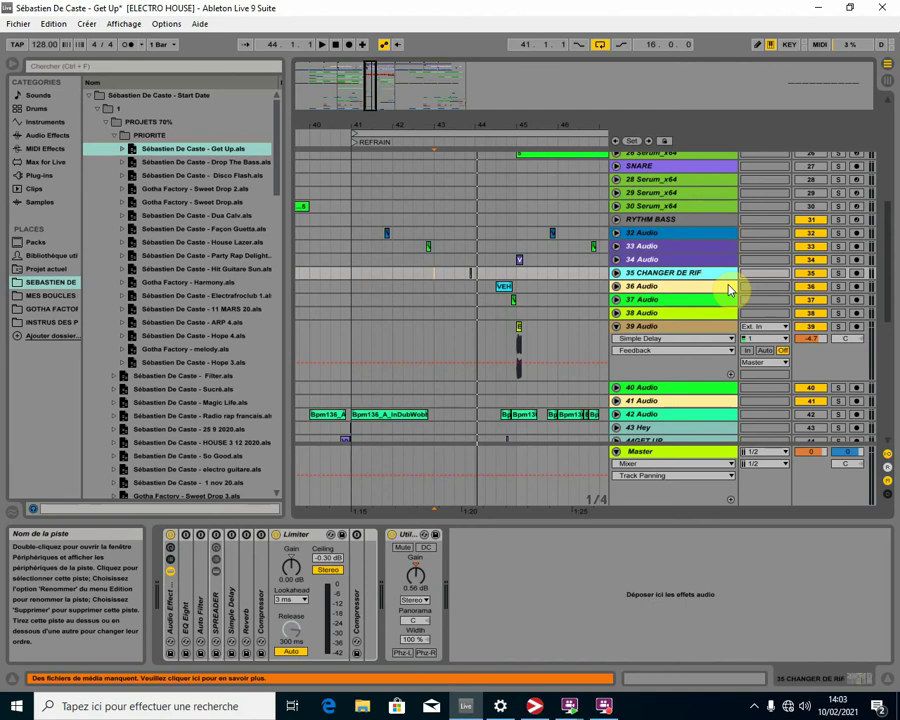
# - Play the refrain from bar 44 and solo track 39 Audio
pyautogui.click(478, 332)
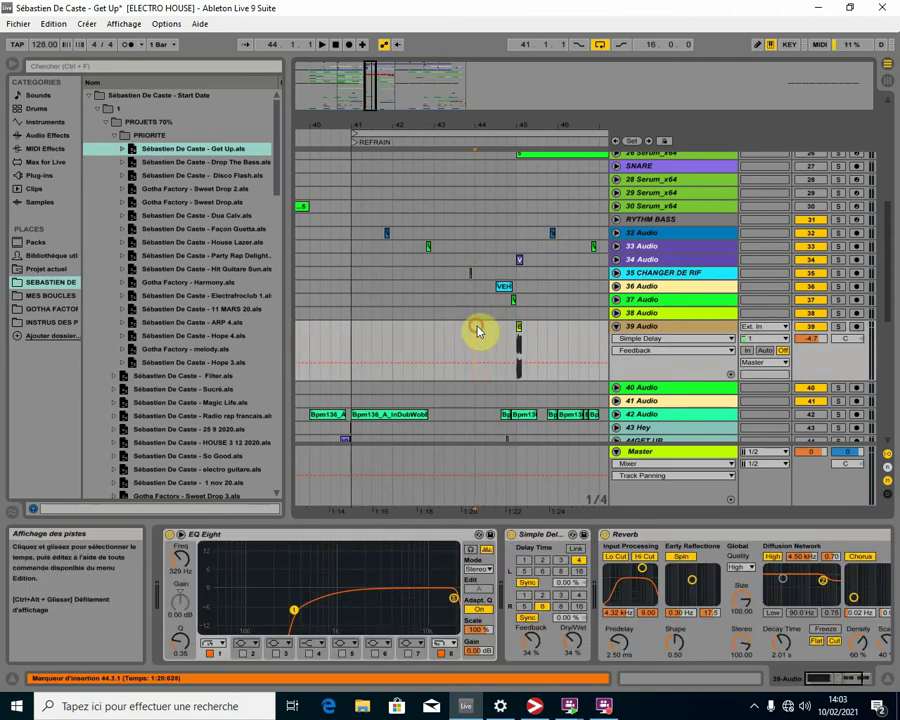
pyautogui.moveTo(555, 121); pyautogui.dragTo(555, 100)
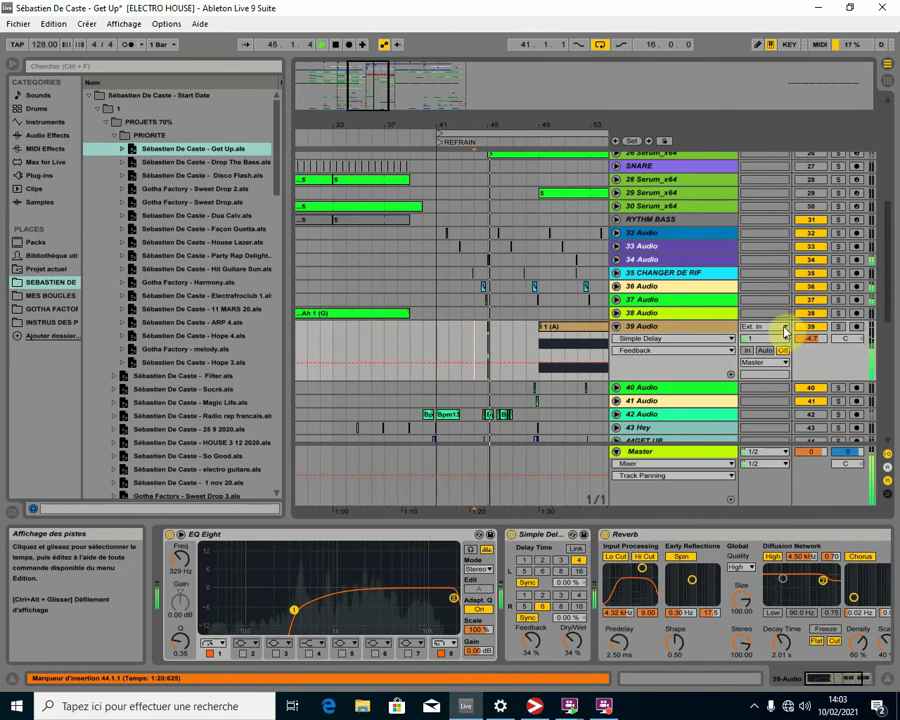
pyautogui.click(839, 327)
pyautogui.moveTo(493, 121); pyautogui.dragTo(498, 155)
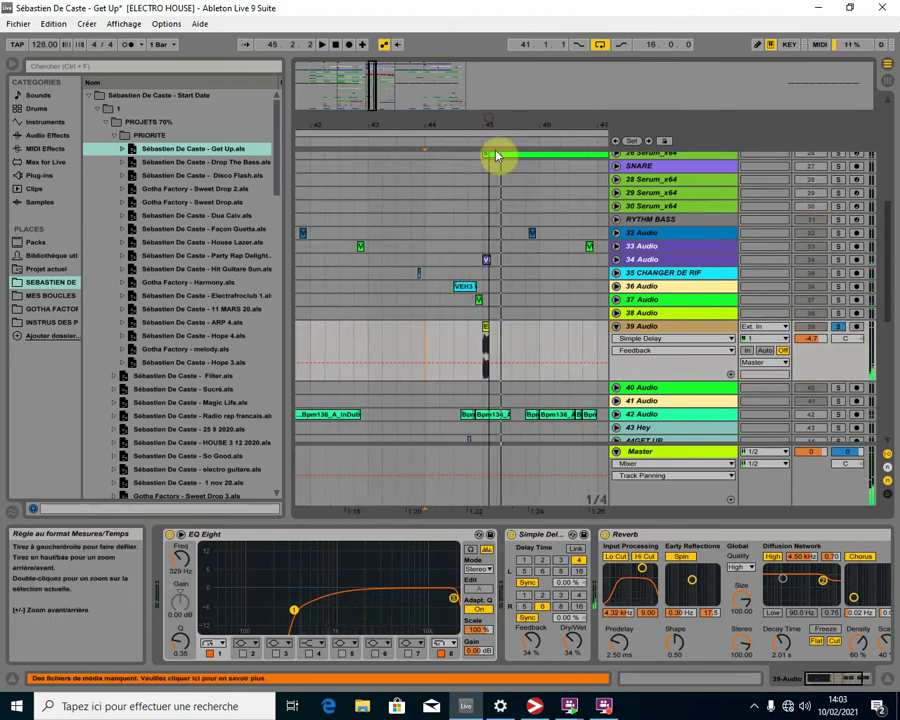
pyautogui.moveTo(577, 127)
pyautogui.mouseDown()
pyautogui.moveTo(394, 127)
pyautogui.moveTo(414, 121)
pyautogui.mouseUp()
# - Audition the short vocal chop at bar 45 and the 1 (A) clip at bar 49 on track 39 Audio
pyautogui.click(314, 333)
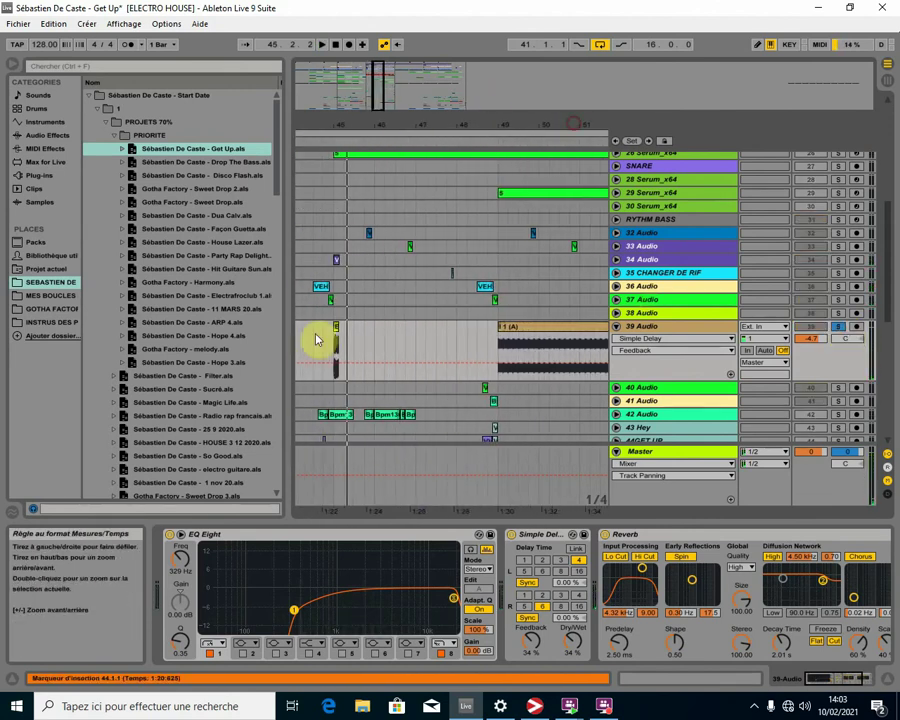
pyautogui.click(338, 330)
pyautogui.press('space')
pyautogui.press('space')
pyautogui.press('space')
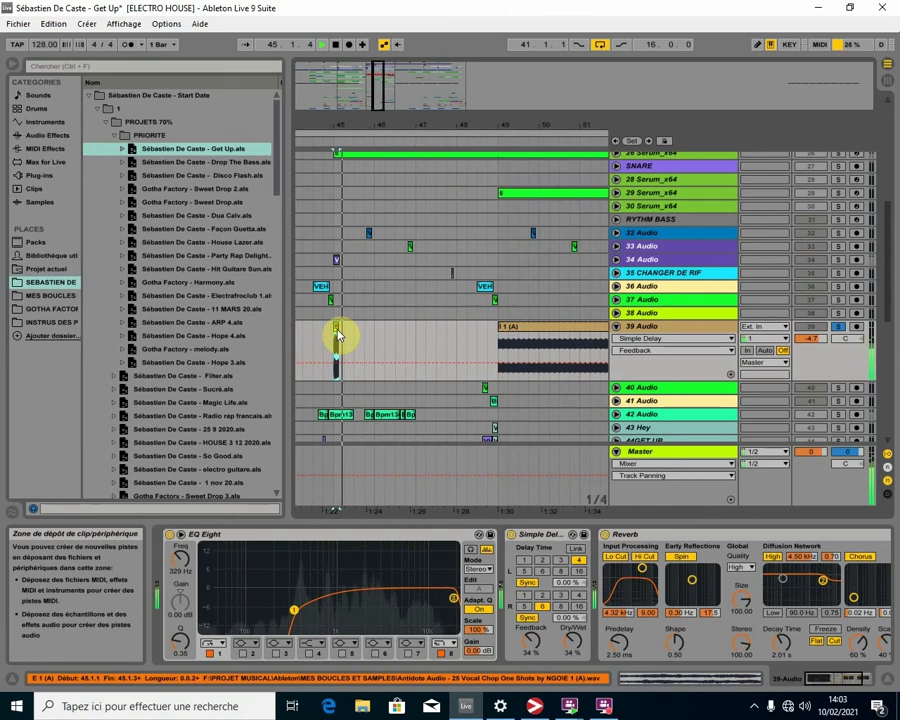
pyautogui.press('space')
pyautogui.moveTo(547, 123); pyautogui.dragTo(550, 124)
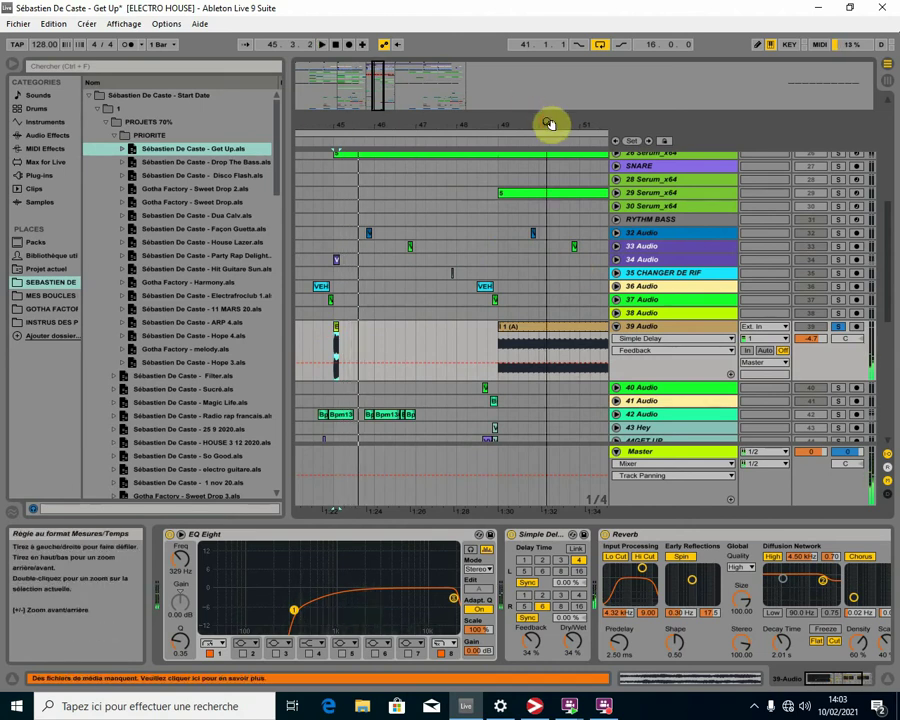
pyautogui.click(521, 332)
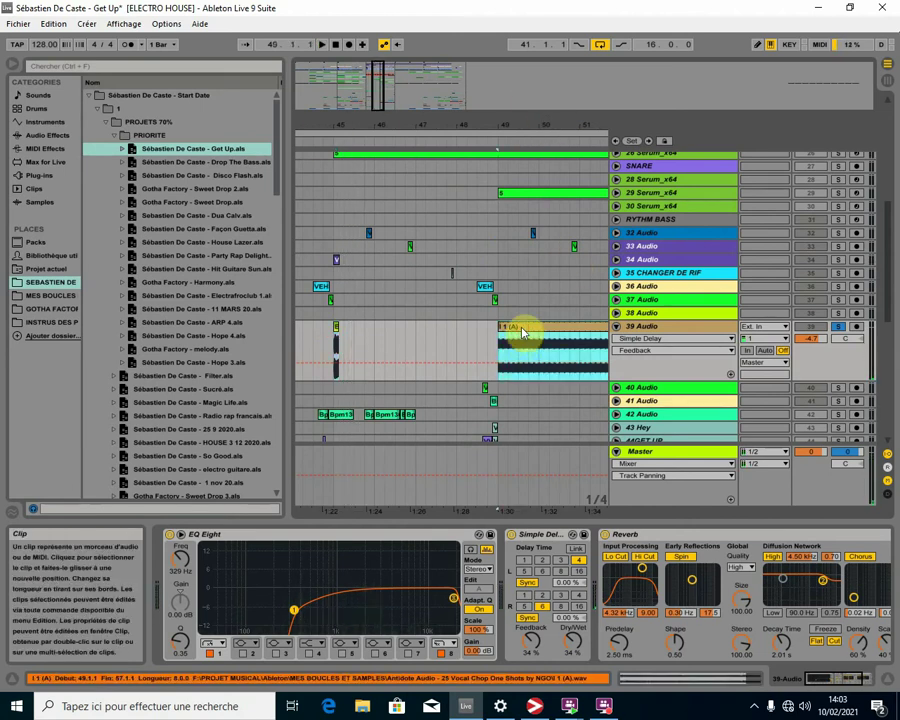
# - Recolour track 39 Audio light cyan
pyautogui.moveTo(492, 121)
pyautogui.mouseDown()
pyautogui.moveTo(492, 175)
pyautogui.moveTo(492, 112)
pyautogui.mouseUp()
pyautogui.rightClick(637, 329)
pyautogui.click(666, 358)
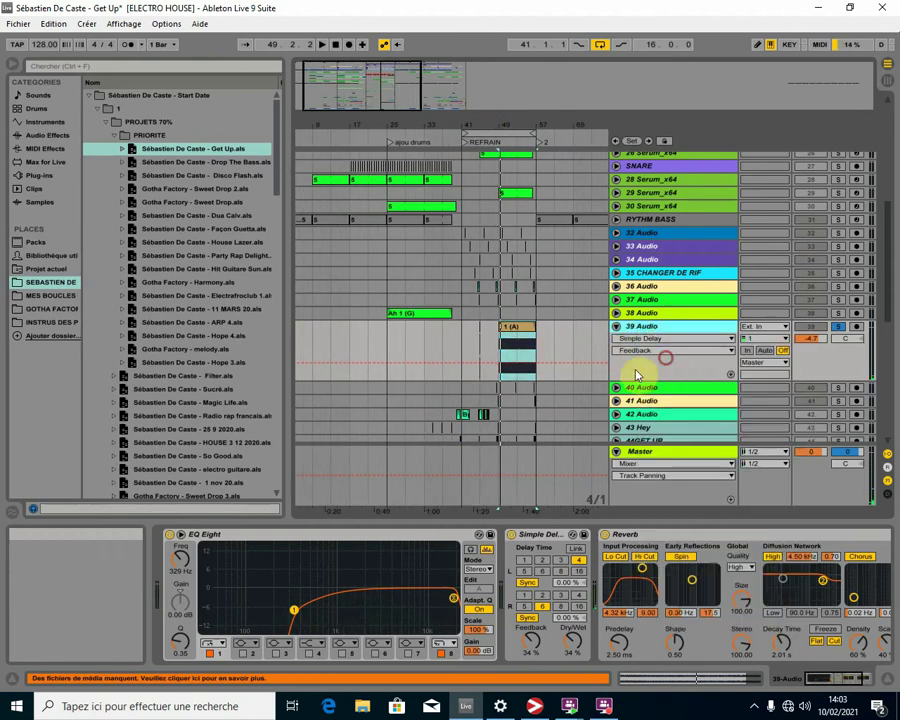
# - Duplicate track 39 Audio and delete the 1 (A) clip at bar 49 from the original track
pyautogui.moveTo(515, 126); pyautogui.dragTo(515, 104)
pyautogui.click(430, 398)
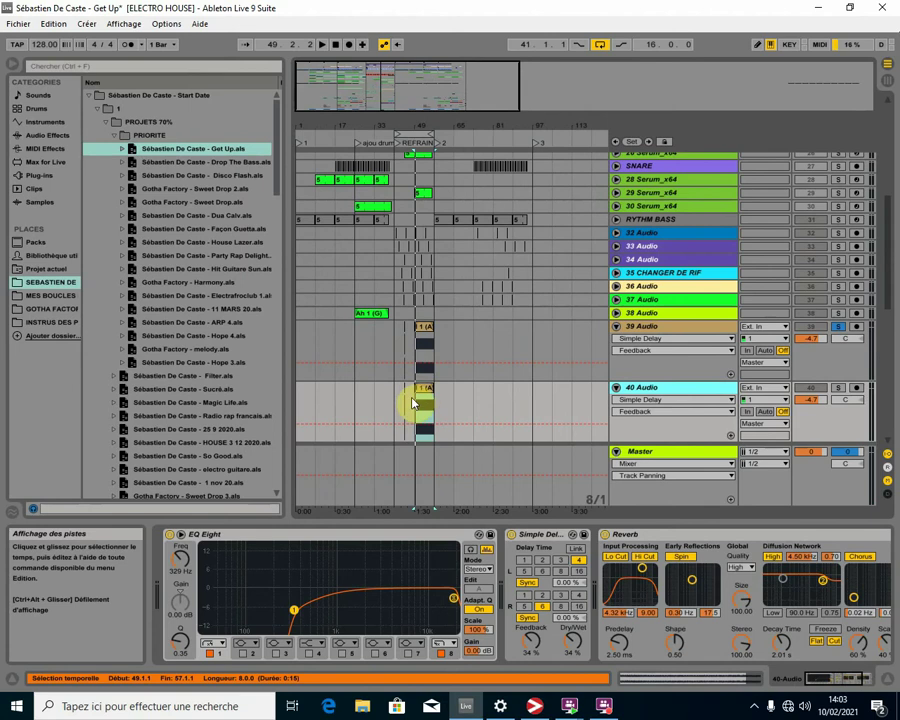
pyautogui.click(422, 333)
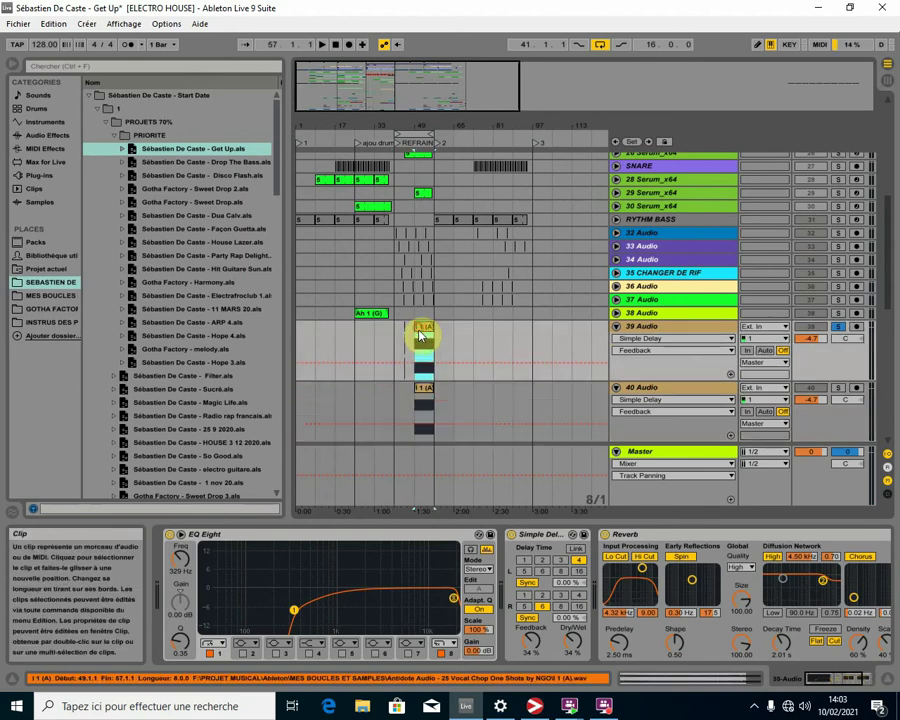
pyautogui.press('Delete')
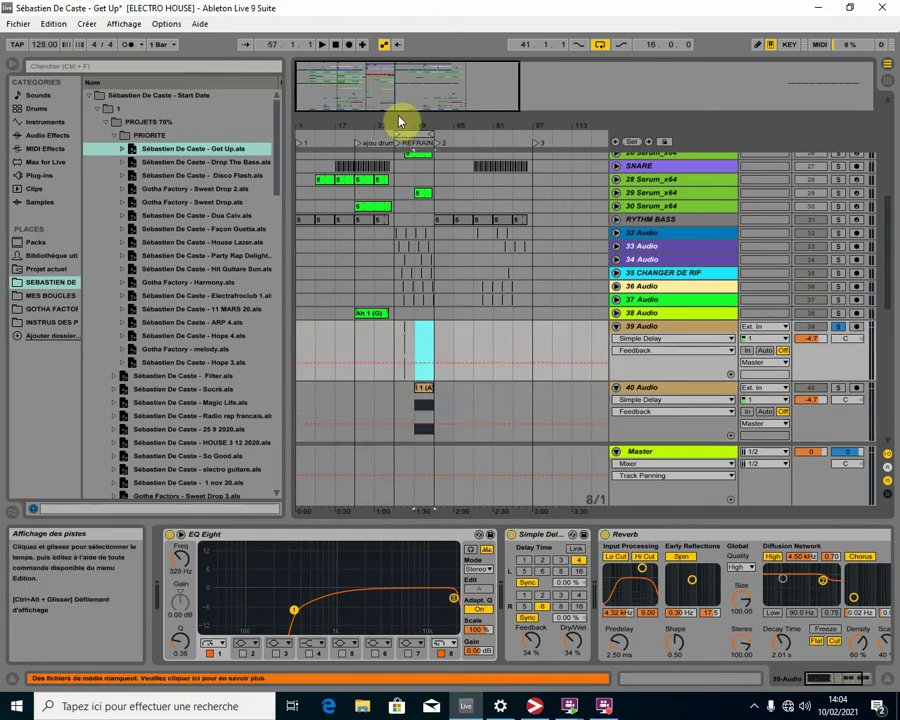
# - Move the original vocal chop track and its duplicate holding the 1 (A) clip directly above the yellow-green 38 Audio track
pyautogui.moveTo(412, 120)
pyautogui.mouseDown()
pyautogui.moveTo(412, 150)
pyautogui.moveTo(414, 135)
pyautogui.mouseUp()
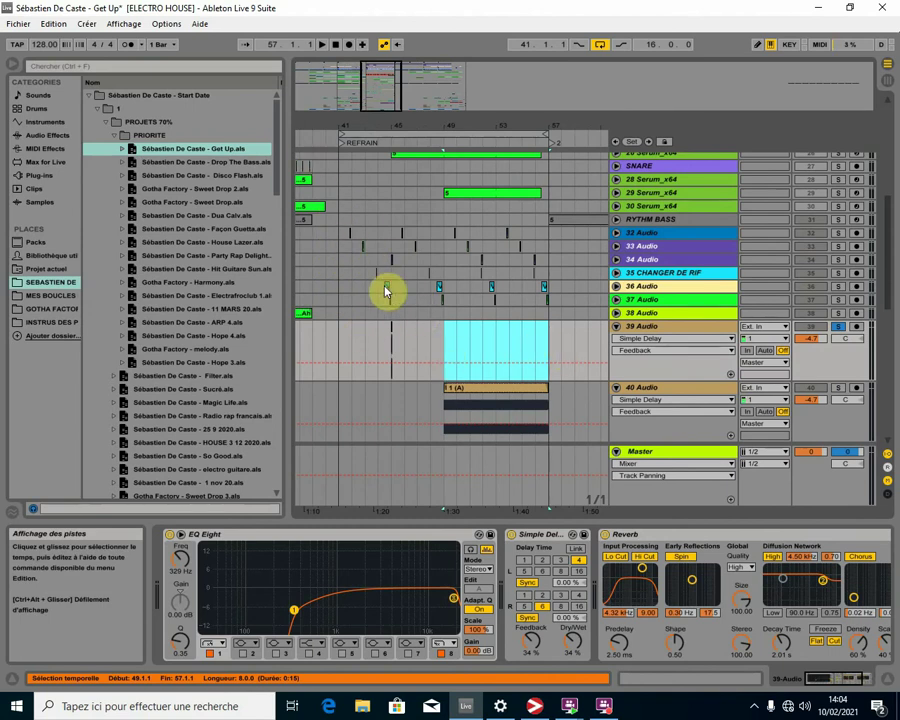
pyautogui.moveTo(630, 328)
pyautogui.mouseDown()
pyautogui.moveTo(643, 303)
pyautogui.moveTo(646, 317)
pyautogui.mouseUp()
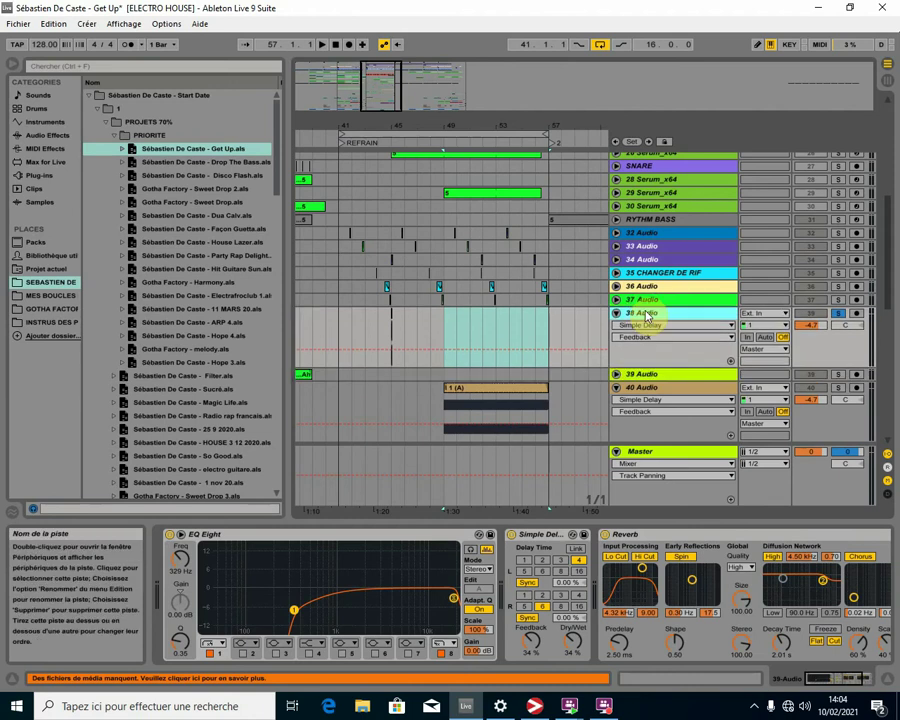
pyautogui.click(640, 376)
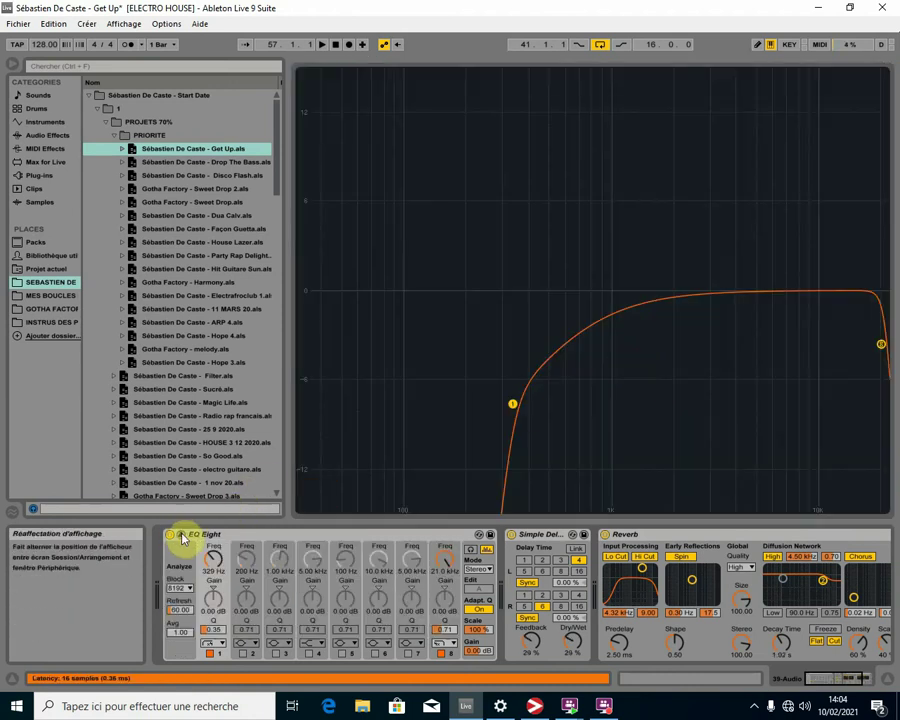
pyautogui.click(182, 534)
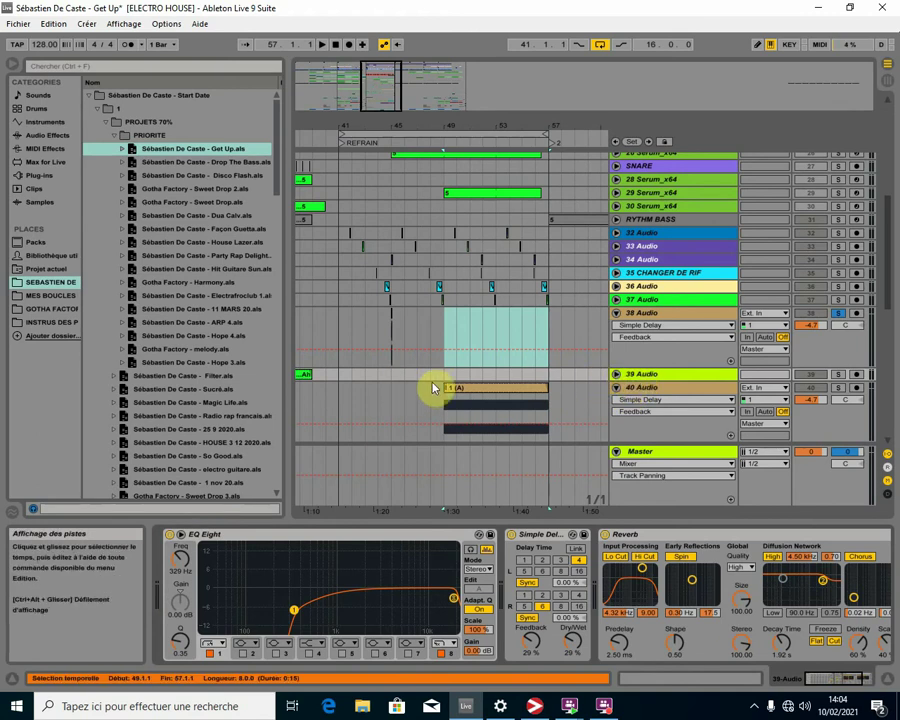
pyautogui.click(673, 389)
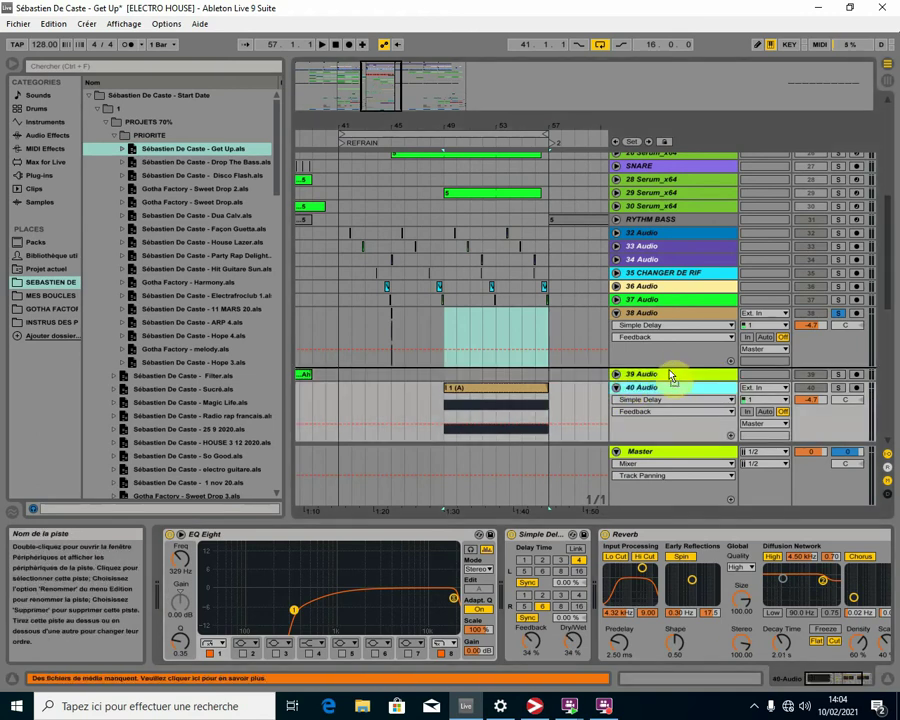
pyautogui.press('Up')
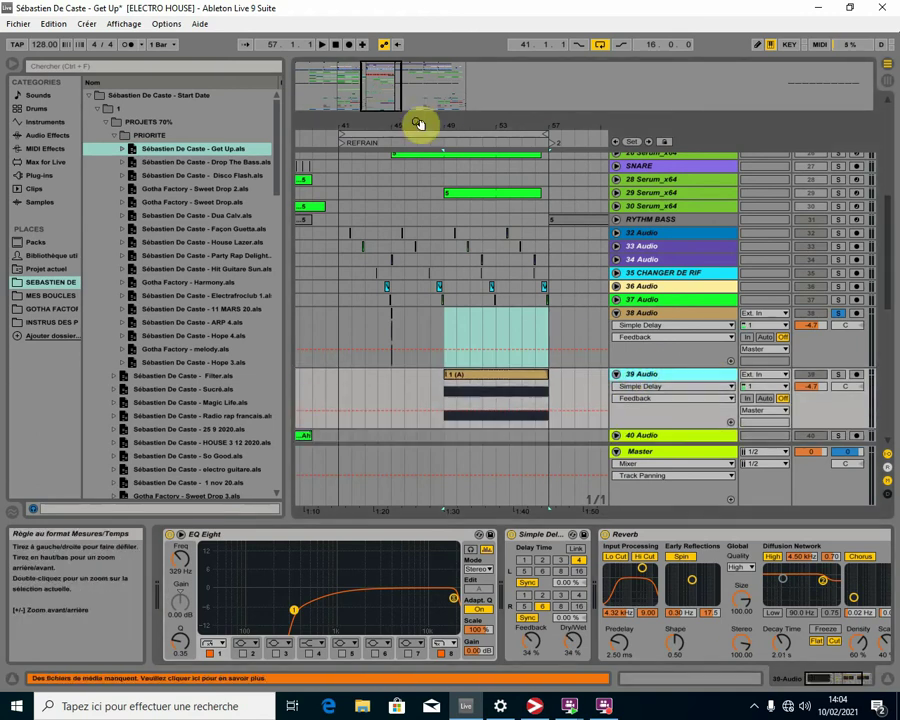
# - Unsolo track 38 Audio, play the refrain from bar 44 and audition the 1 (A) clip on track 39 Audio from bar 49
pyautogui.moveTo(475, 126)
pyautogui.mouseDown()
pyautogui.moveTo(478, 64)
pyautogui.moveTo(529, 130)
pyautogui.moveTo(525, 118)
pyautogui.mouseUp()
pyautogui.click(428, 402)
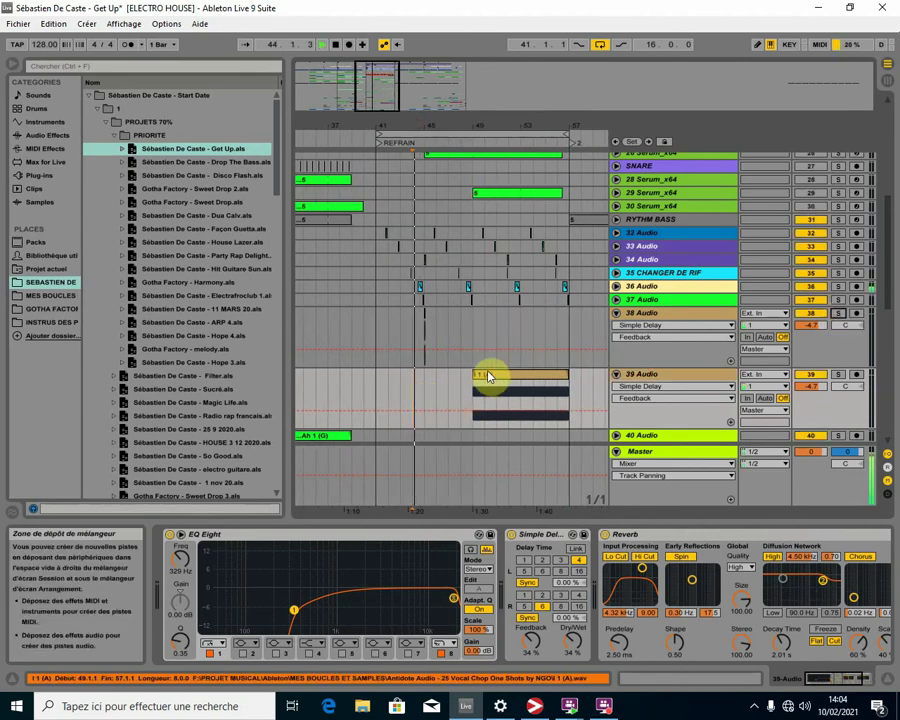
pyautogui.press('space')
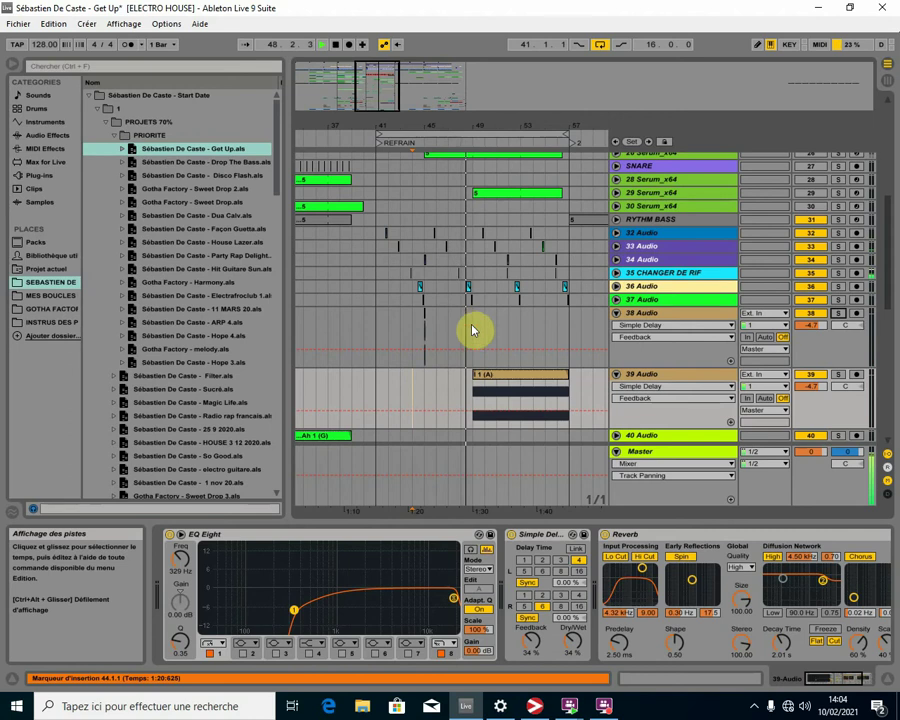
pyautogui.click(498, 377)
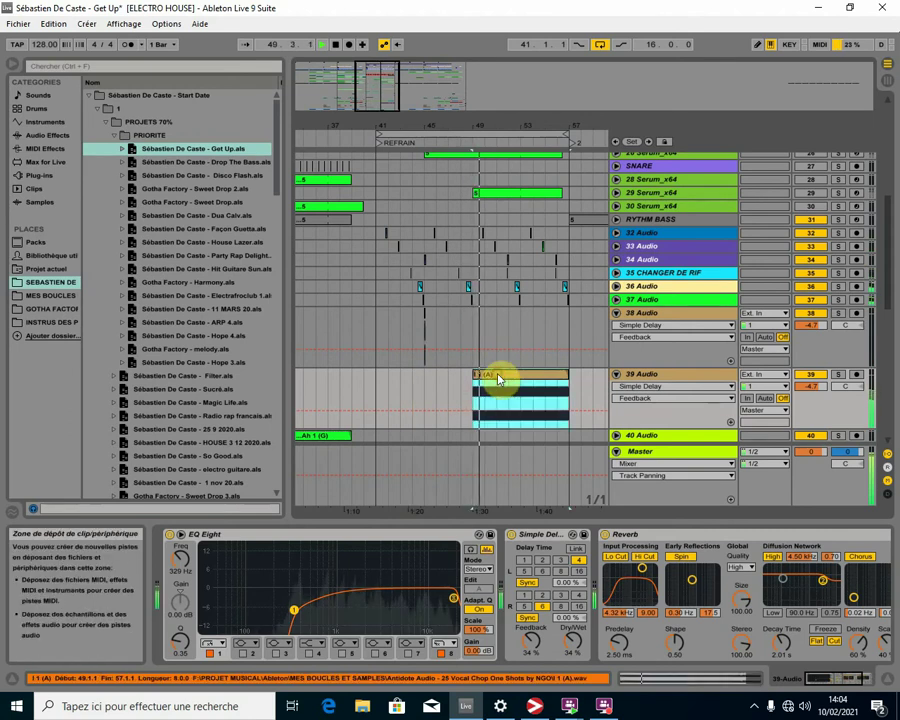
pyautogui.moveTo(488, 125); pyautogui.dragTo(487, 187)
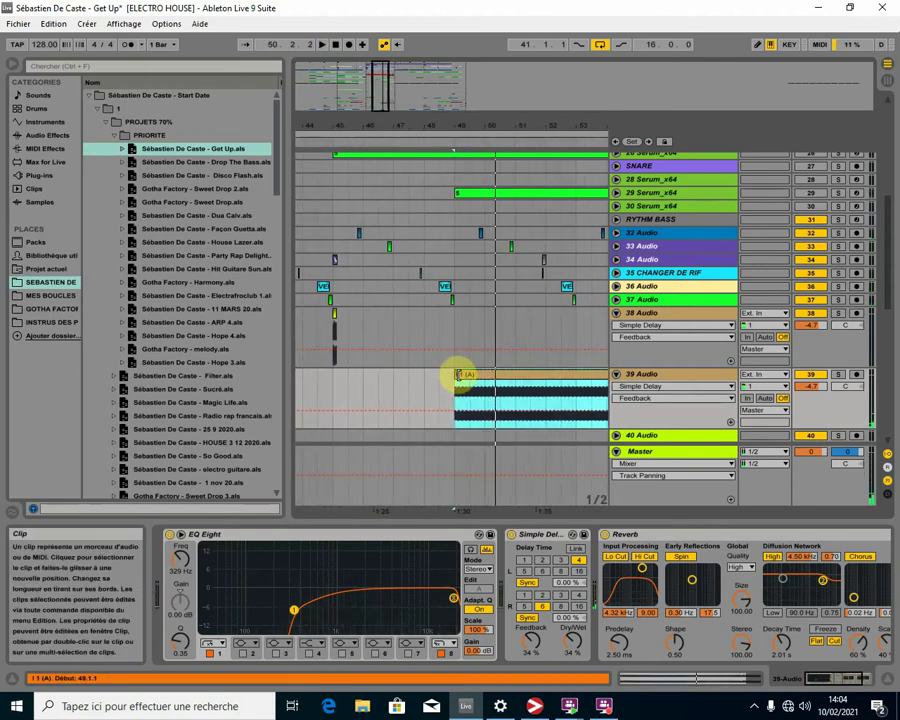
pyautogui.press('space')
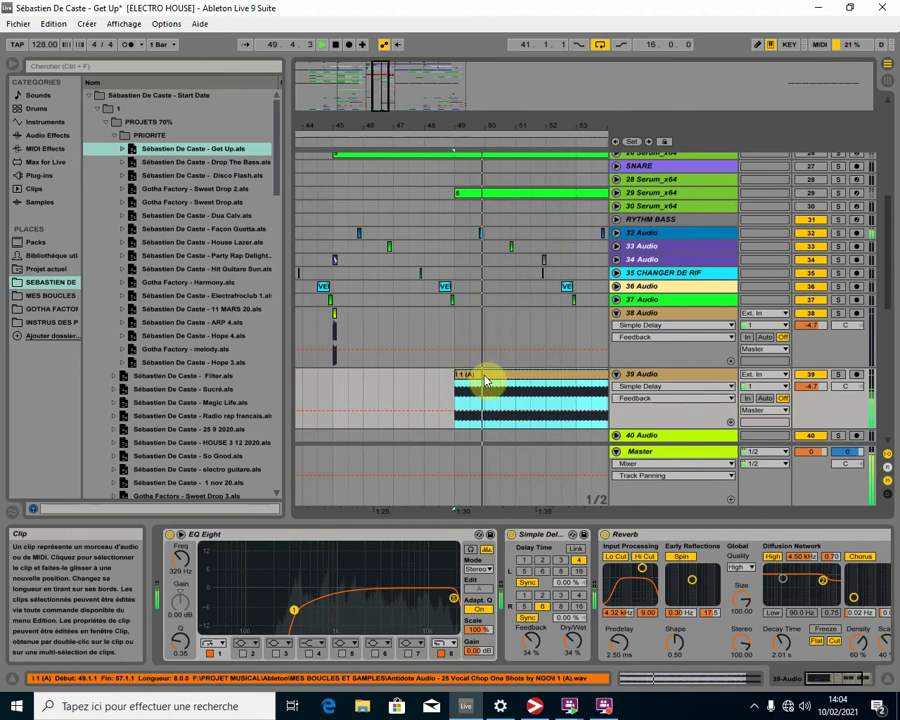
pyautogui.moveTo(484, 128); pyautogui.dragTo(487, 131)
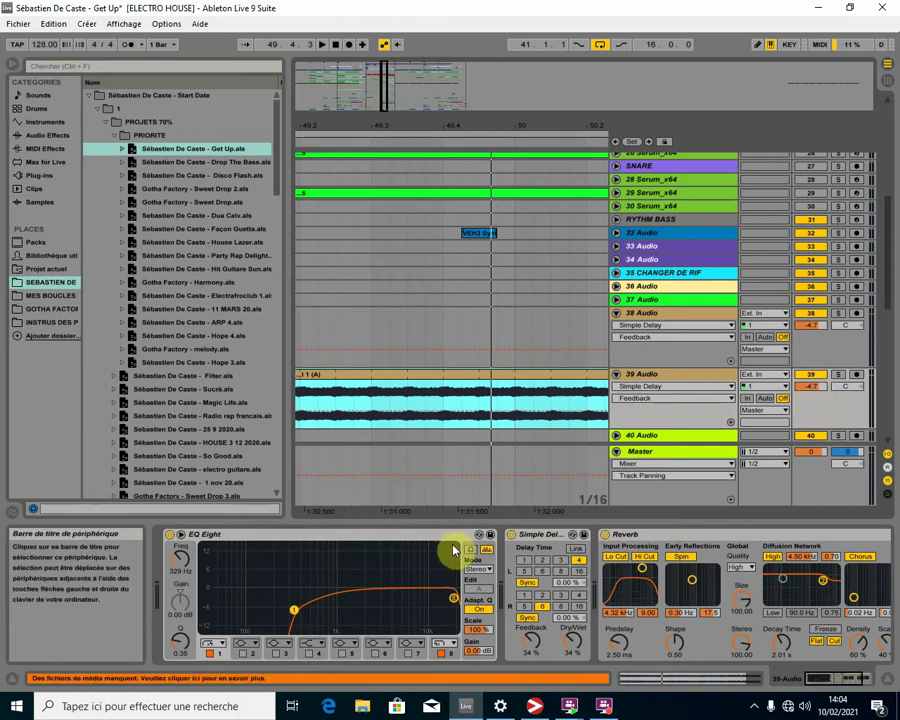
# - Try adjusting the track volume of 39 Audio while playing from 49.3.1
pyautogui.click(811, 387)
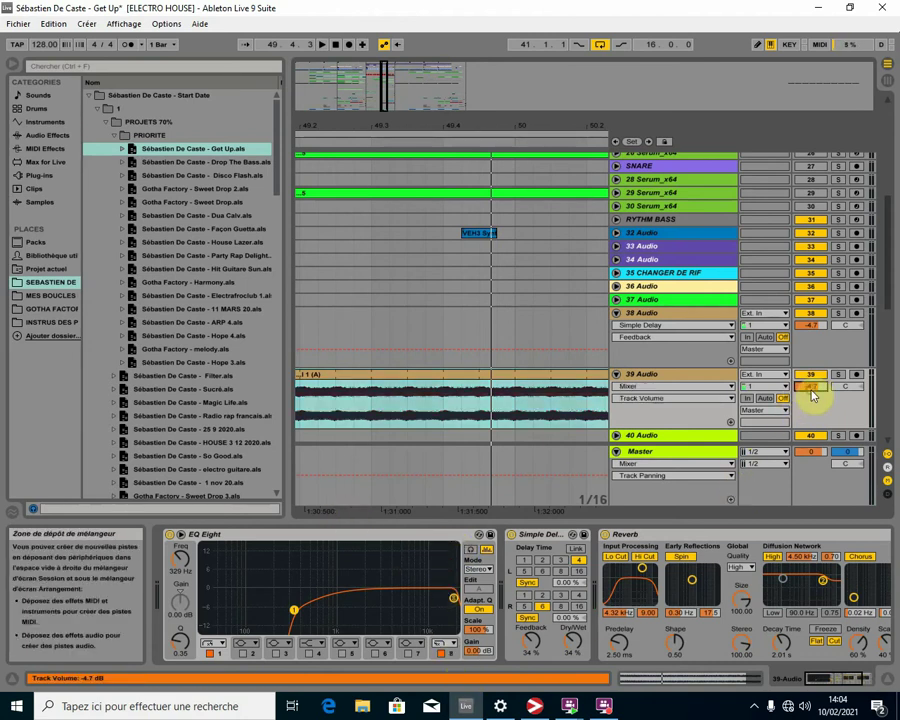
pyautogui.click(370, 318)
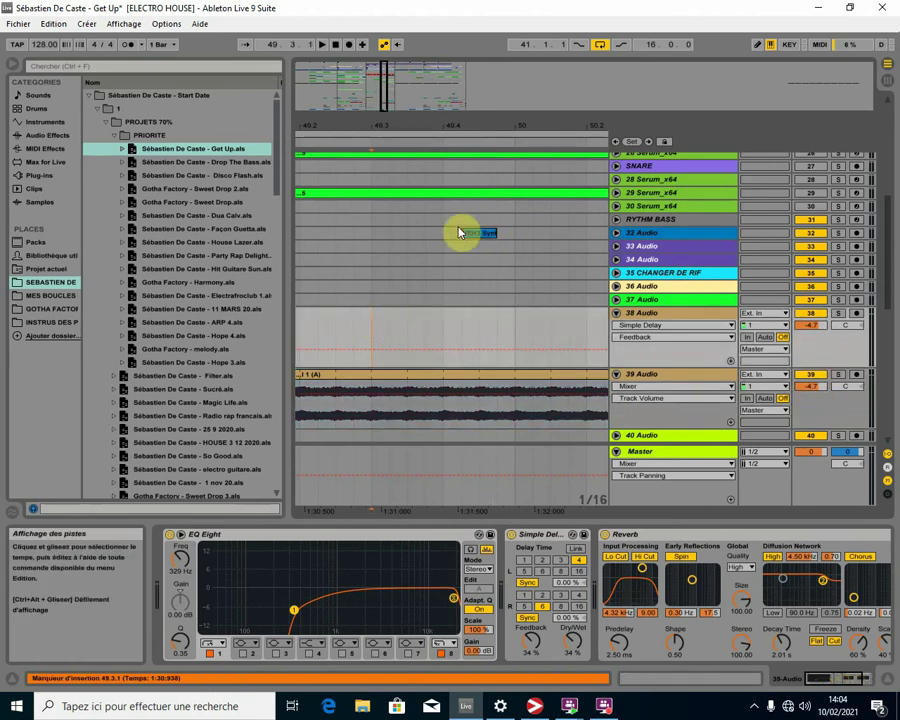
pyautogui.press('space')
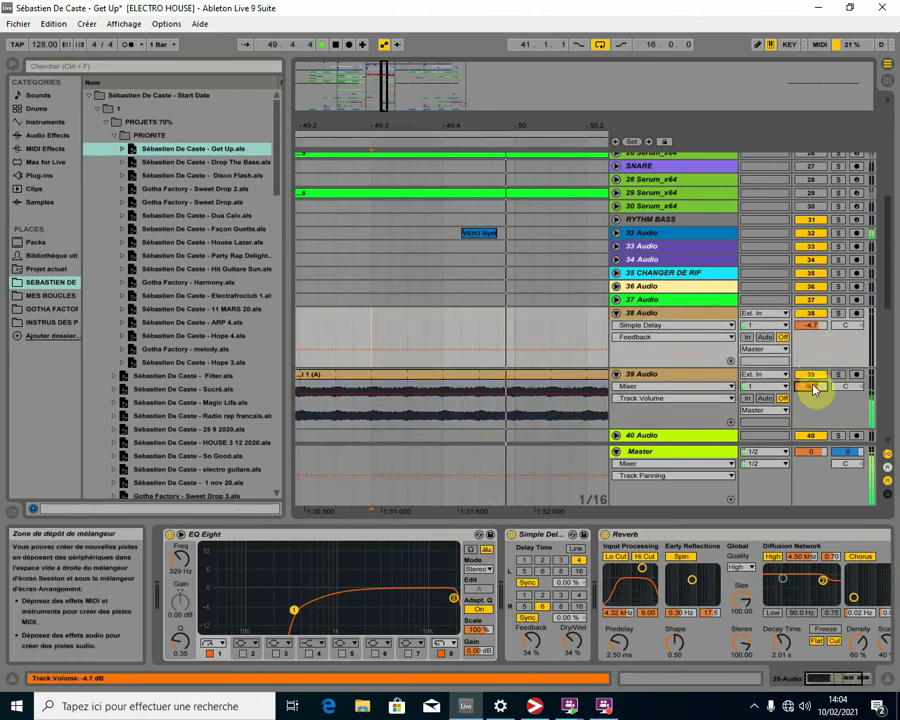
pyautogui.moveTo(815, 390); pyautogui.dragTo(815, 430)
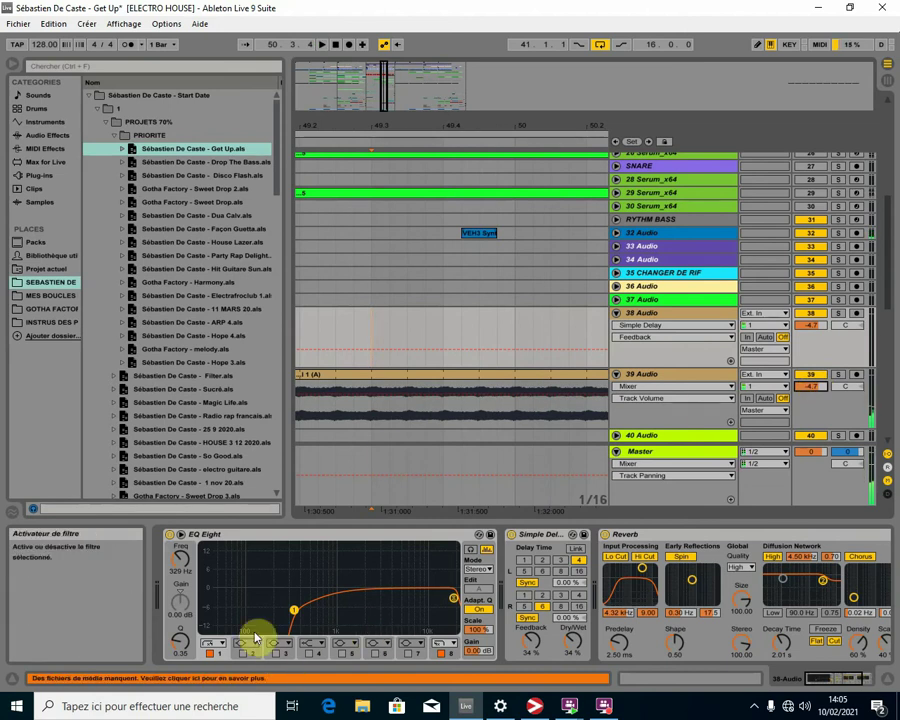
# - Try the EQ Eight filter 1 frequency on track 38 Audio during playback from 49.3.1
pyautogui.click(181, 566)
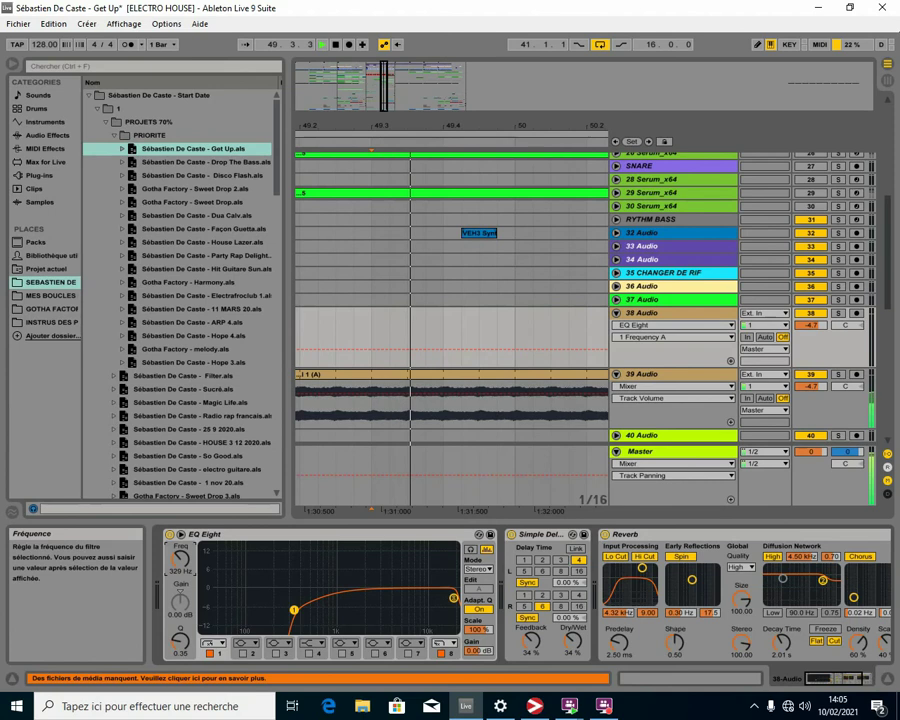
pyautogui.moveTo(180, 563)
pyautogui.mouseDown()
pyautogui.moveTo(180, 483)
pyautogui.moveTo(180, 566)
pyautogui.mouseUp()
pyautogui.press('space')
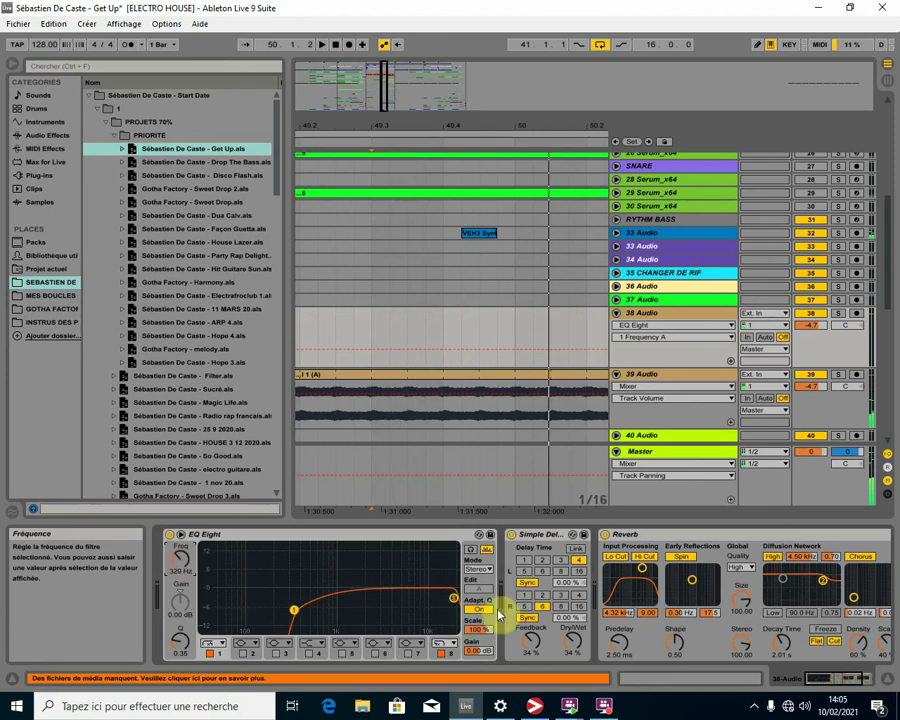
# - Solo track 39 Audio, try sweeping its EQ Eight filter 1 frequency and bring up the filter 8 frequency envelope
pyautogui.click(636, 374)
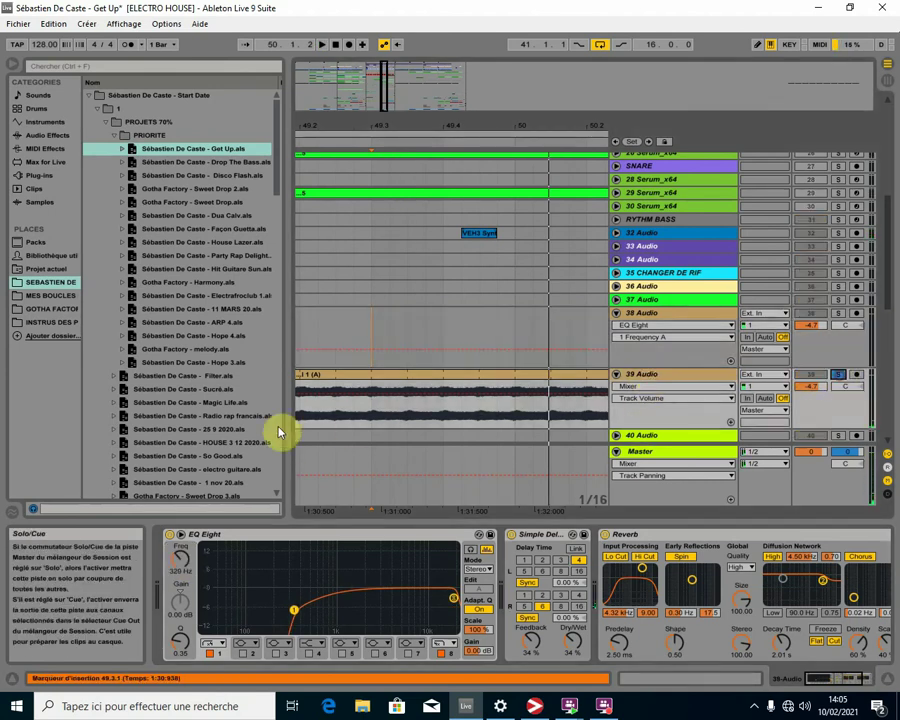
pyautogui.moveTo(181, 556); pyautogui.dragTo(181, 630)
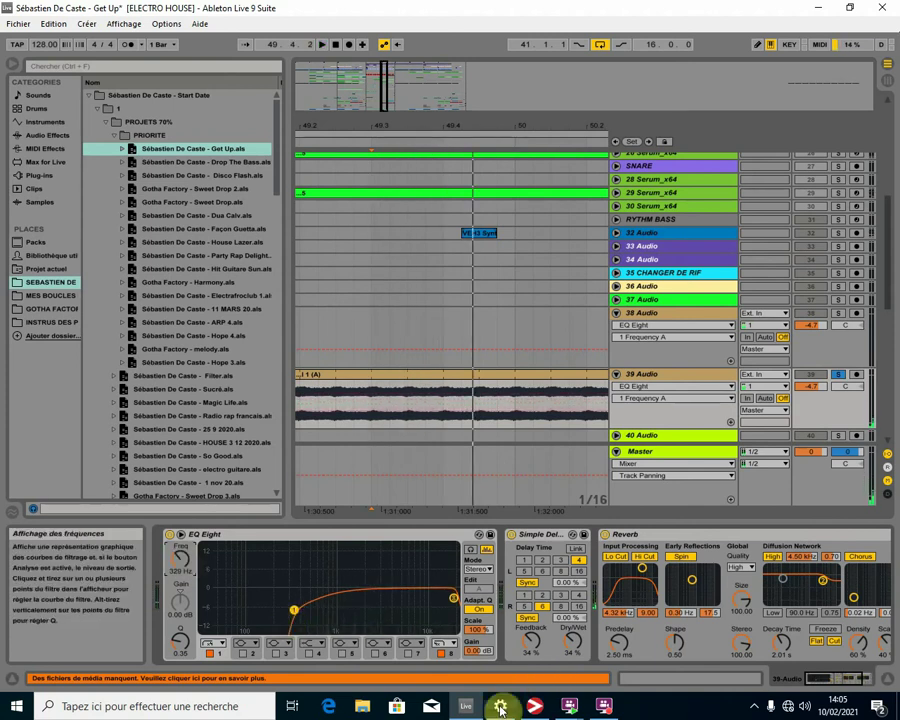
pyautogui.click(450, 654)
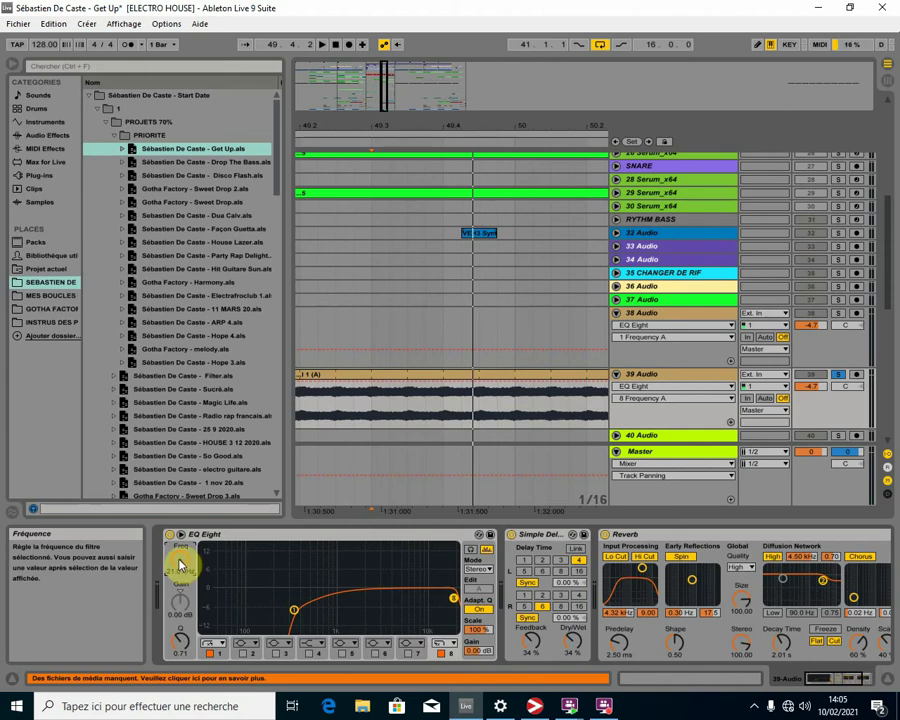
pyautogui.press('space')
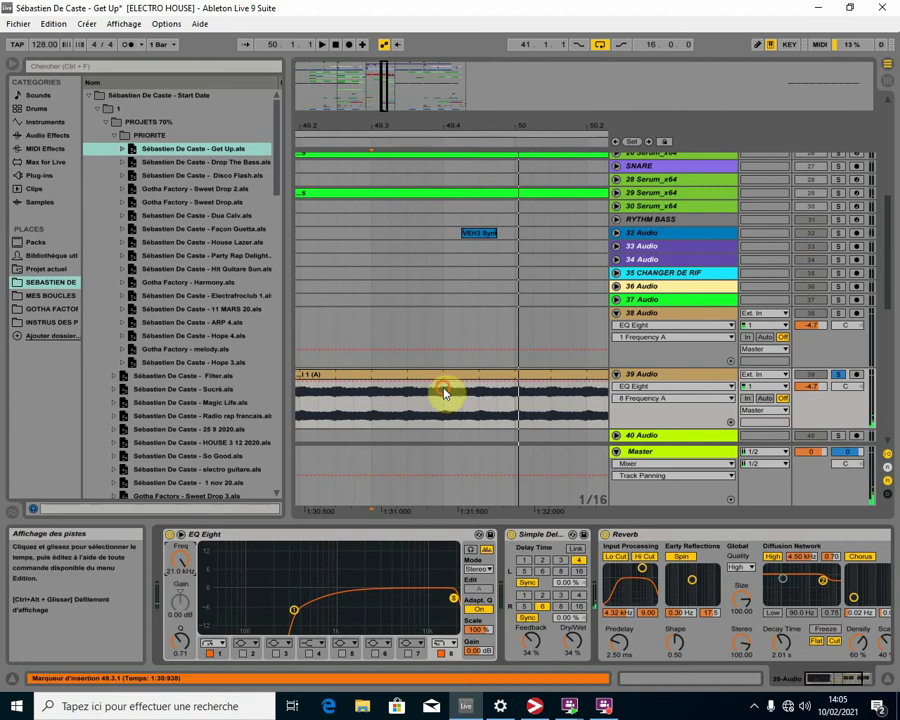
# - Automate the EQ Eight filter 8 frequency on track 39 Audio with a V-shaped dip between 49.4.1 and 50.1.1, and play it back
pyautogui.moveTo(450, 395); pyautogui.dragTo(482, 428)
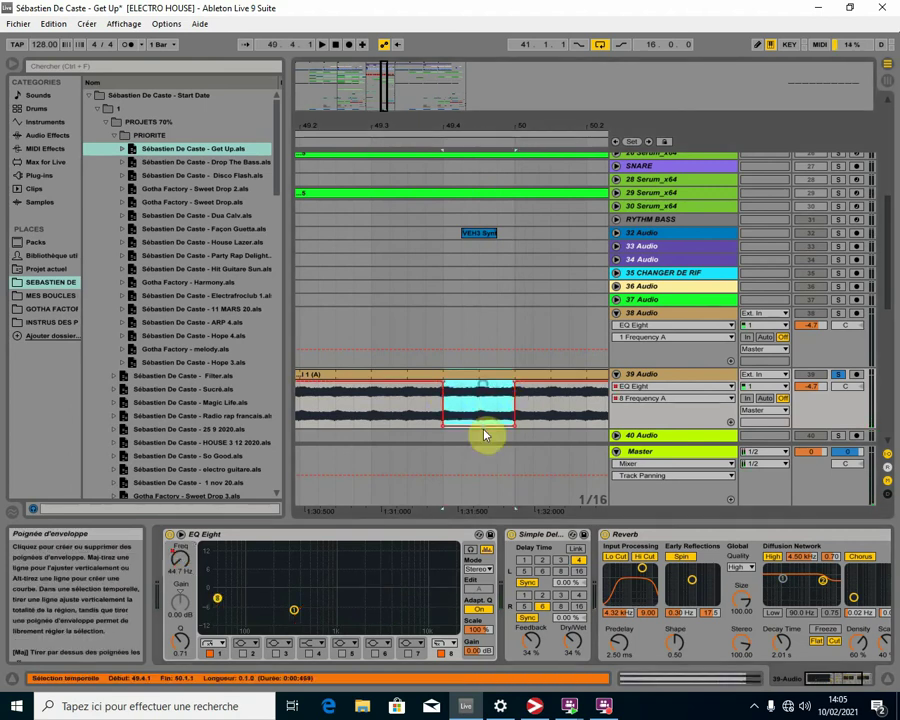
pyautogui.click(444, 427)
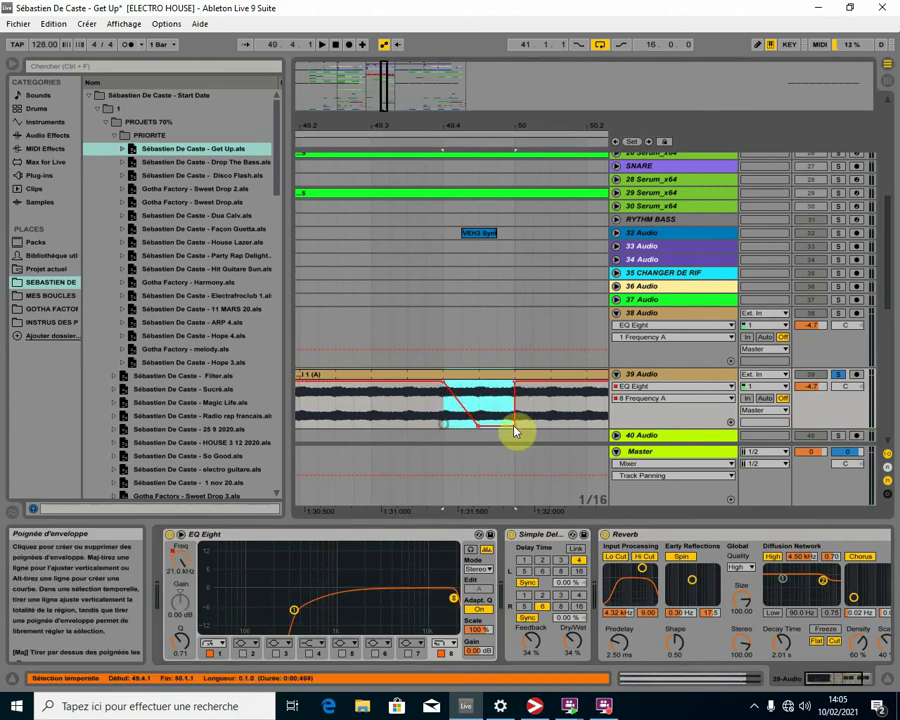
pyautogui.click(516, 428)
pyautogui.click(338, 411)
pyautogui.press('space')
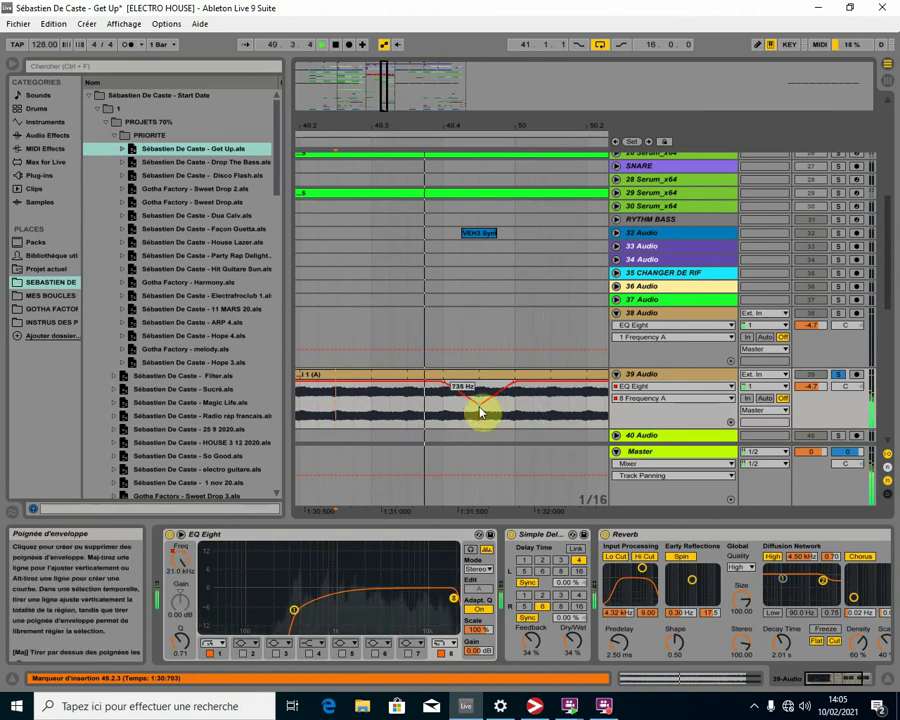
# - Unsolo track 39 Audio and adjust the filter dip's lowest point to about 134 Hz near 49.4.3 while replaying the passage
pyautogui.moveTo(479, 411)
pyautogui.mouseDown()
pyautogui.moveTo(480, 421)
pyautogui.moveTo(450, 430)
pyautogui.moveTo(463, 419)
pyautogui.moveTo(470, 428)
pyautogui.mouseUp()
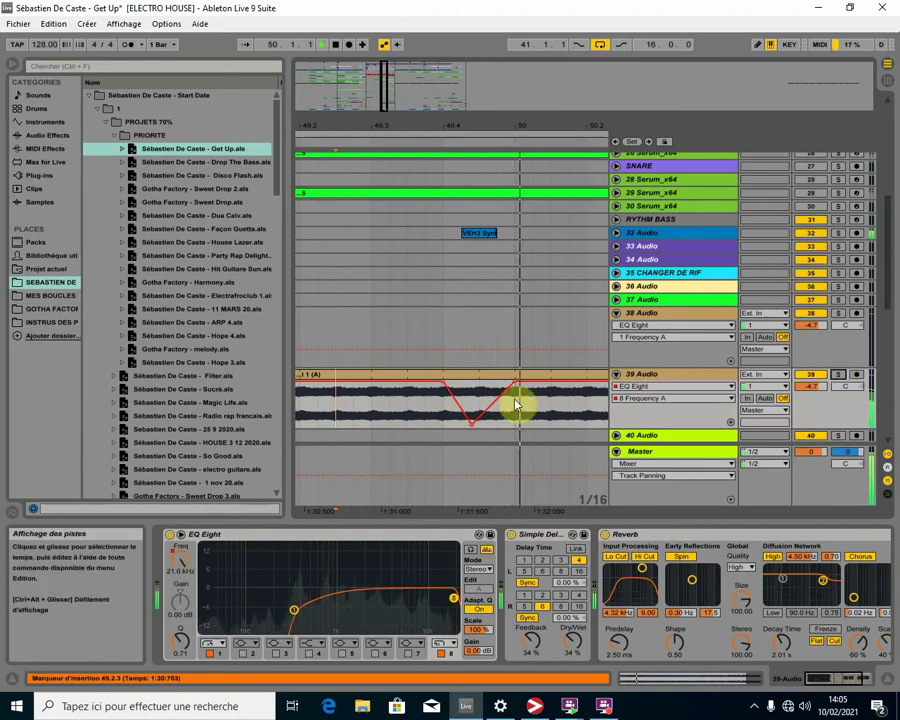
pyautogui.click(372, 321)
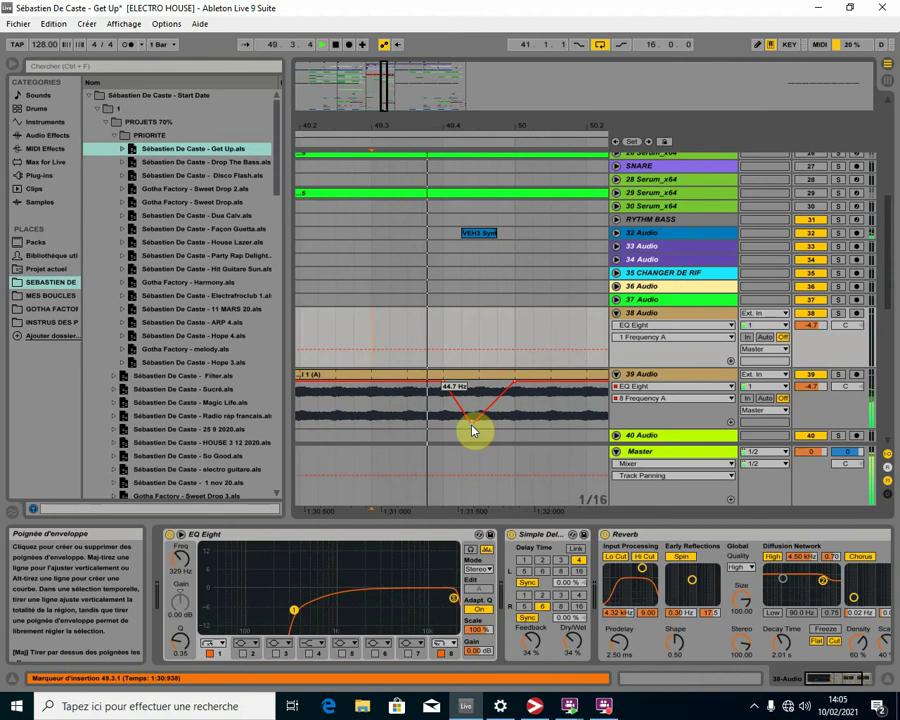
pyautogui.press('space')
pyautogui.moveTo(474, 431)
pyautogui.mouseDown()
pyautogui.moveTo(484, 431)
pyautogui.moveTo(477, 416)
pyautogui.mouseUp()
pyautogui.press('space')
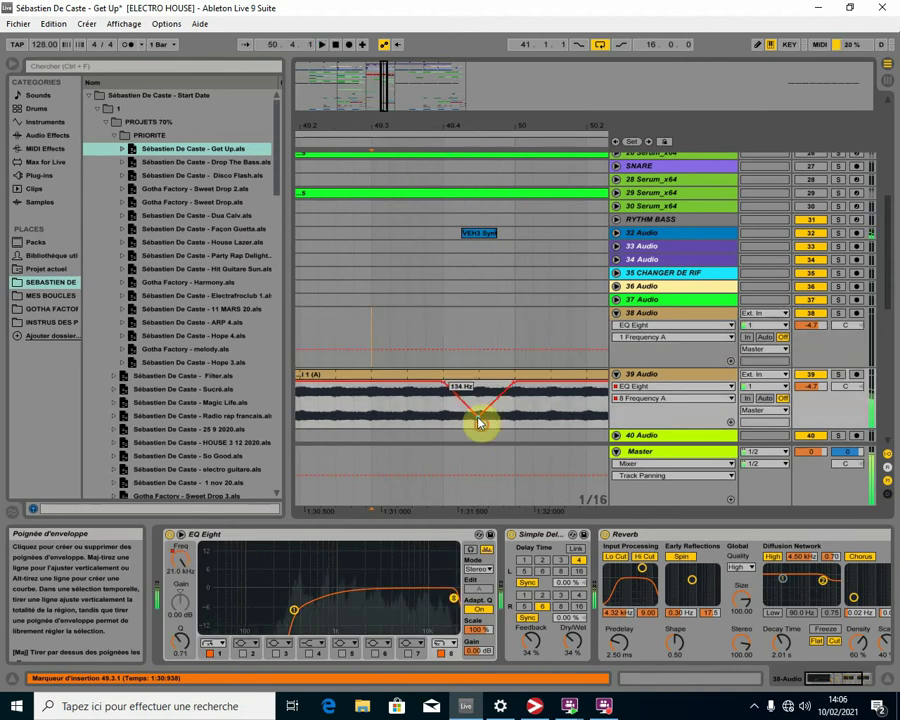
pyautogui.press('space')
# - Automate the track volume of 39 Audio, raising it to -1.9 dB between 49.4.1 and 50.1.1 with a higher peak at 49.4.3, and play it
pyautogui.click(808, 386)
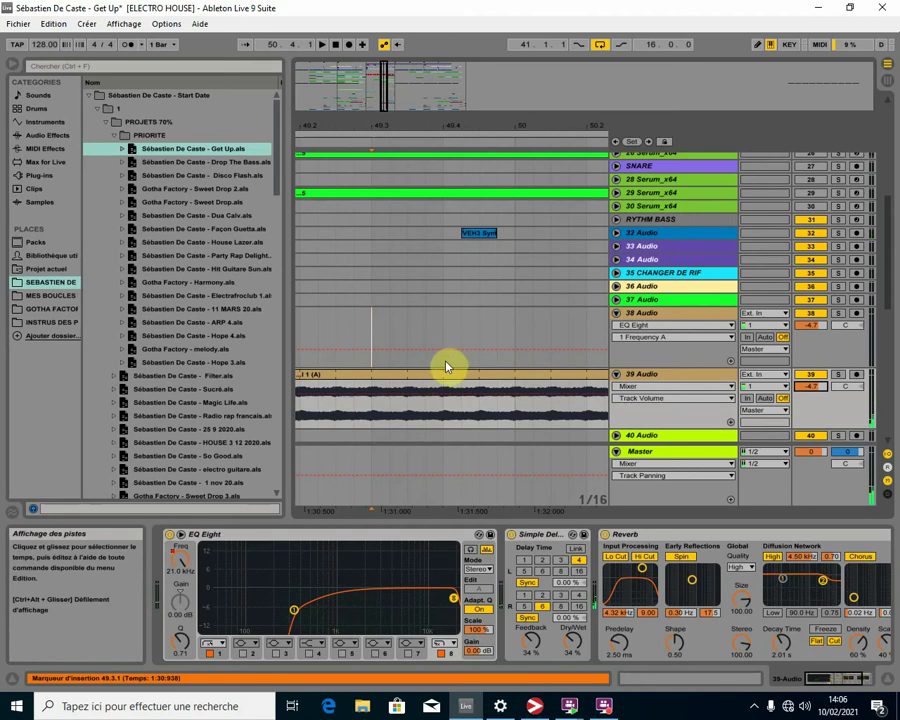
pyautogui.moveTo(451, 420); pyautogui.dragTo(516, 406)
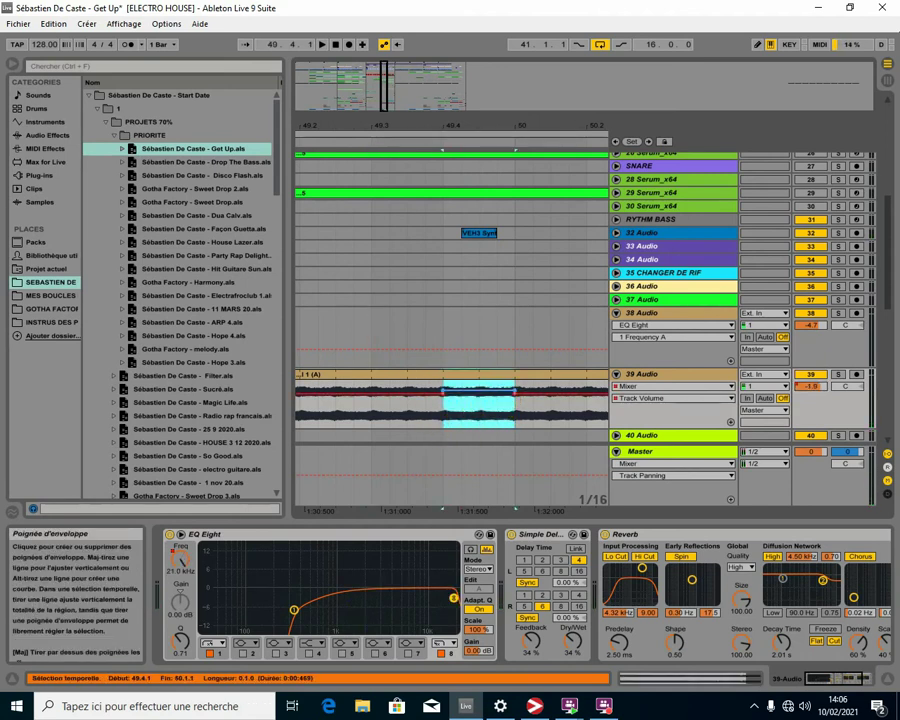
pyautogui.click(478, 399)
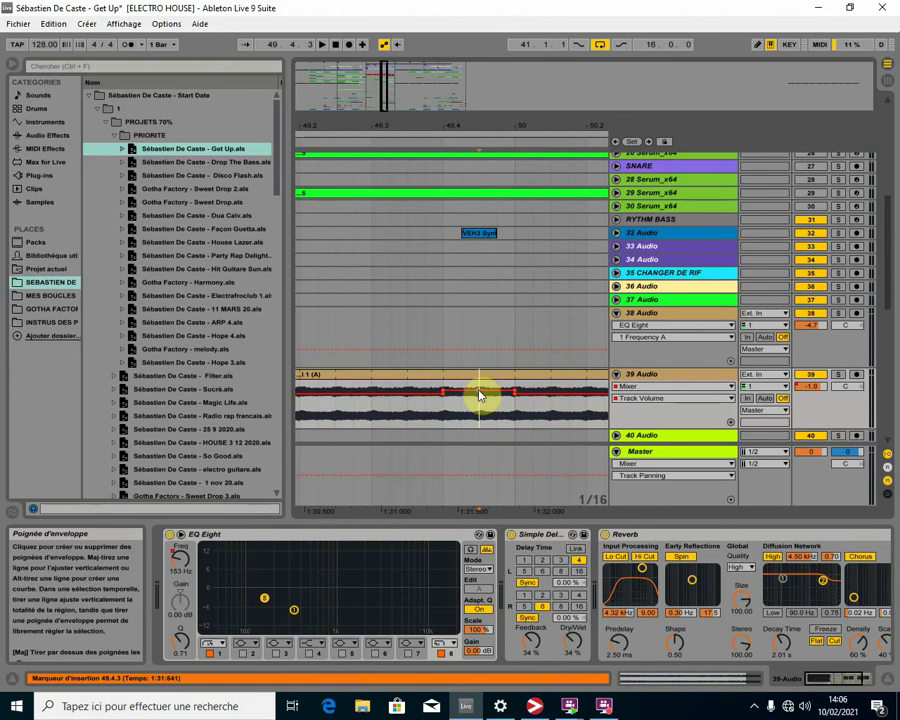
pyautogui.moveTo(479, 391); pyautogui.dragTo(479, 381)
pyautogui.click(425, 411)
pyautogui.press('space')
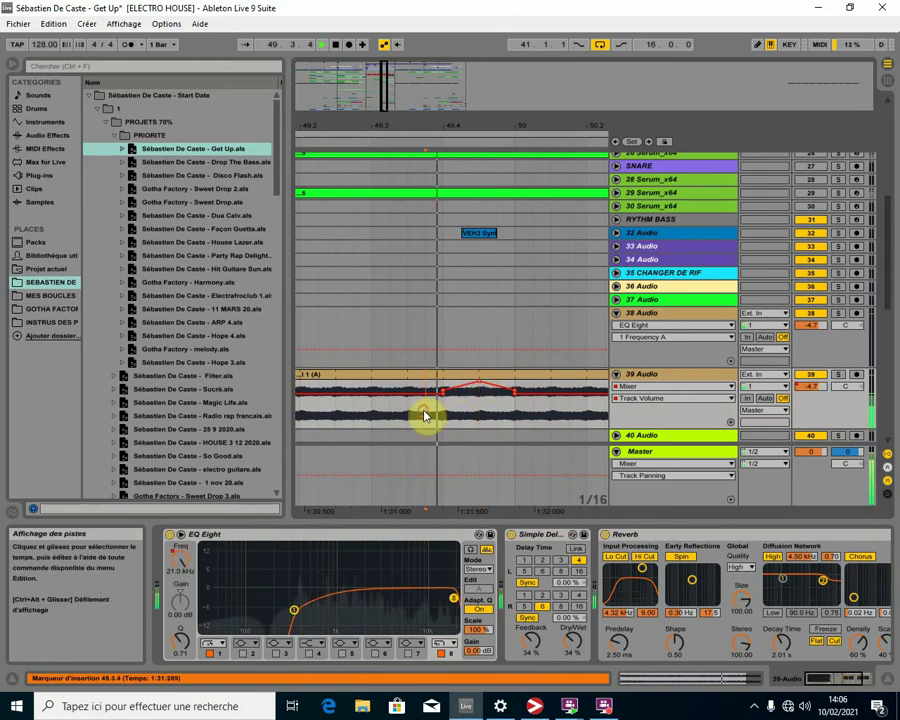
# - Replay the passage from 49.3.1 and undo the volume automation on track 39 Audio
pyautogui.click(380, 425)
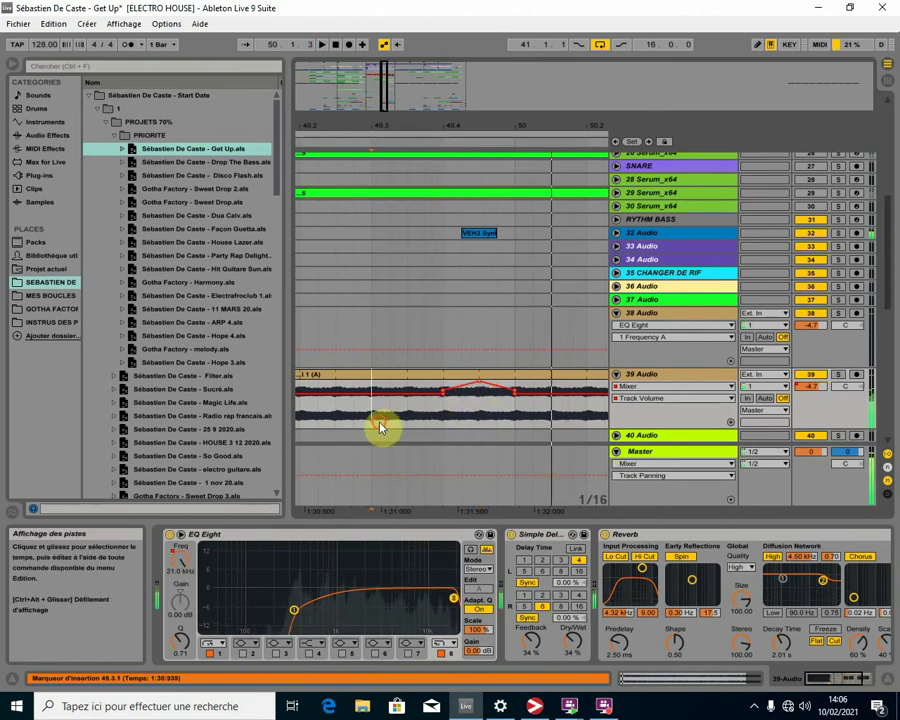
pyautogui.press('space')
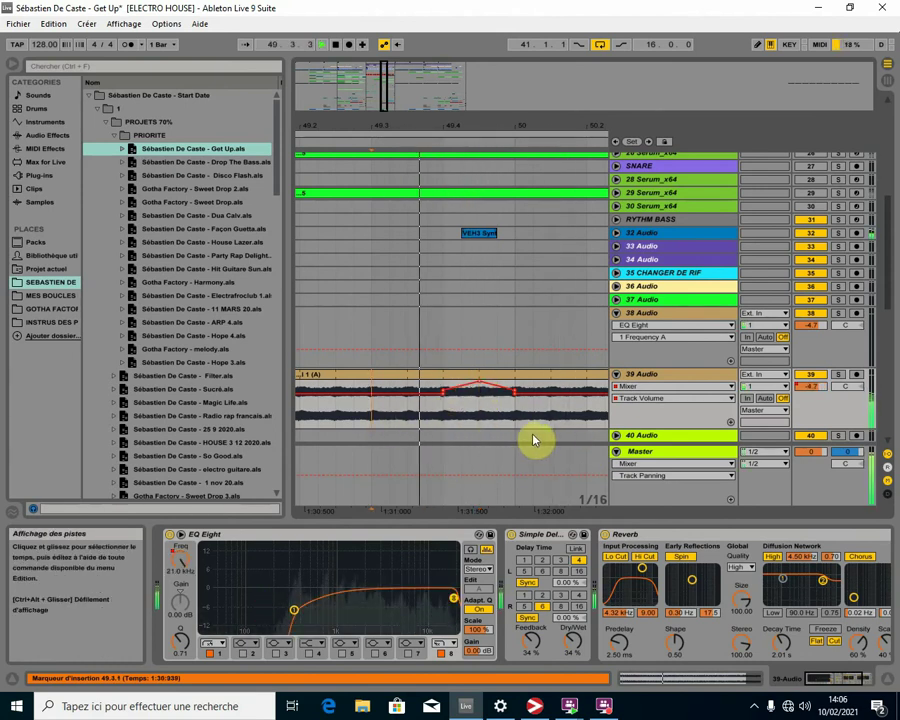
pyautogui.press('space')
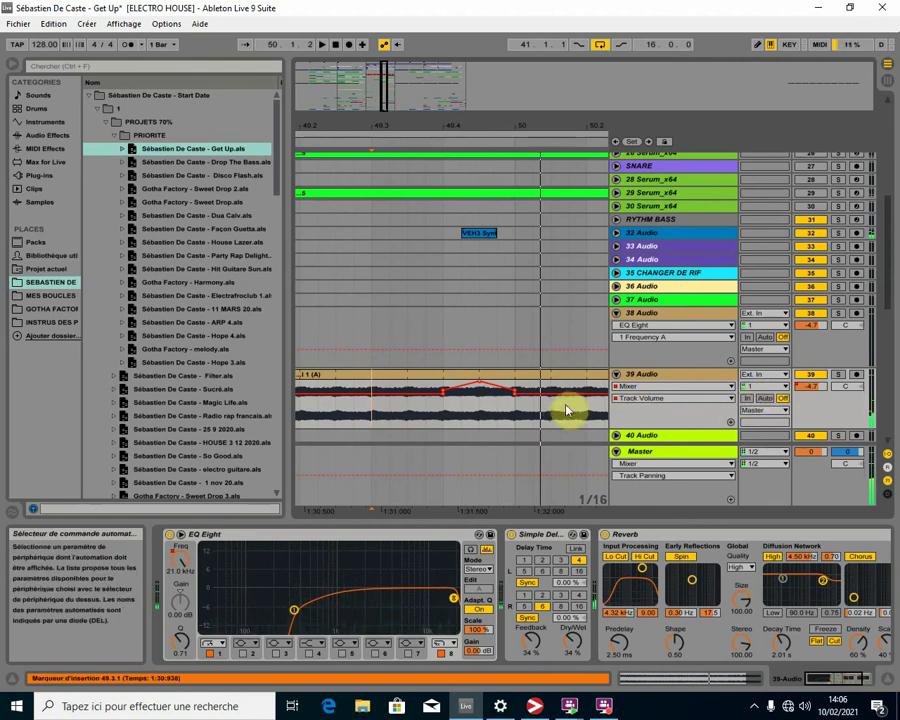
pyautogui.hotkey('ctrl', 'z')
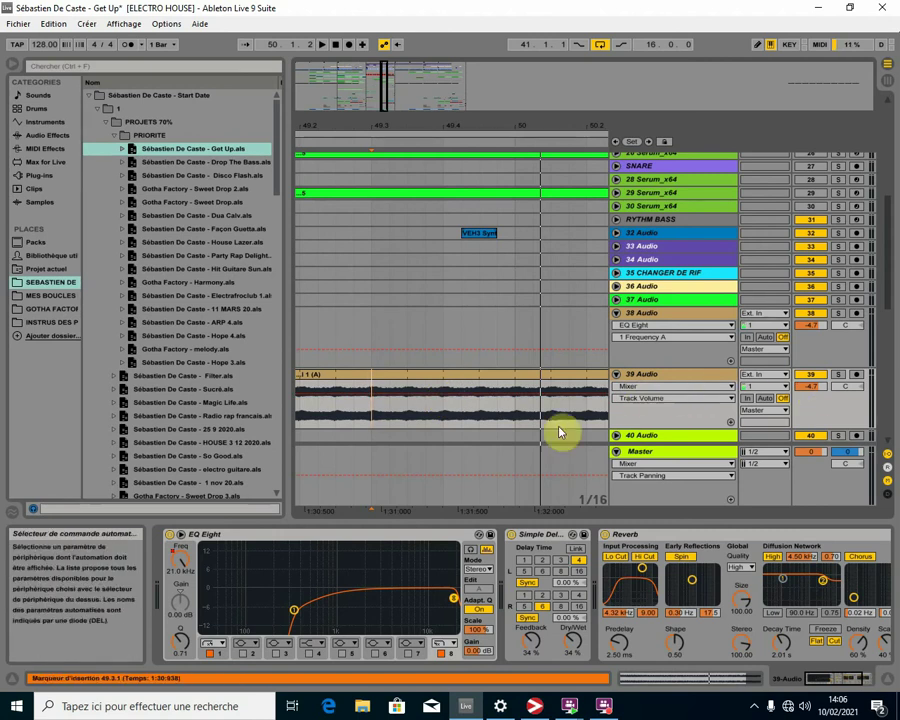
# - Try to copy the filter 8 frequency envelope between 49.4.1 and 50.1.1 onto the track volume of 39 Audio
pyautogui.click(180, 560)
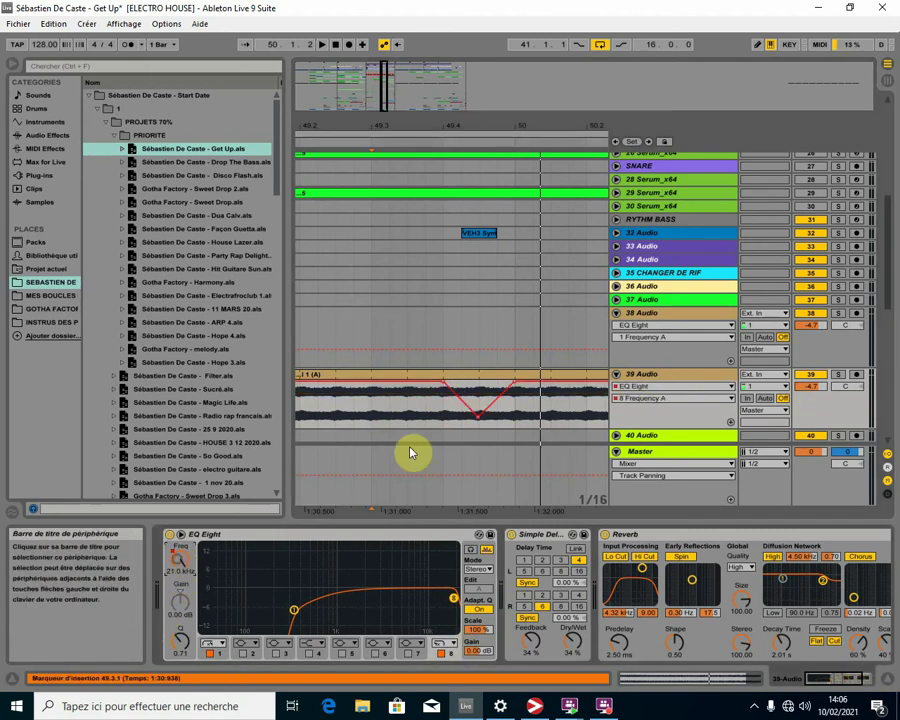
pyautogui.moveTo(447, 418); pyautogui.dragTo(514, 417)
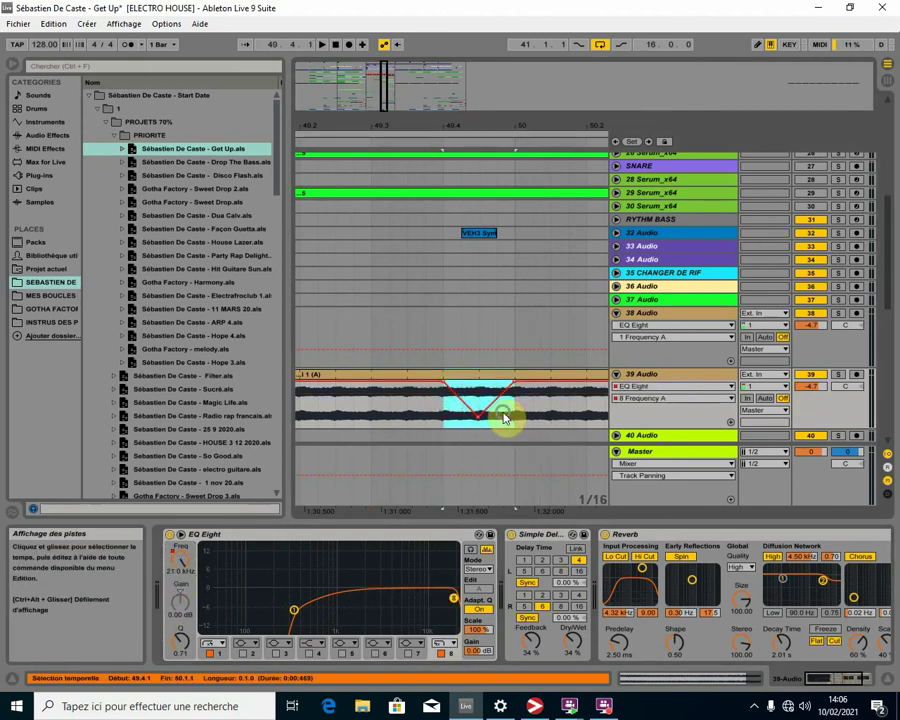
pyautogui.rightClick(505, 416)
pyautogui.click(558, 450)
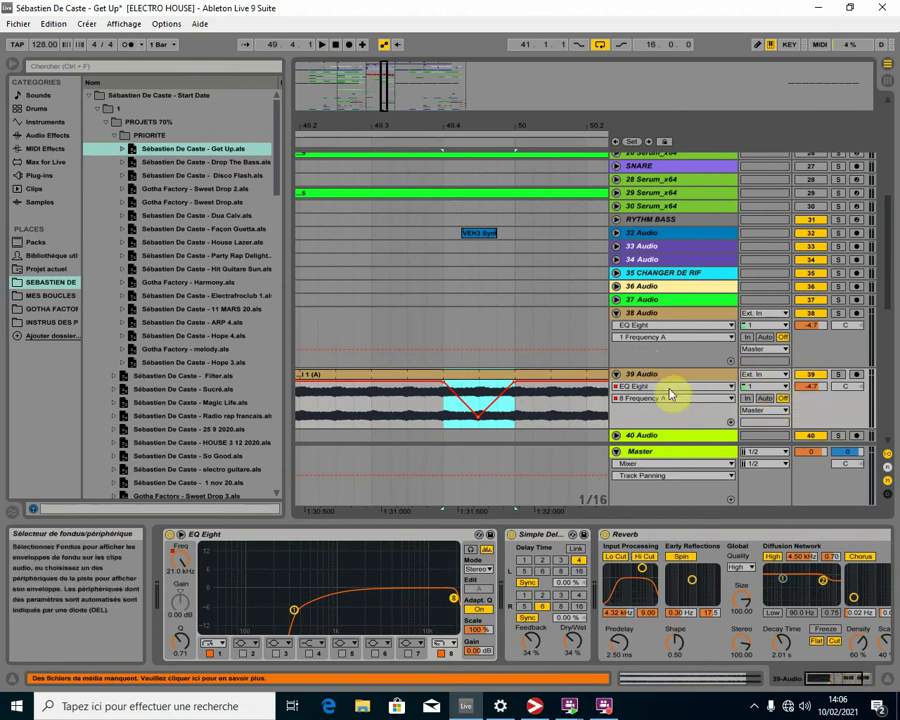
pyautogui.click(812, 388)
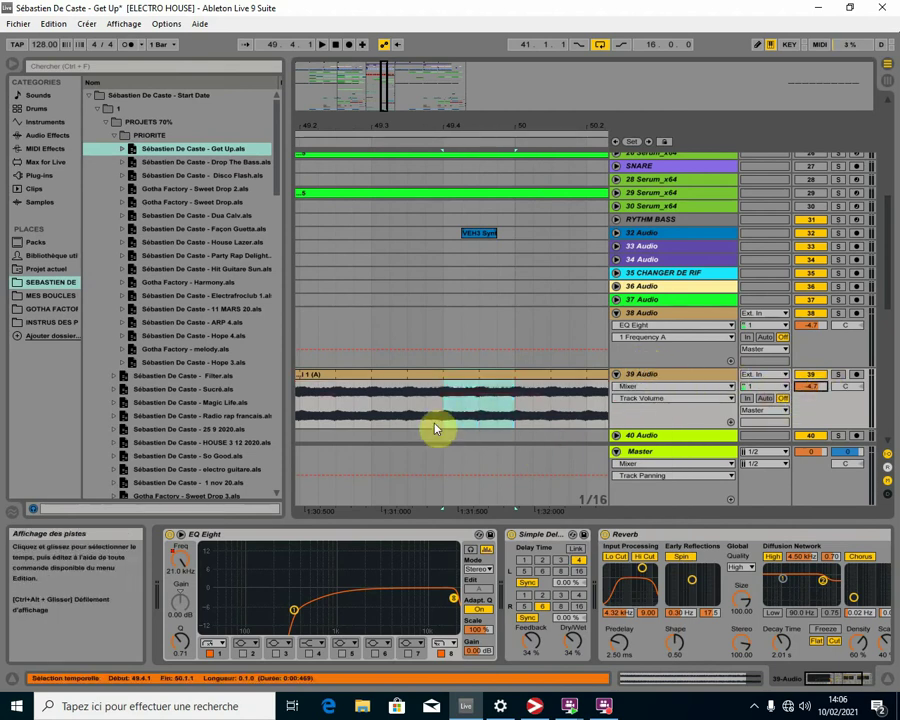
pyautogui.moveTo(445, 413); pyautogui.dragTo(527, 418)
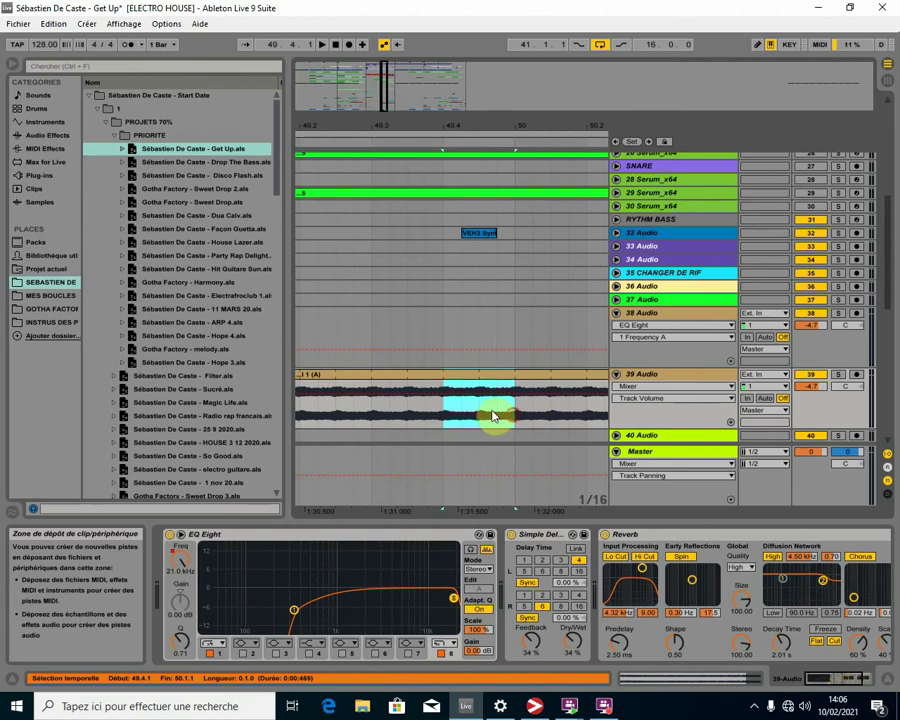
pyautogui.rightClick(492, 416)
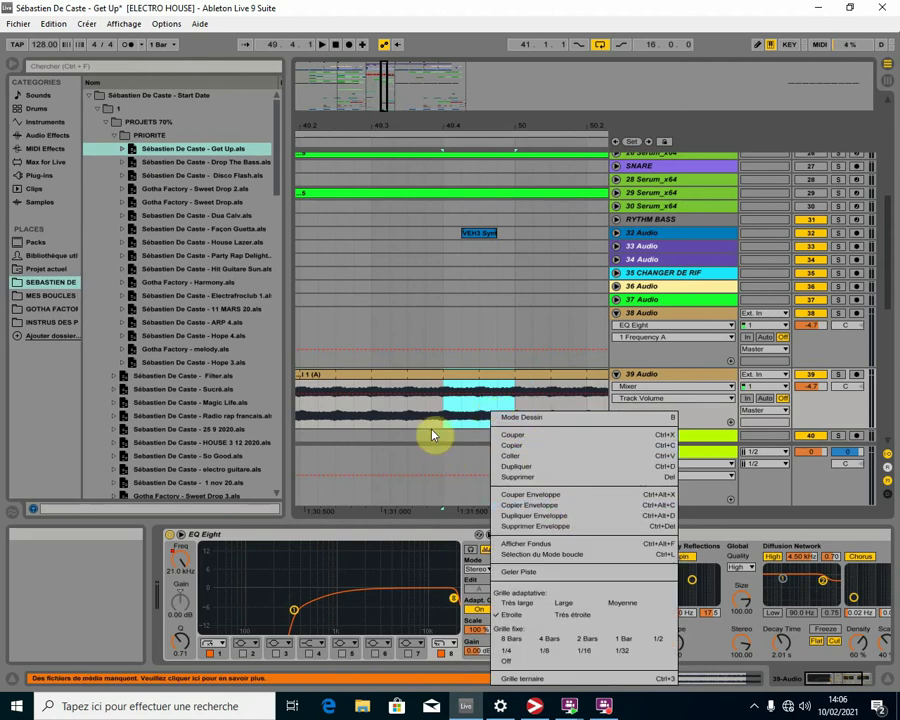
pyautogui.rightClick(444, 386)
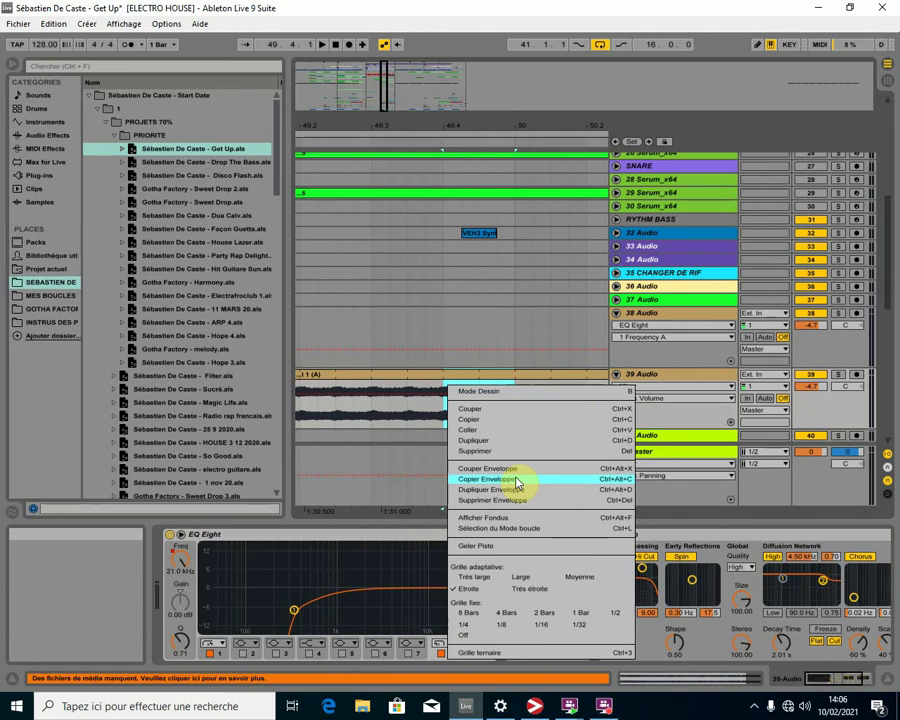
pyautogui.click(434, 427)
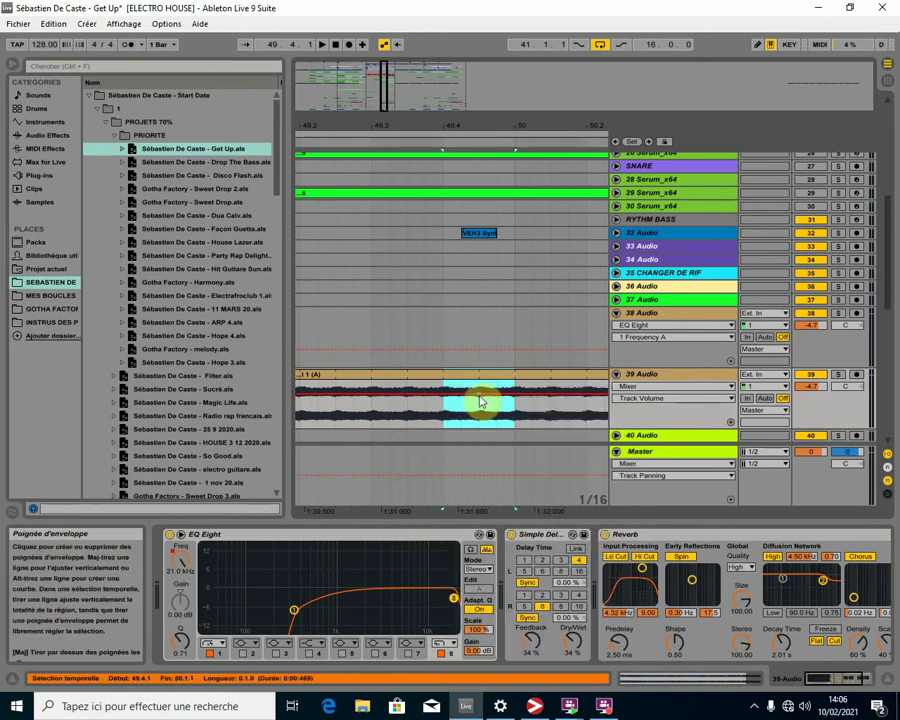
# - Redraw the track volume automation of 39 Audio with a peak of about 3.4 dB near 49.4.3 and play it back
pyautogui.moveTo(446, 394); pyautogui.dragTo(481, 383)
pyautogui.hotkey('ctrl', 'z')
pyautogui.hotkey('ctrl', 'z')
pyautogui.click(478, 400)
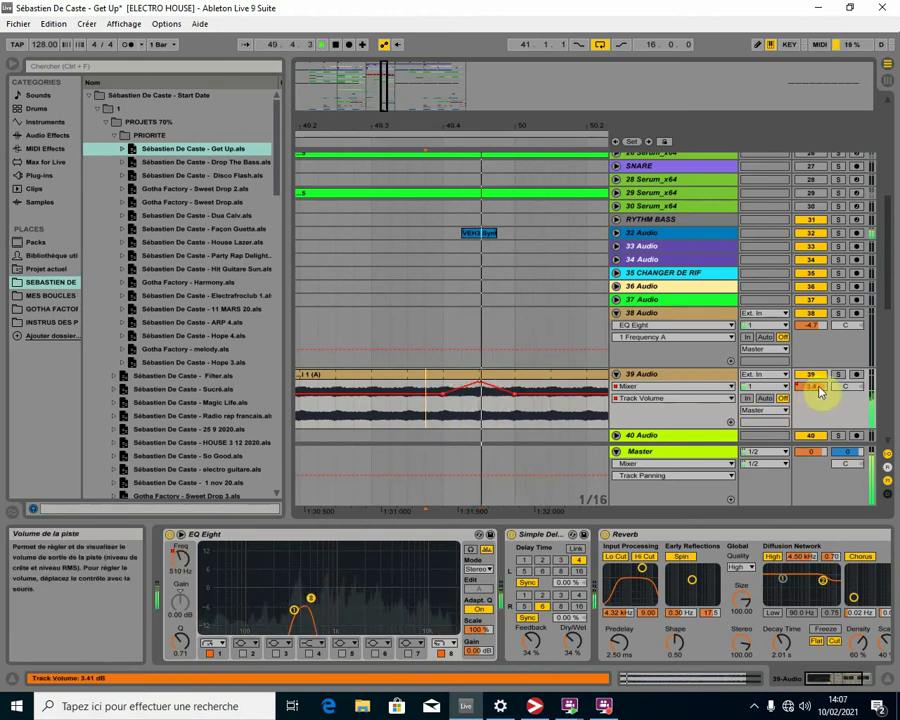
pyautogui.click(337, 263)
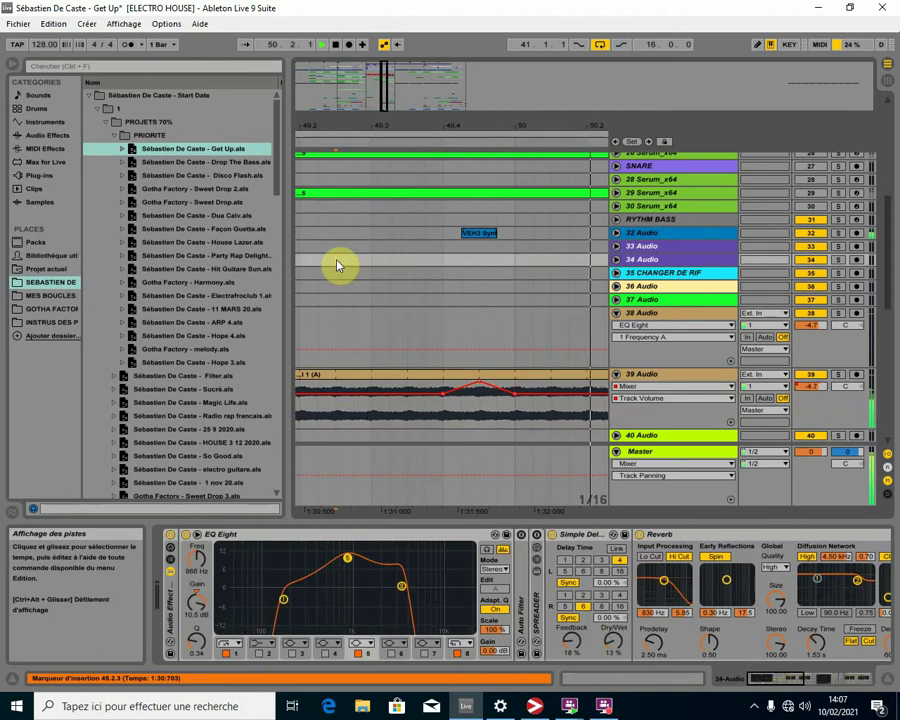
pyautogui.press('space')
# - Duplicate the bar 49 clip on track 39 Audio with its automation to 41.1.1 and play the refrain from 39.1.1
pyautogui.moveTo(440, 127)
pyautogui.mouseDown()
pyautogui.moveTo(492, 120)
pyautogui.moveTo(485, 110)
pyautogui.moveTo(450, 121)
pyautogui.mouseUp()
pyautogui.click(430, 153)
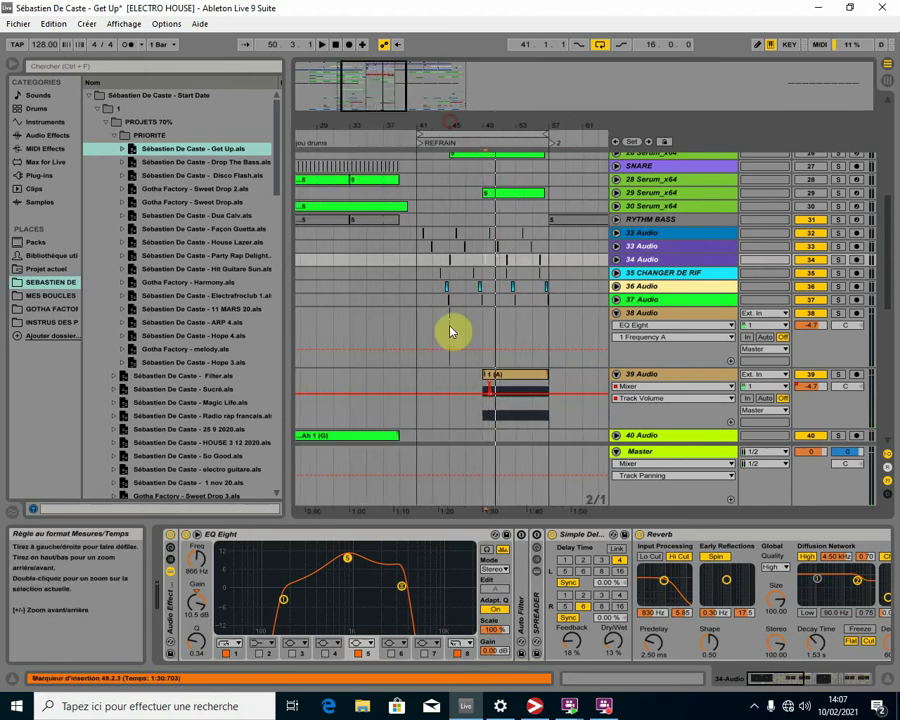
pyautogui.click(402, 372)
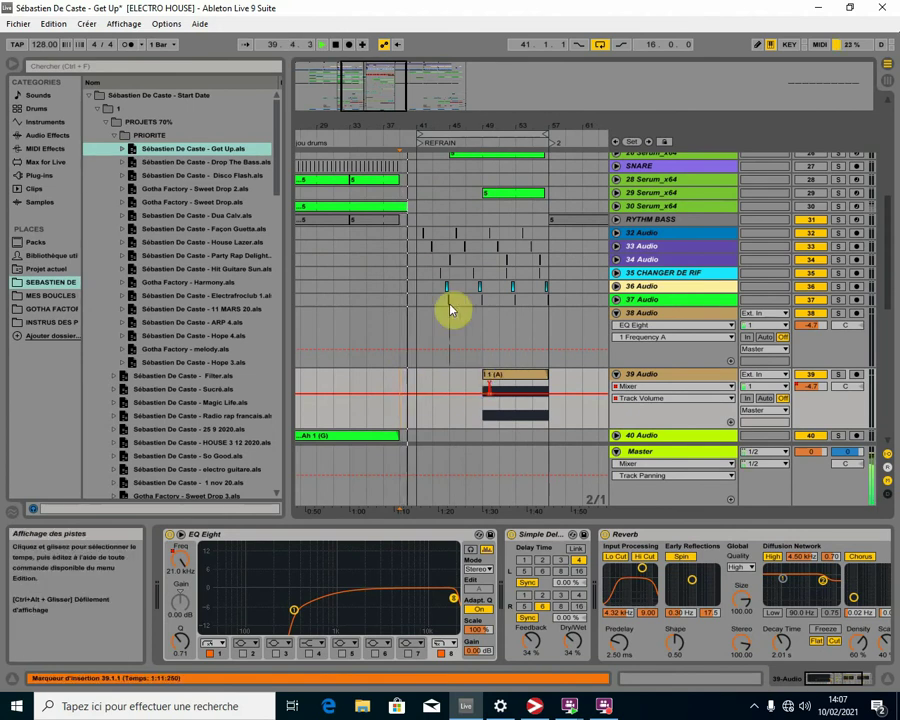
pyautogui.click(508, 376)
pyautogui.moveTo(510, 376); pyautogui.dragTo(448, 386)
pyautogui.press('space')
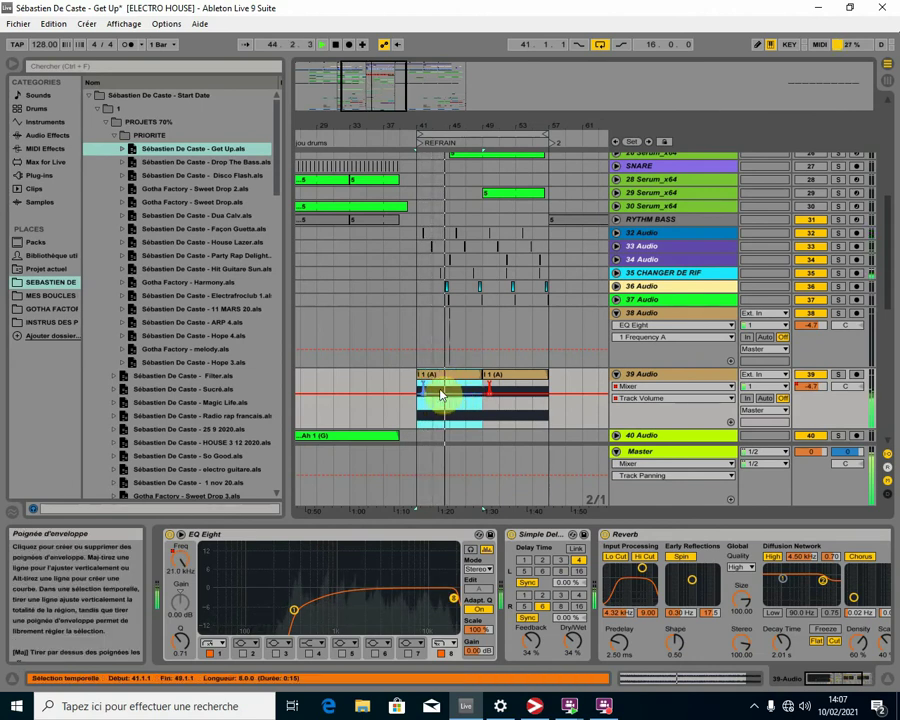
# - Lower the EQ Eight filter 8 frequency on track 39 Audio to about 404 Hz from 41.1.1 to 49.1.1
pyautogui.click(450, 654)
pyautogui.click(177, 576)
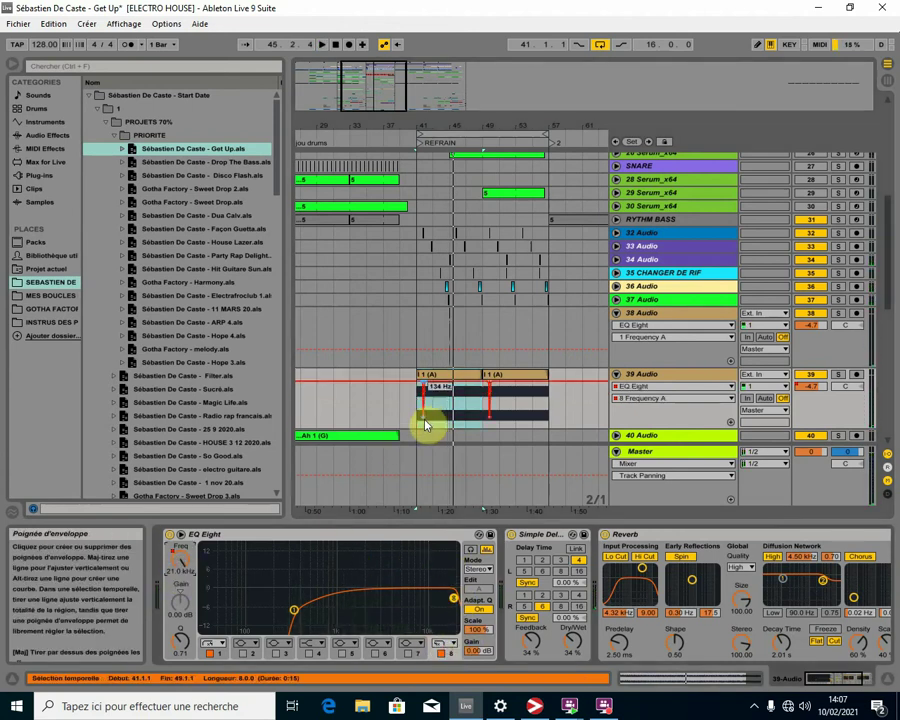
pyautogui.moveTo(452, 387)
pyautogui.mouseDown()
pyautogui.moveTo(451, 430)
pyautogui.moveTo(449, 397)
pyautogui.mouseUp()
pyautogui.press('space')
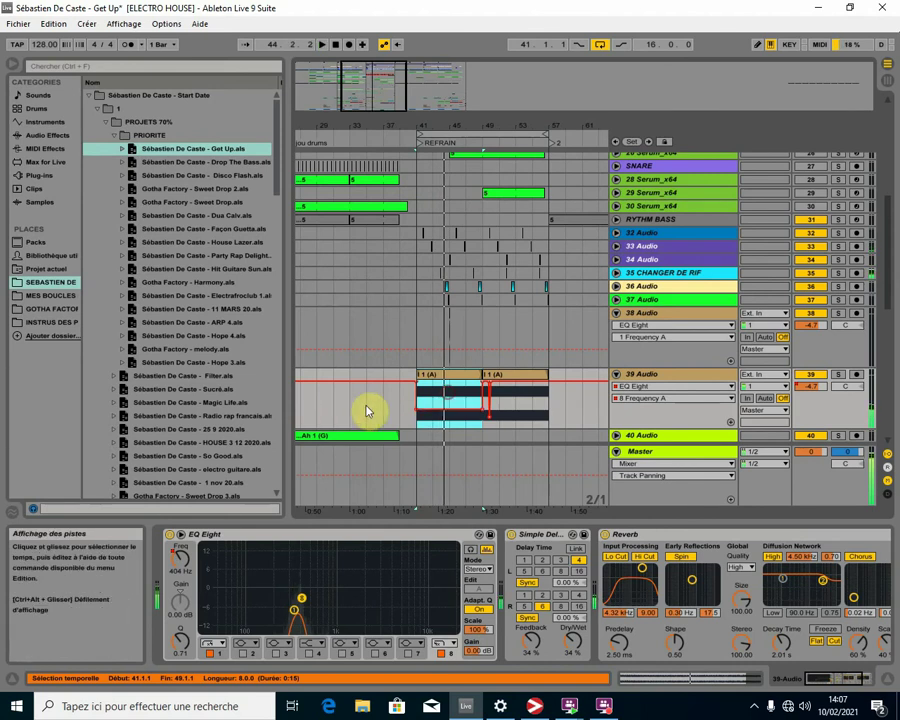
# - Reshape the filter 8 frequency envelope to hold near 890 Hz until about bar 45 and curve upward to bar 49, playing it back
pyautogui.click(396, 411)
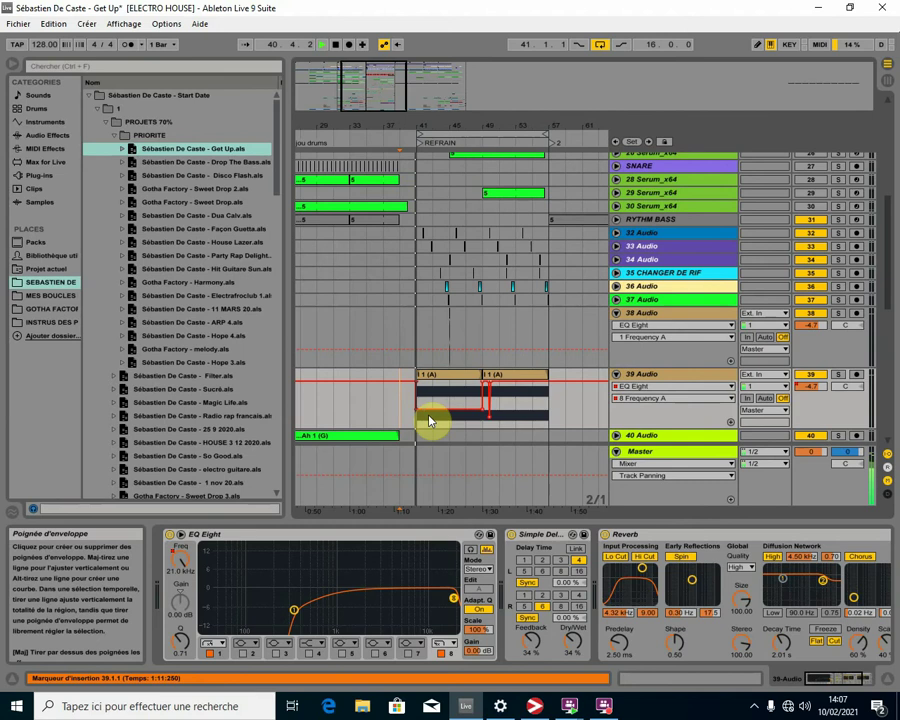
pyautogui.moveTo(449, 412); pyautogui.dragTo(454, 401)
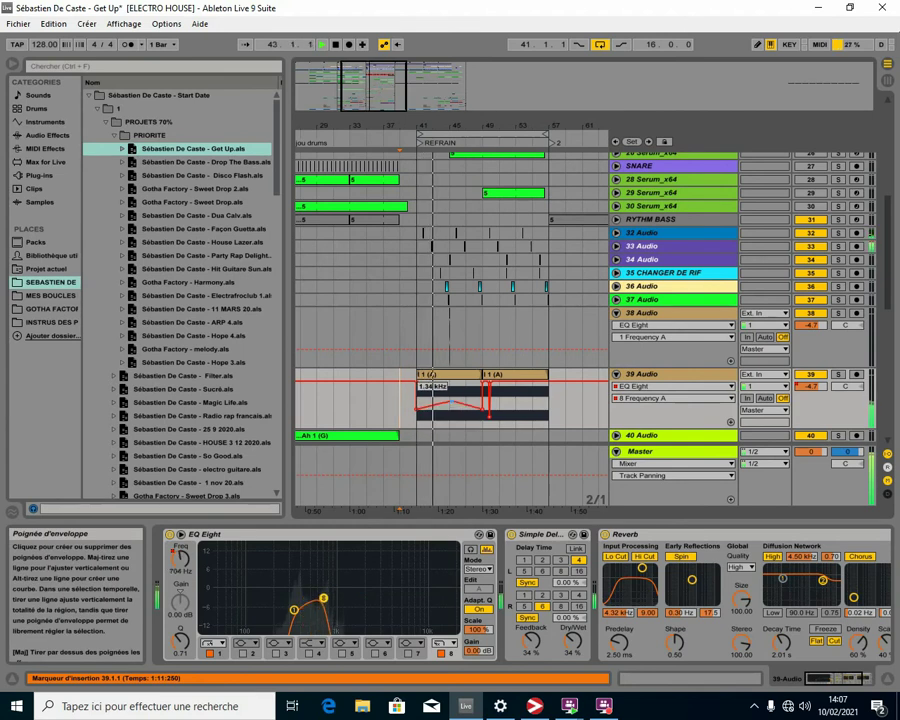
pyautogui.moveTo(448, 404); pyautogui.dragTo(417, 404)
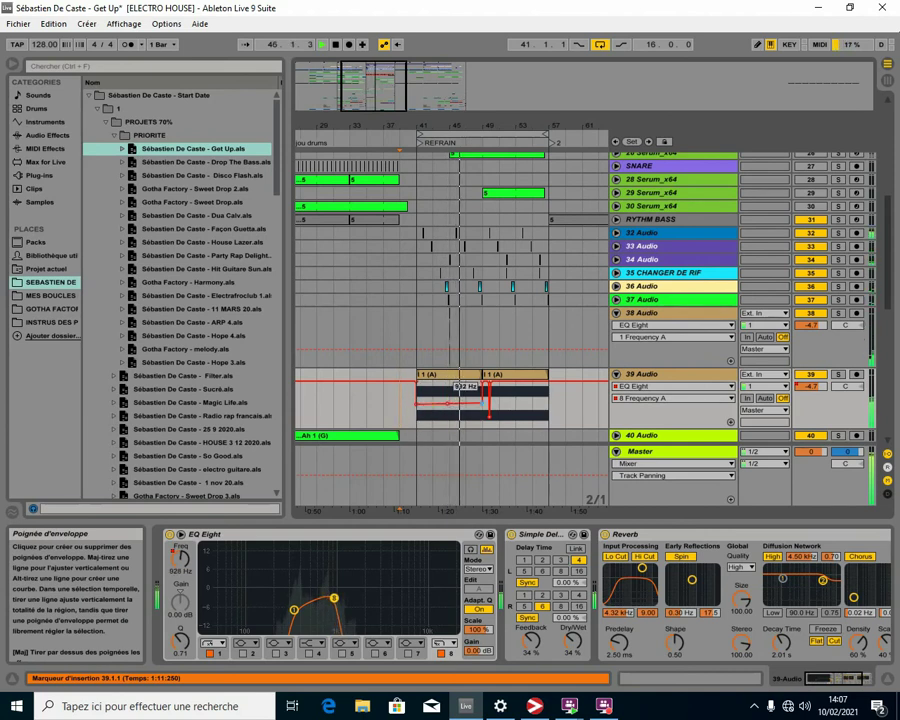
pyautogui.moveTo(482, 401); pyautogui.dragTo(455, 418)
pyautogui.press('space')
pyautogui.press('space')
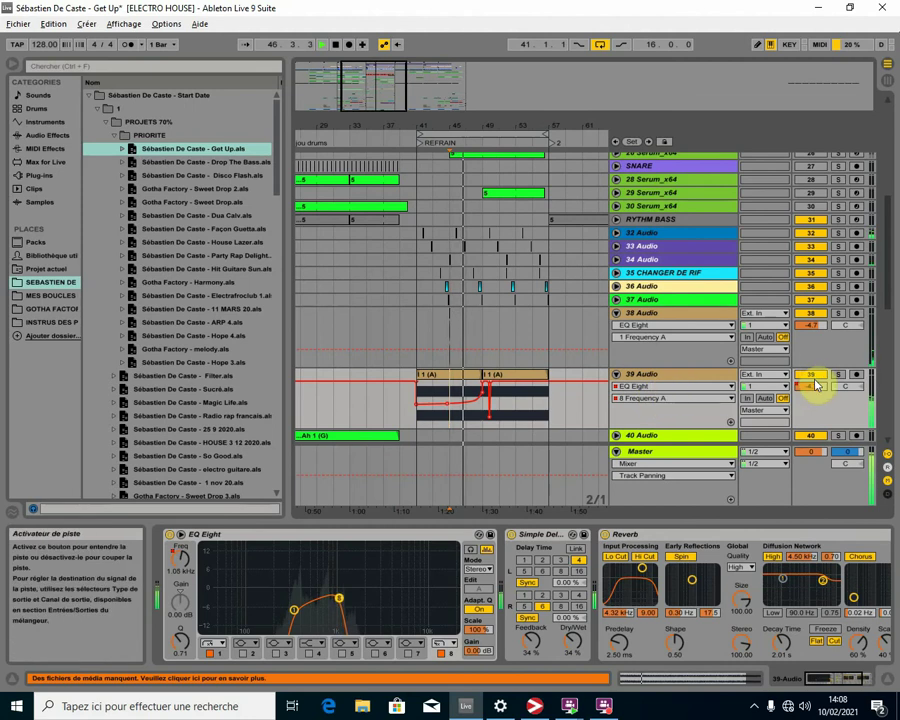
# - Lower the track volume automation of 39 Audio to -10.4 dB between 41.1.1 and 49.1.1 and play it from 39.1.1
pyautogui.click(812, 386)
pyautogui.moveTo(418, 422); pyautogui.dragTo(474, 422)
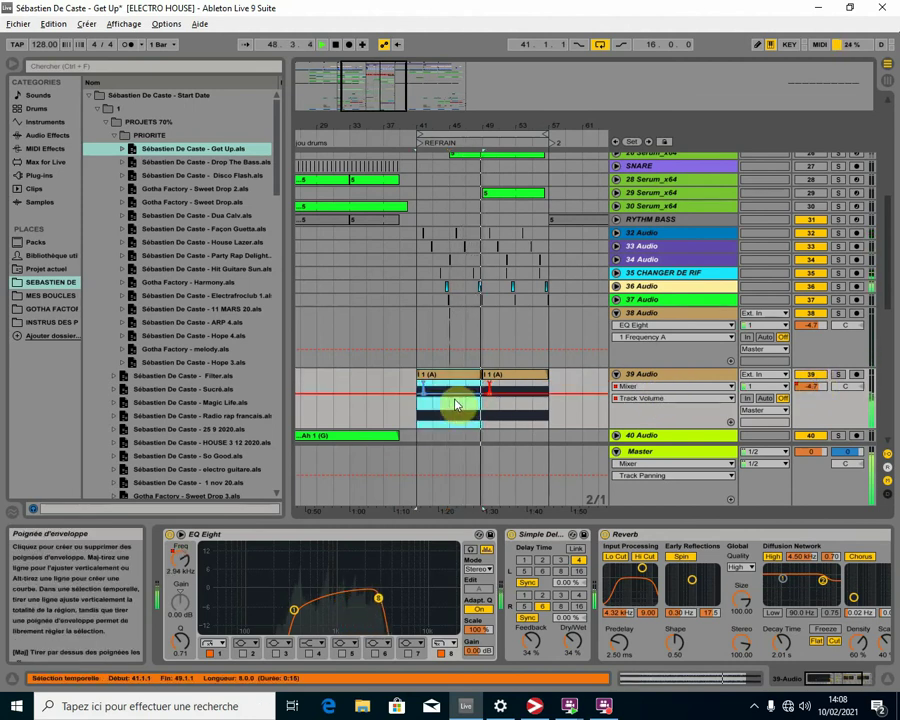
pyautogui.moveTo(456, 402)
pyautogui.mouseDown()
pyautogui.moveTo(474, 428)
pyautogui.moveTo(469, 414)
pyautogui.mouseUp()
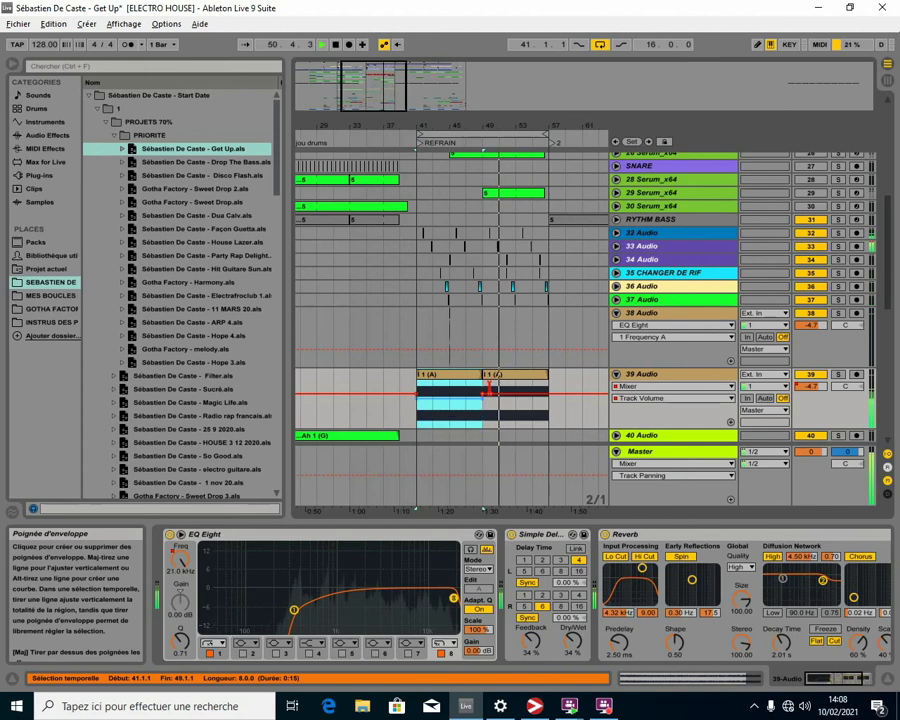
pyautogui.press('space')
pyautogui.click(403, 412)
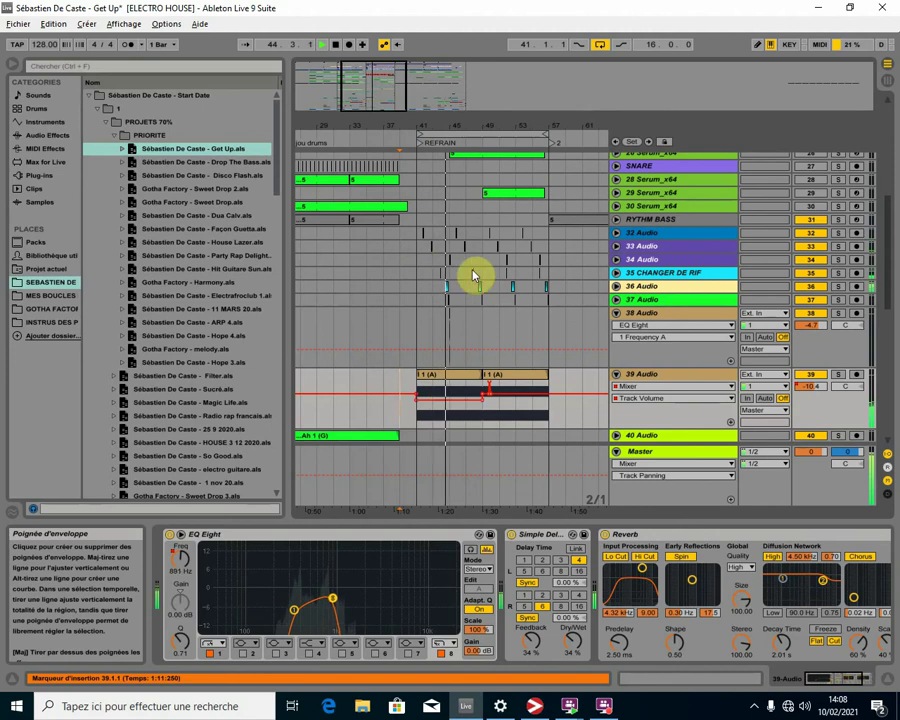
# - Solo Group REFAIRE BASS together with Group KICK and play the refrain from 41.1.1
pyautogui.scroll(3, 590, 295)
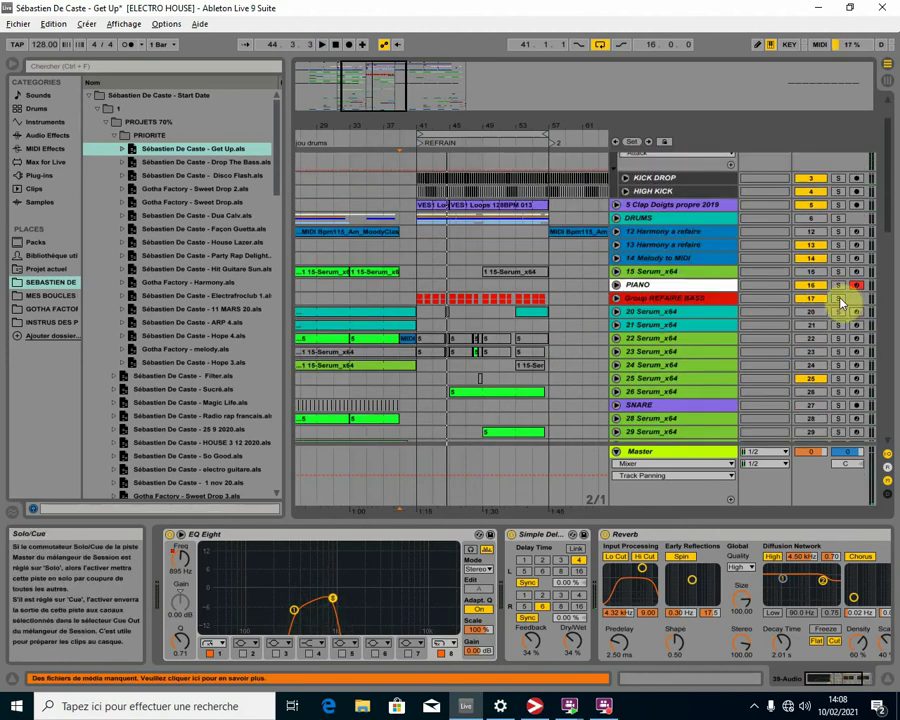
pyautogui.click(839, 299)
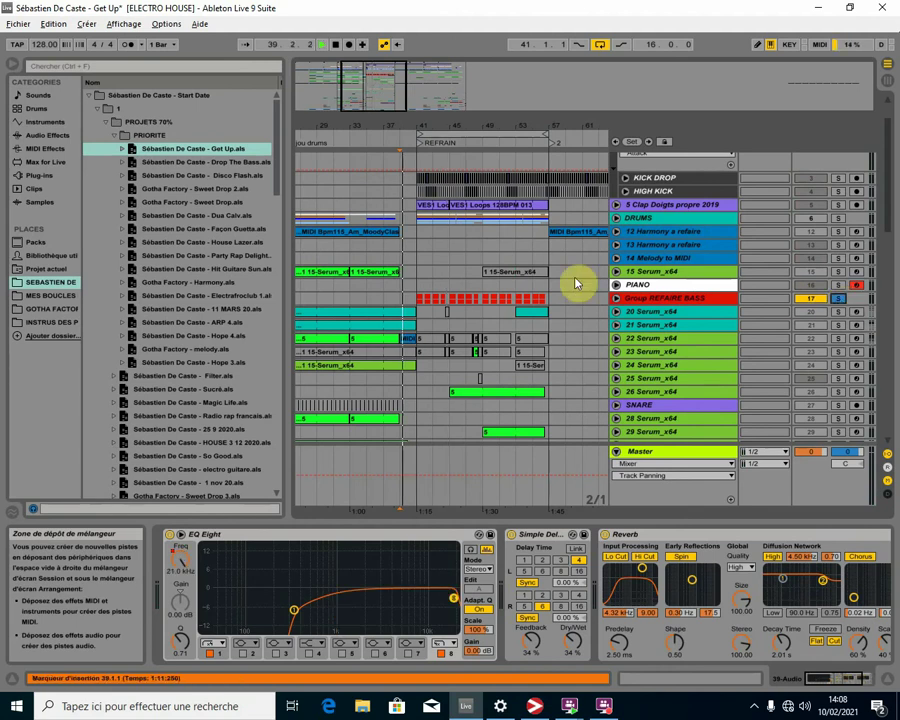
pyautogui.click(418, 302)
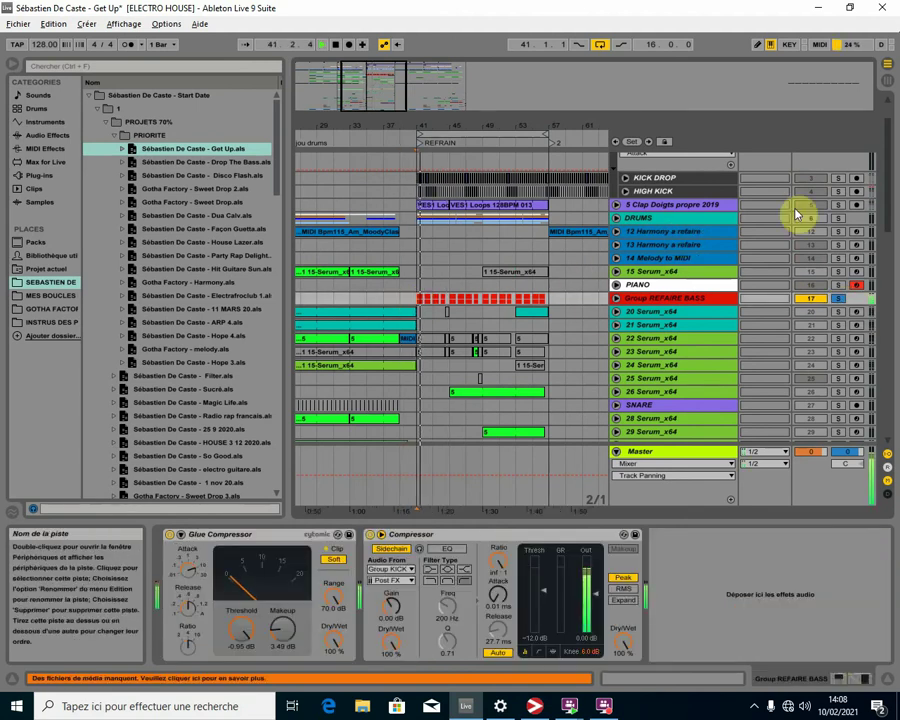
pyautogui.scroll(2, 835, 210)
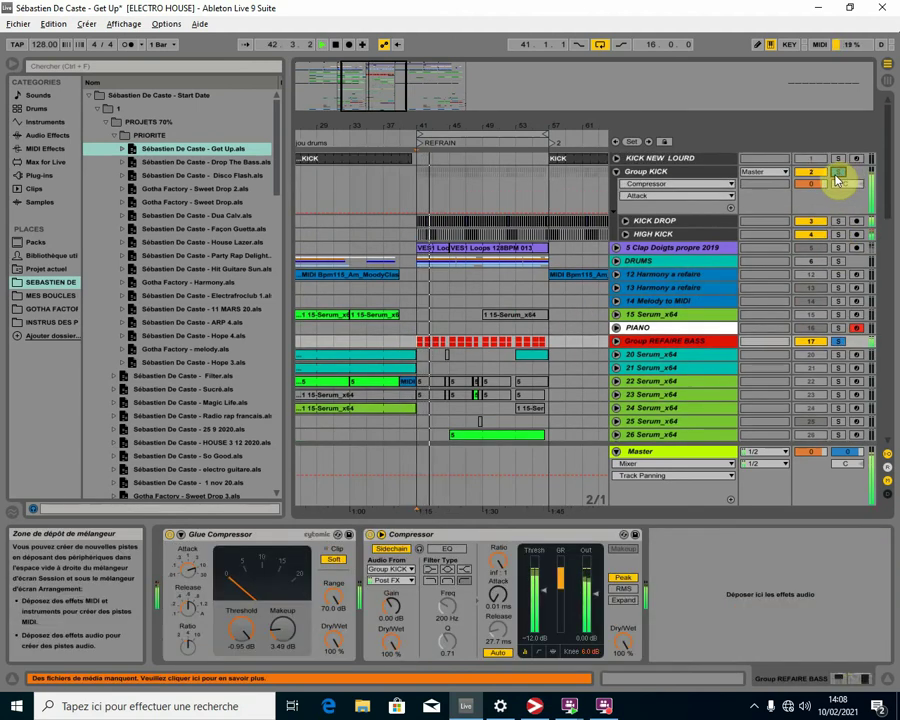
# - Add the CYMB INVERSE and 69 Audio tracks to the soloed groups while the refrain plays
pyautogui.scroll(-5, 500, 230)
pyautogui.scroll(-10, 427, 333)
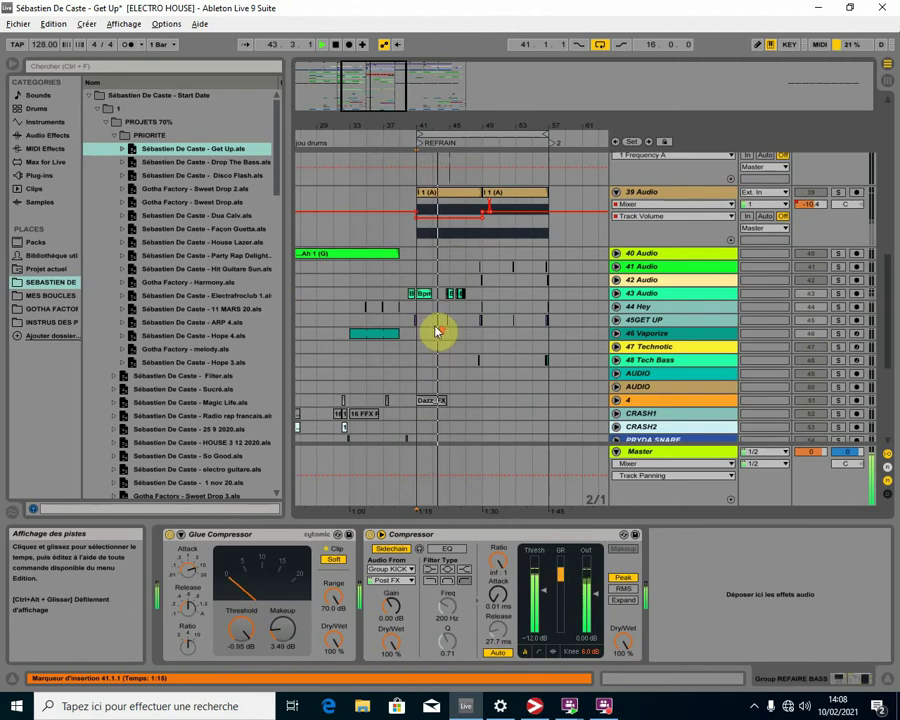
pyautogui.scroll(8, 435, 332)
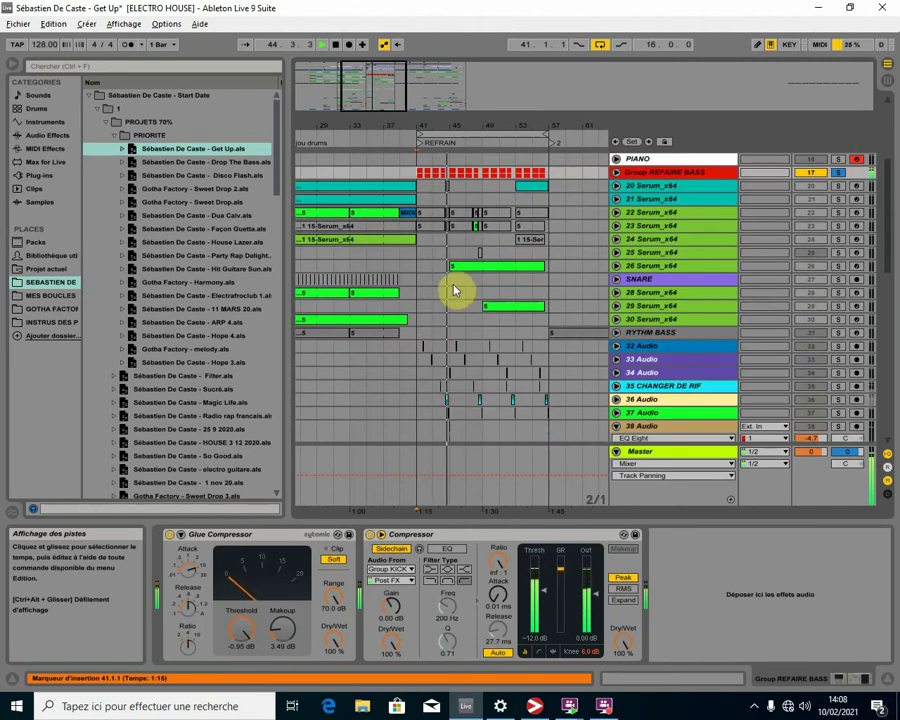
pyautogui.scroll(-14, 450, 295)
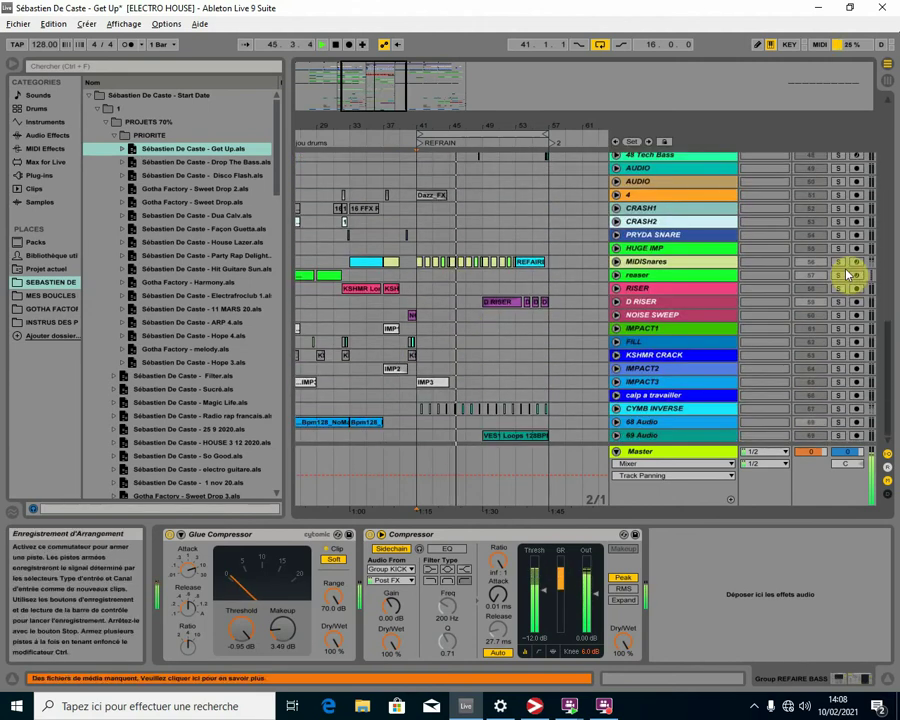
pyautogui.click(842, 409)
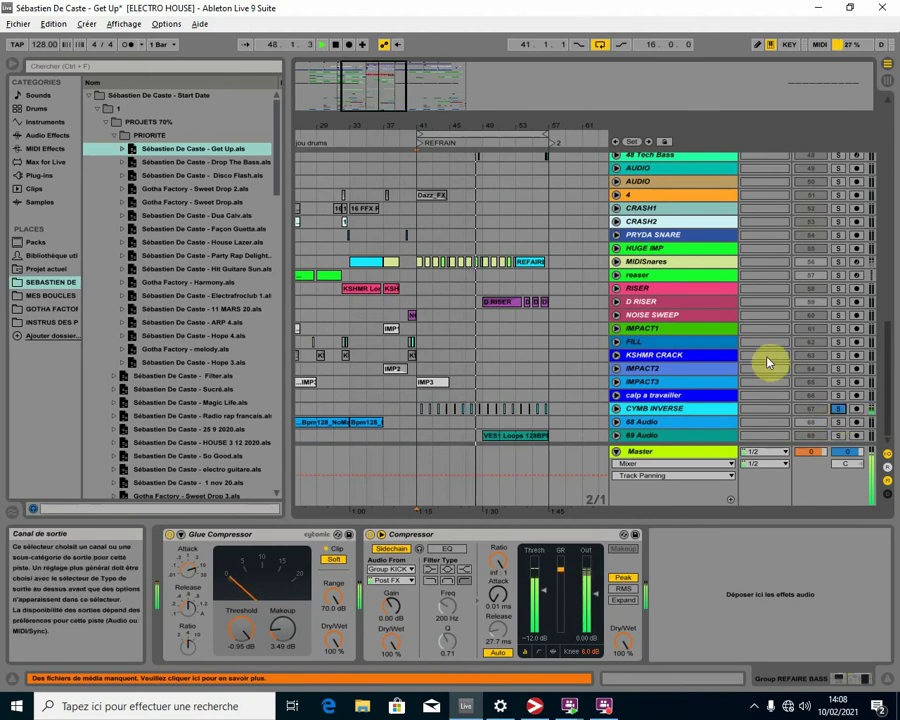
pyautogui.click(839, 437)
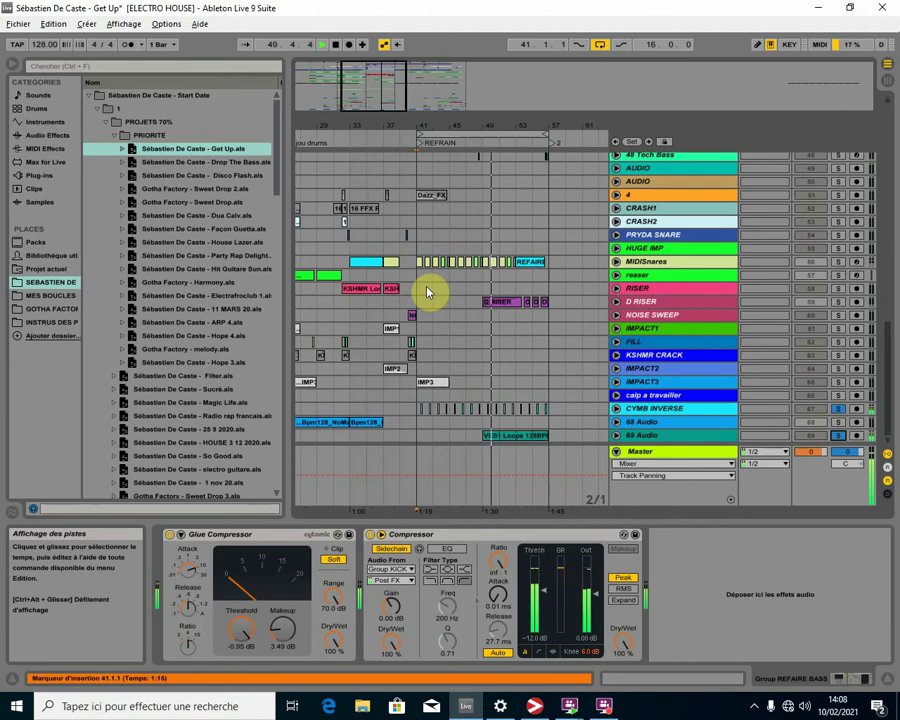
# - Fold the Group KICK track, place the insert marker at 41.1.1 and stop playback
pyautogui.scroll(1, 428, 293)
pyautogui.scroll(4, 457, 320)
pyautogui.scroll(15, 452, 305)
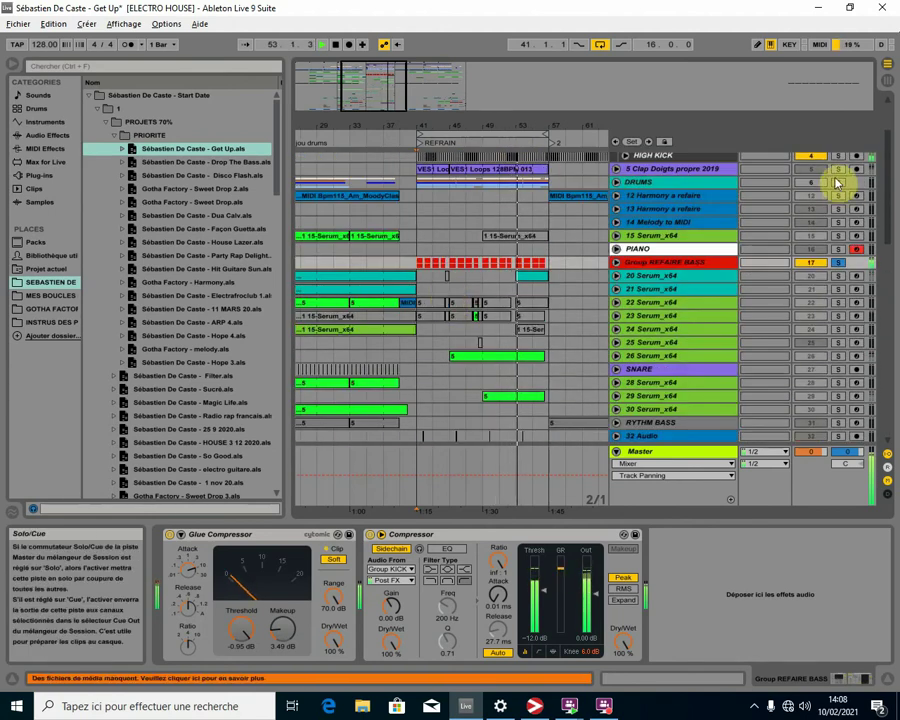
pyautogui.scroll(2, 824, 185)
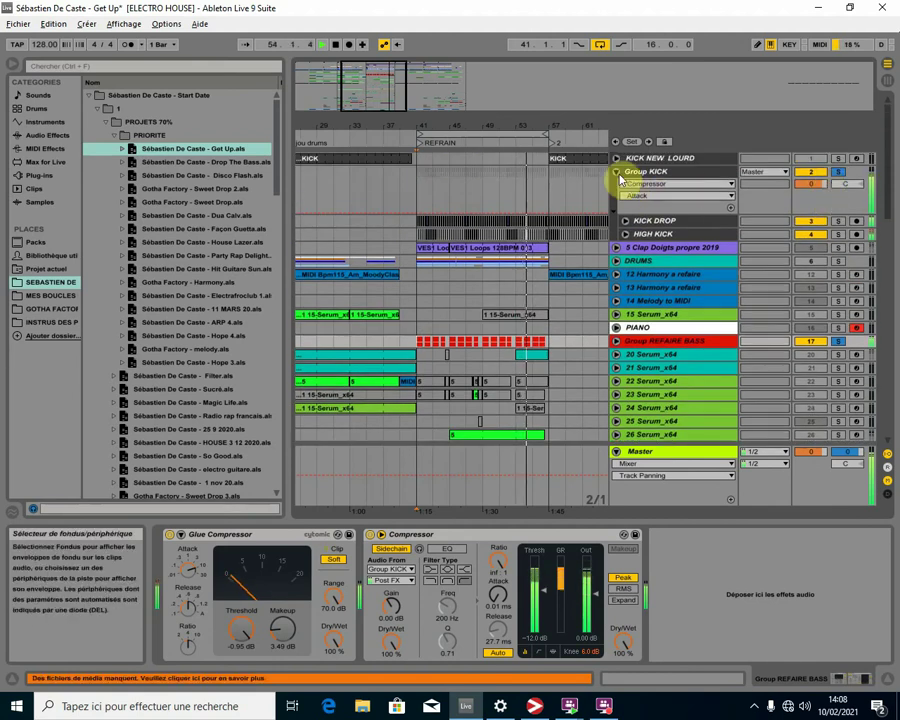
pyautogui.click(616, 172)
pyautogui.click(417, 252)
pyautogui.press('space')
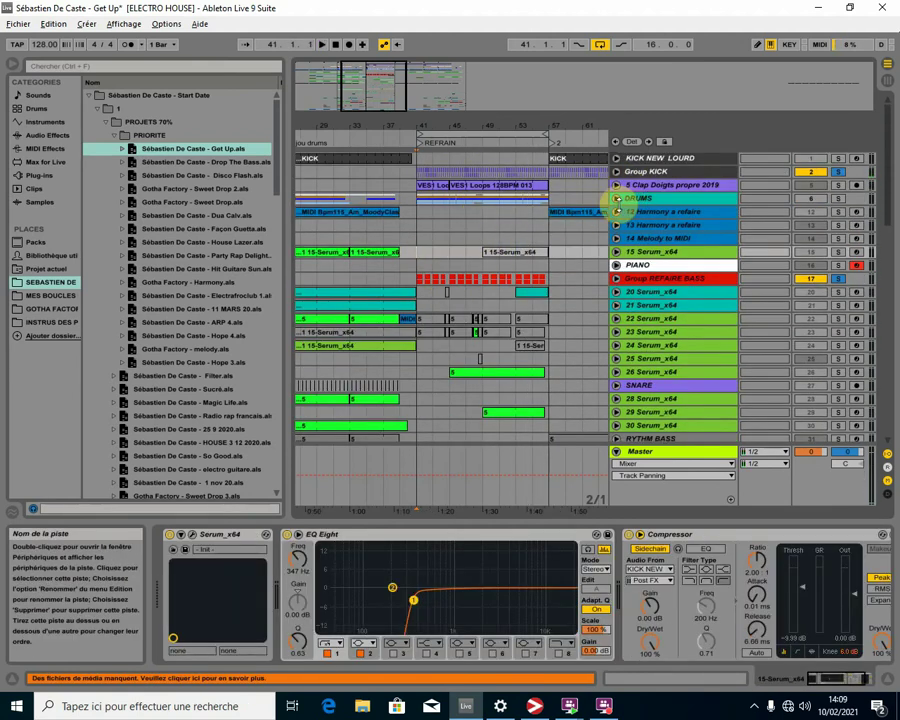
# - Solo tracks 32 Audio through 39 Audio alongside the soloed groups and play the refrain from 41.1.1
pyautogui.scroll(-10, 512, 263)
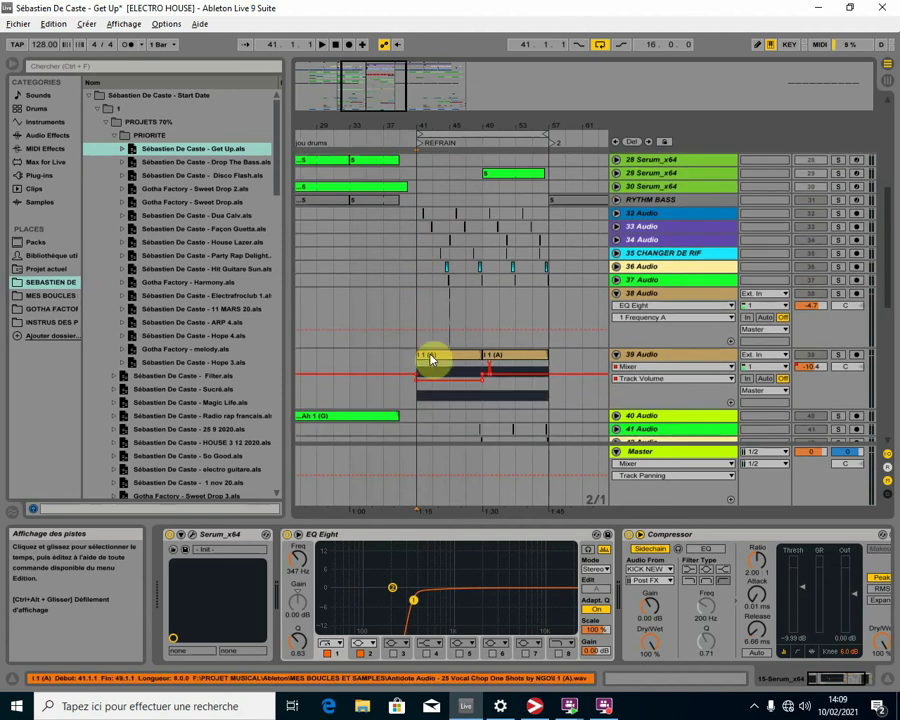
pyautogui.click(430, 358)
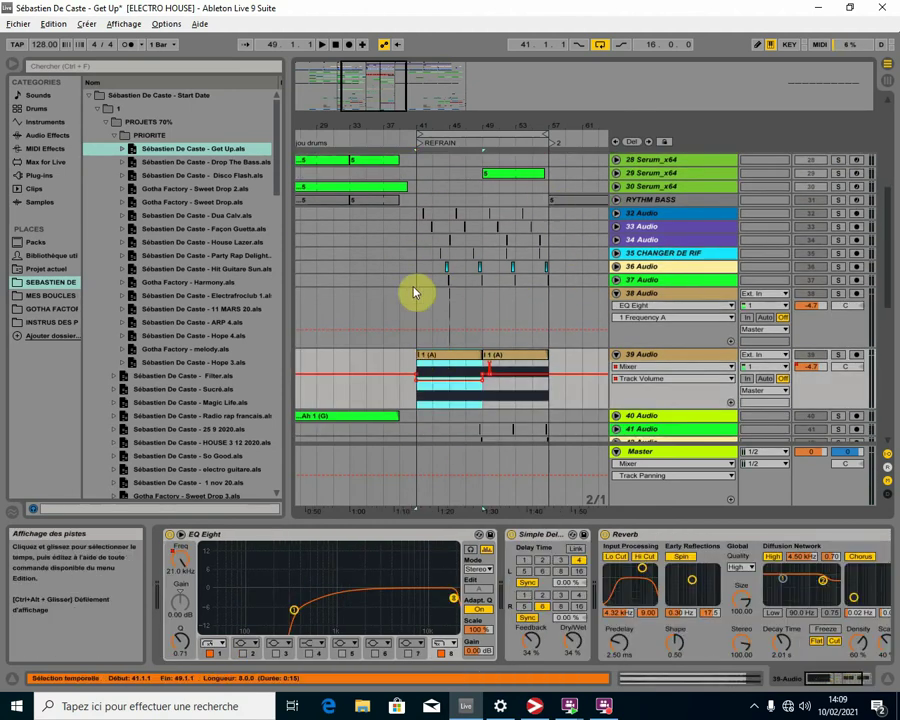
pyautogui.press('space')
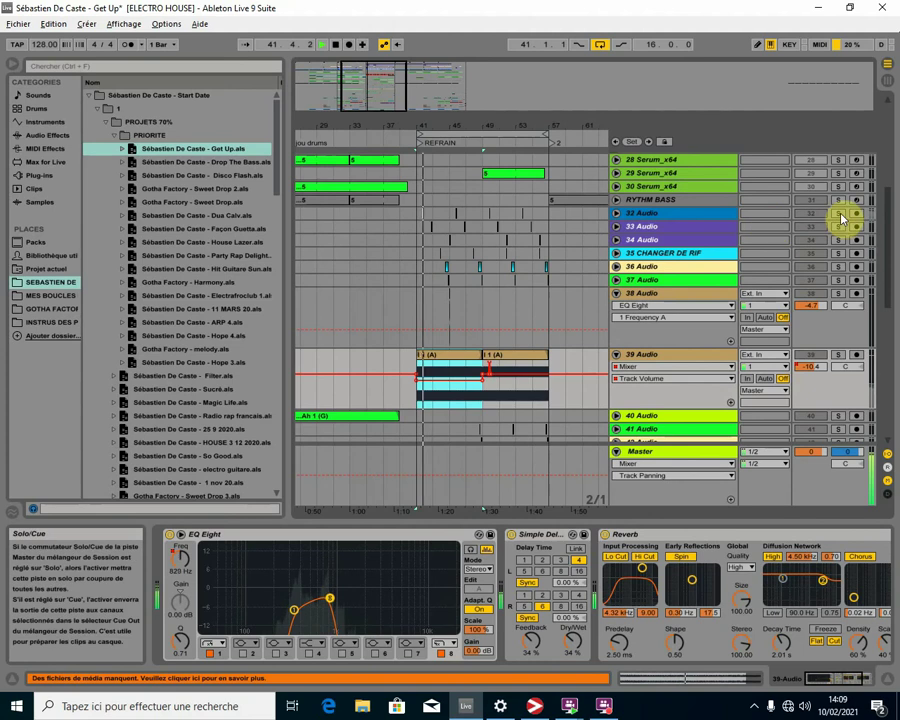
pyautogui.moveTo(843, 220); pyautogui.dragTo(843, 295)
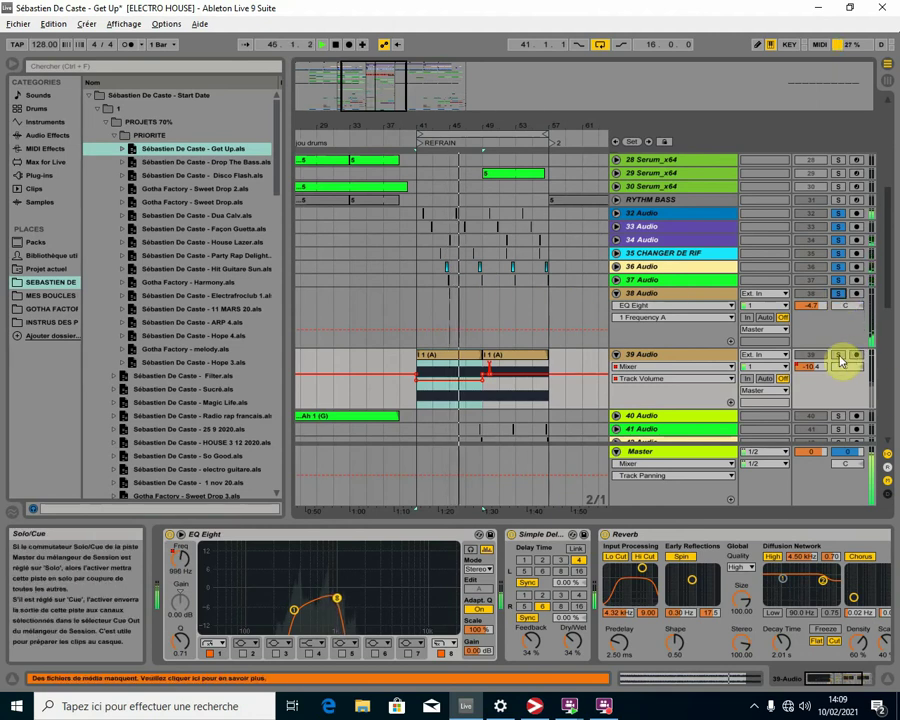
pyautogui.press('space')
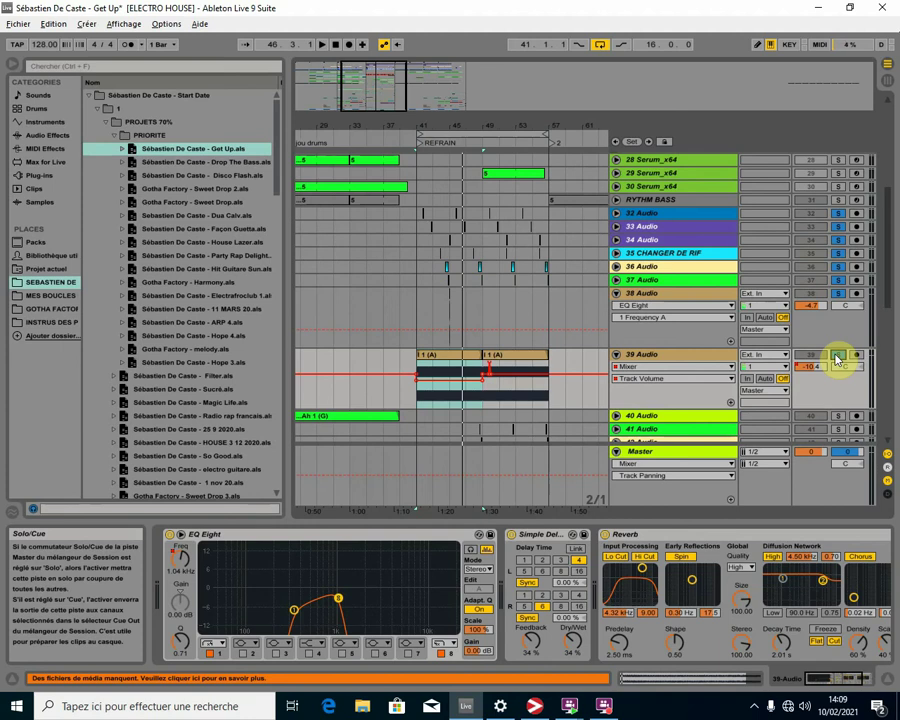
pyautogui.click(466, 177)
pyautogui.scroll(3, 481, 193)
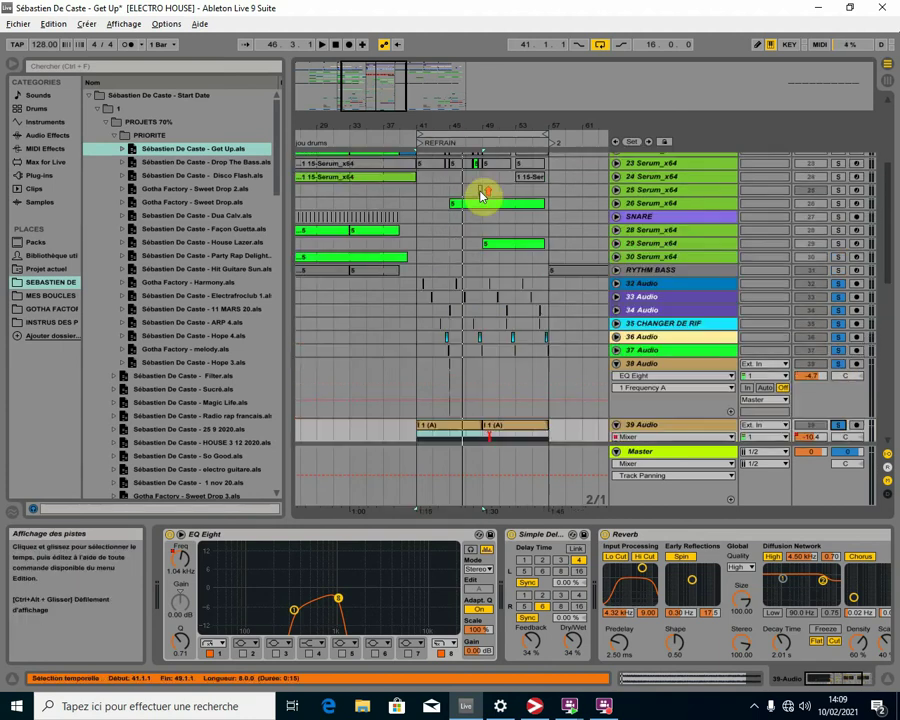
pyautogui.scroll(4, 481, 193)
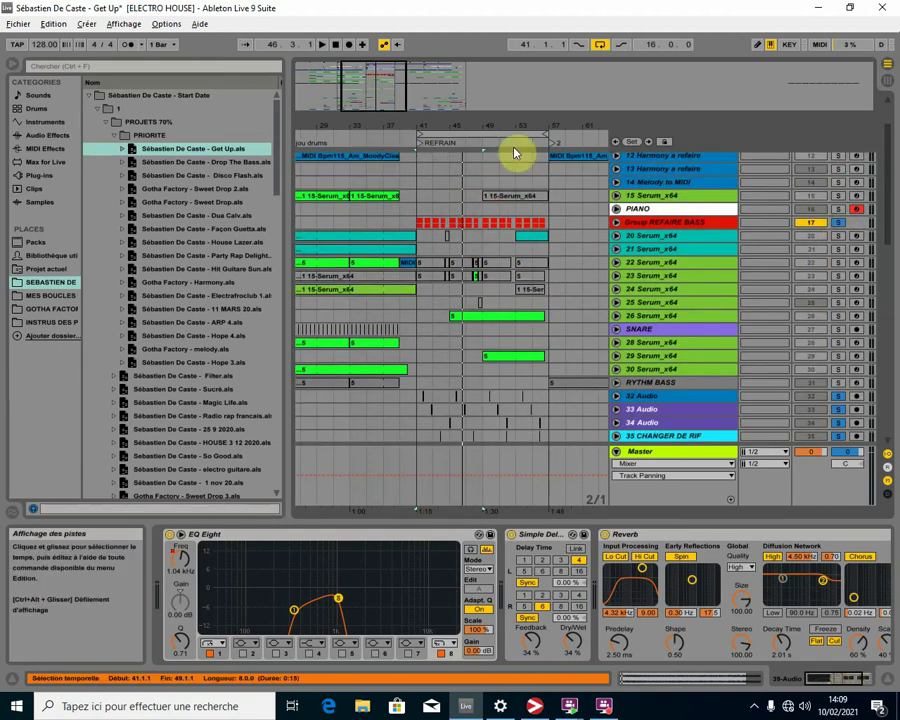
pyautogui.scroll(-8, 518, 327)
pyautogui.press('space')
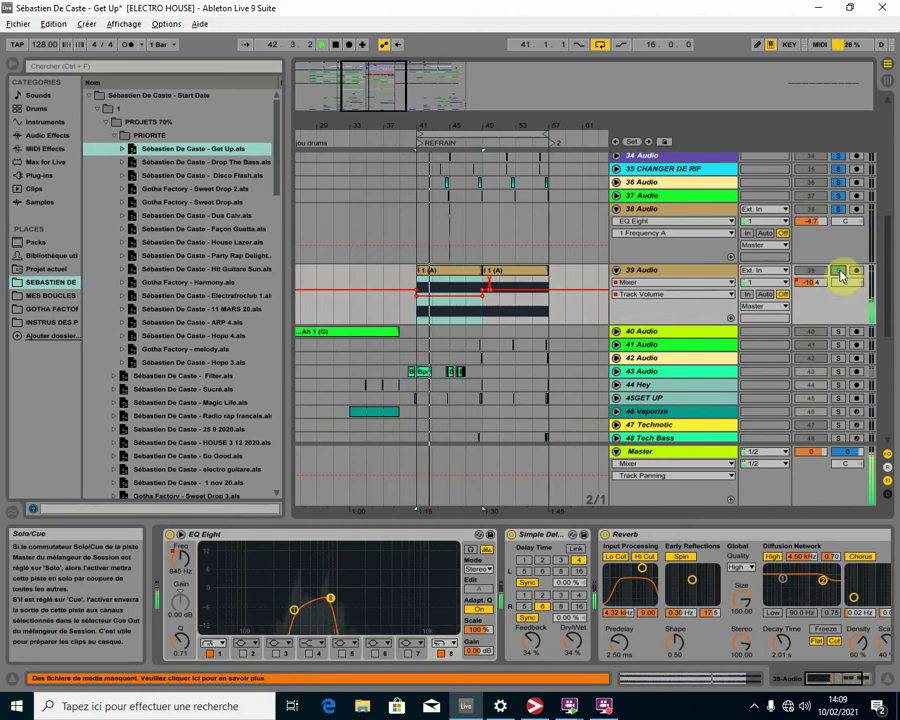
# - Enlarge the 39 Audio track and lower its volume automation between 41.1.1 and 49.1.1 to -13.0 dB during playback
pyautogui.click(474, 316)
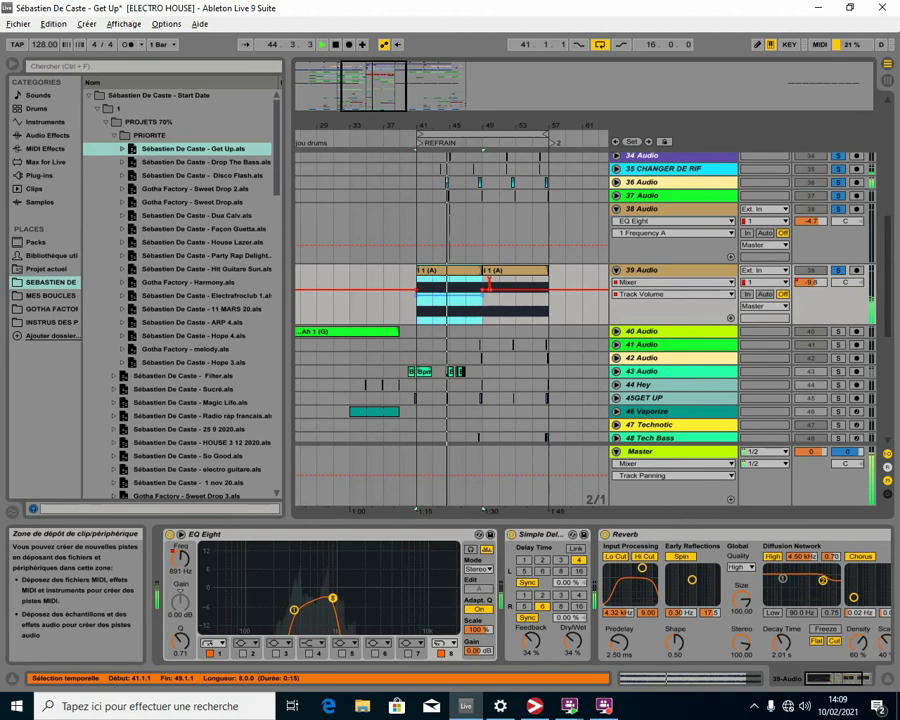
pyautogui.moveTo(638, 324); pyautogui.dragTo(456, 458)
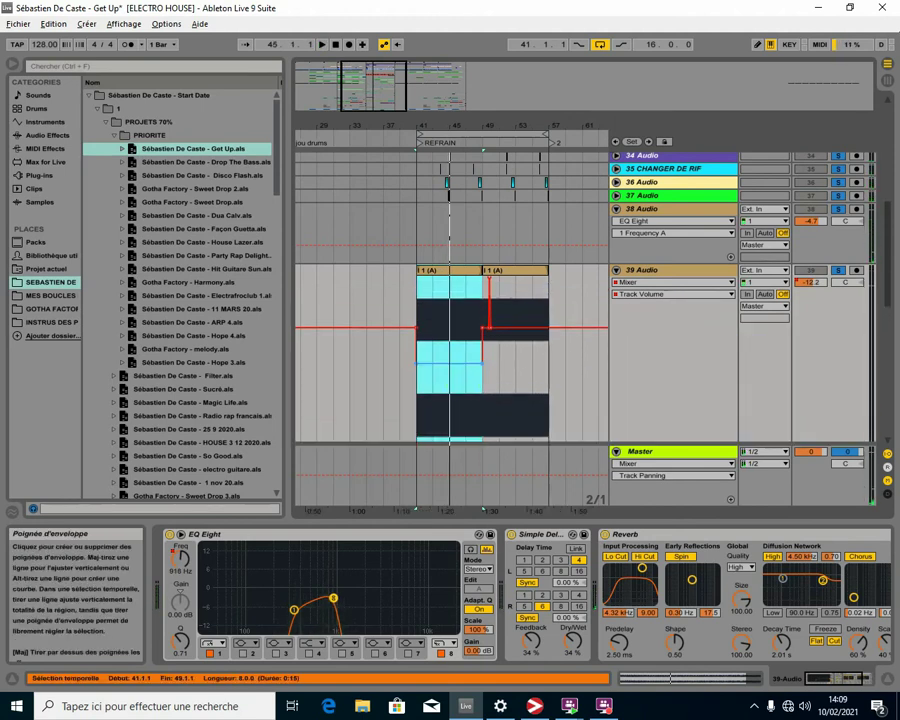
pyautogui.press('space')
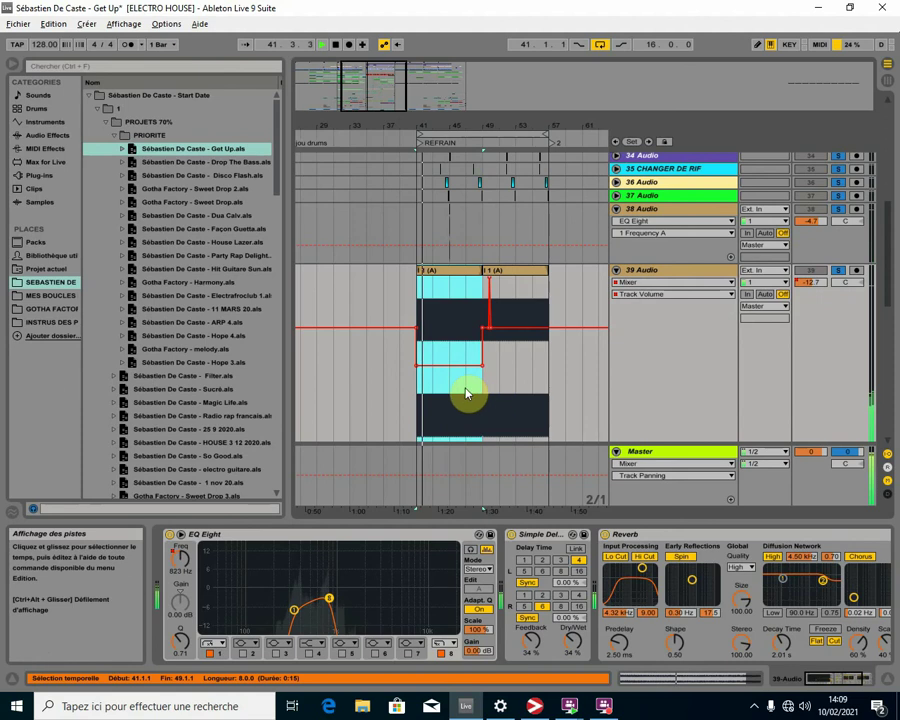
pyautogui.click(505, 377)
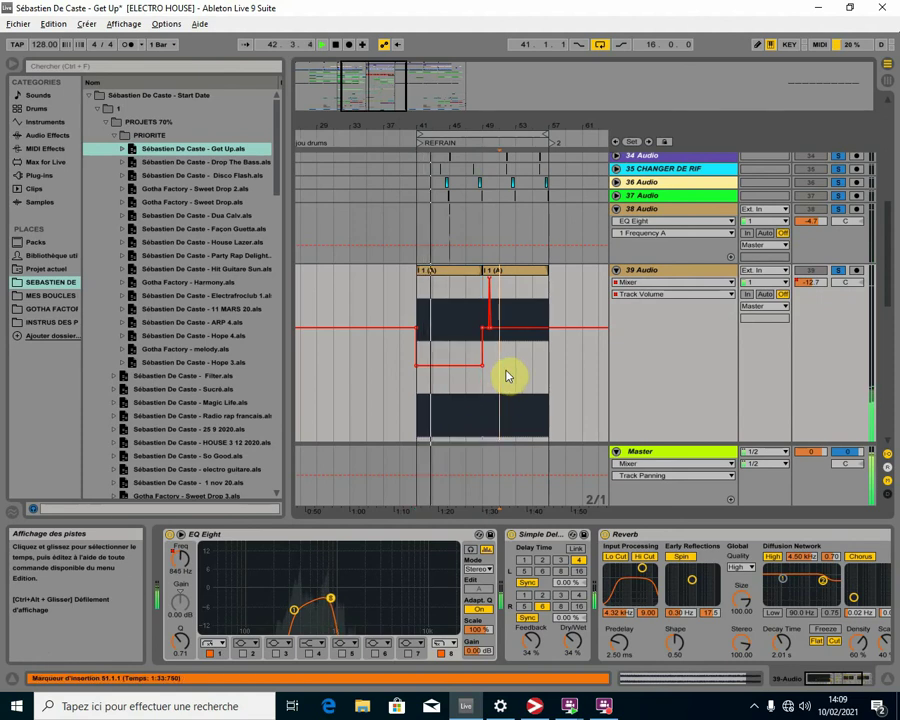
pyautogui.moveTo(447, 371); pyautogui.dragTo(447, 373)
pyautogui.press('space')
# - Turn off solo on all tracks and play the full mix of the refrain from 41.1.1
pyautogui.click(379, 386)
pyautogui.scroll(15, 450, 338)
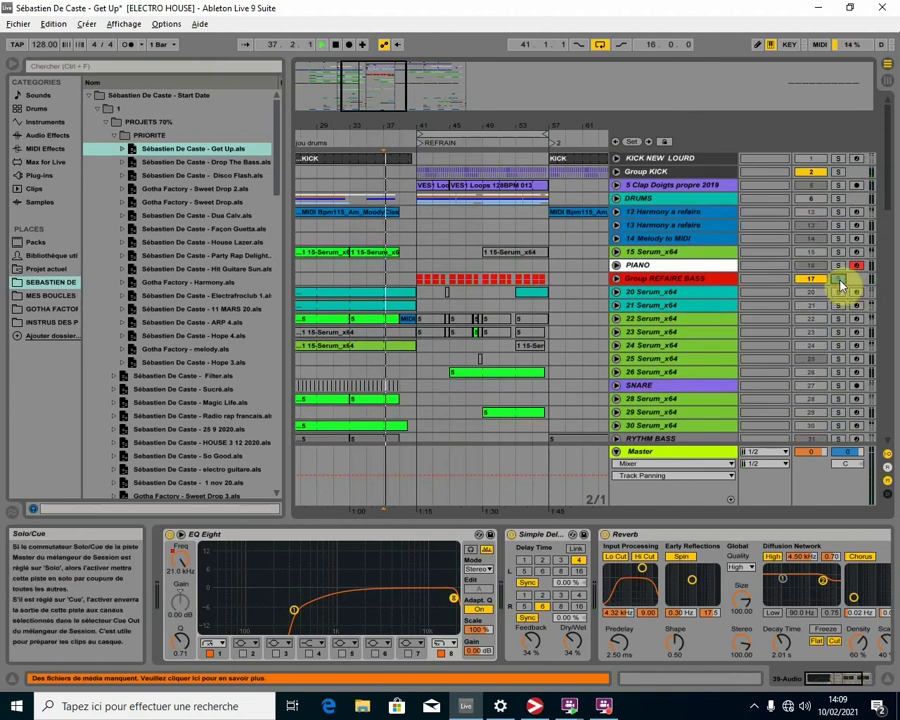
pyautogui.click(416, 280)
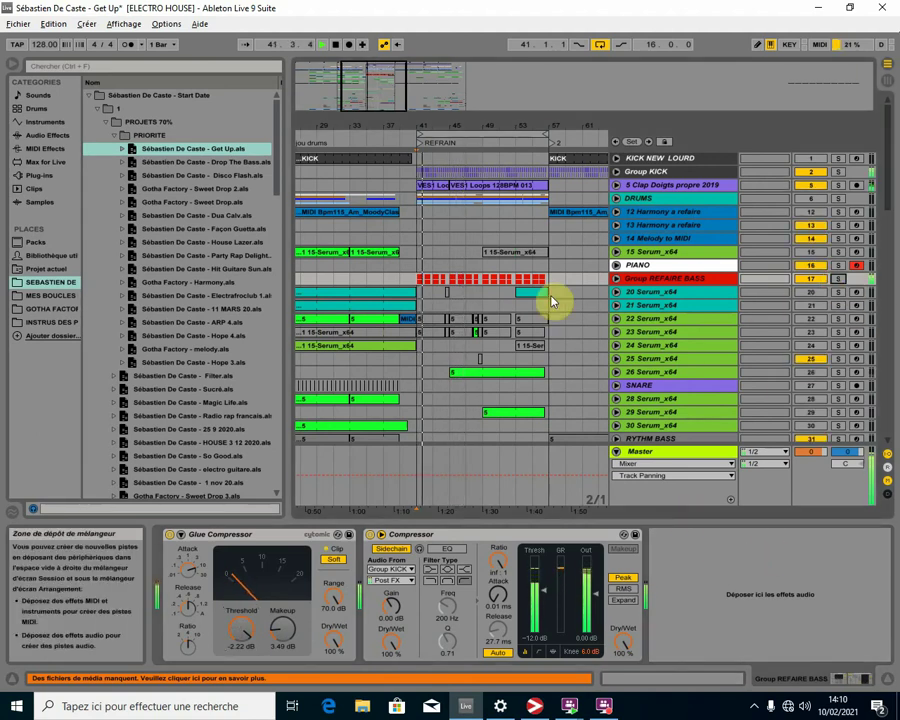
# - Reshape the 39 Audio volume automation to hold at -13.0 dB until 45.1.1 and curve upward to bar 49, playing it back
pyautogui.click(466, 333)
pyautogui.scroll(-5, 466, 331)
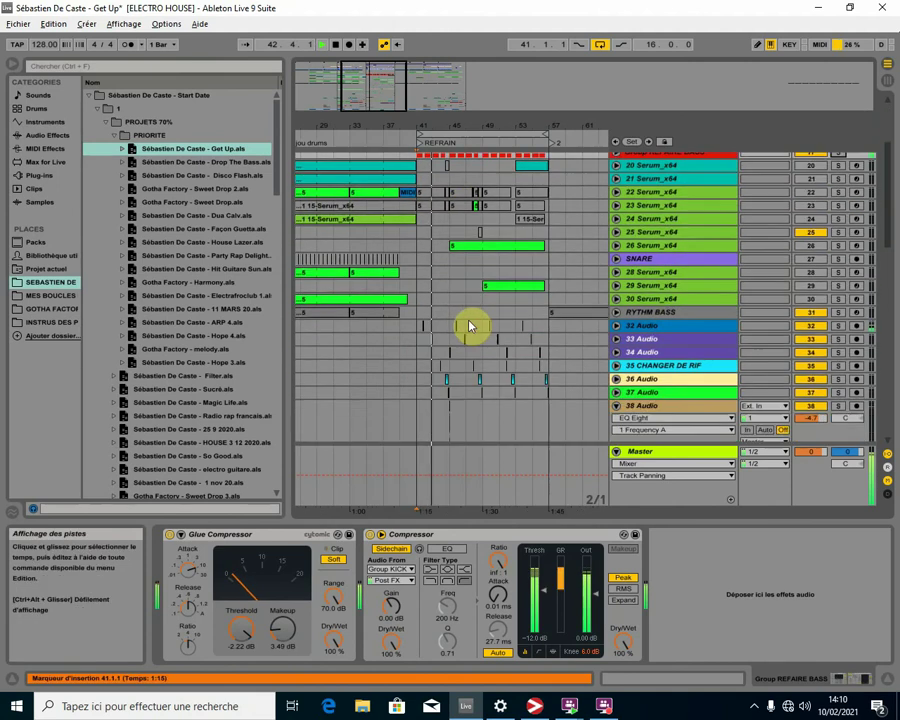
pyautogui.scroll(-6, 463, 330)
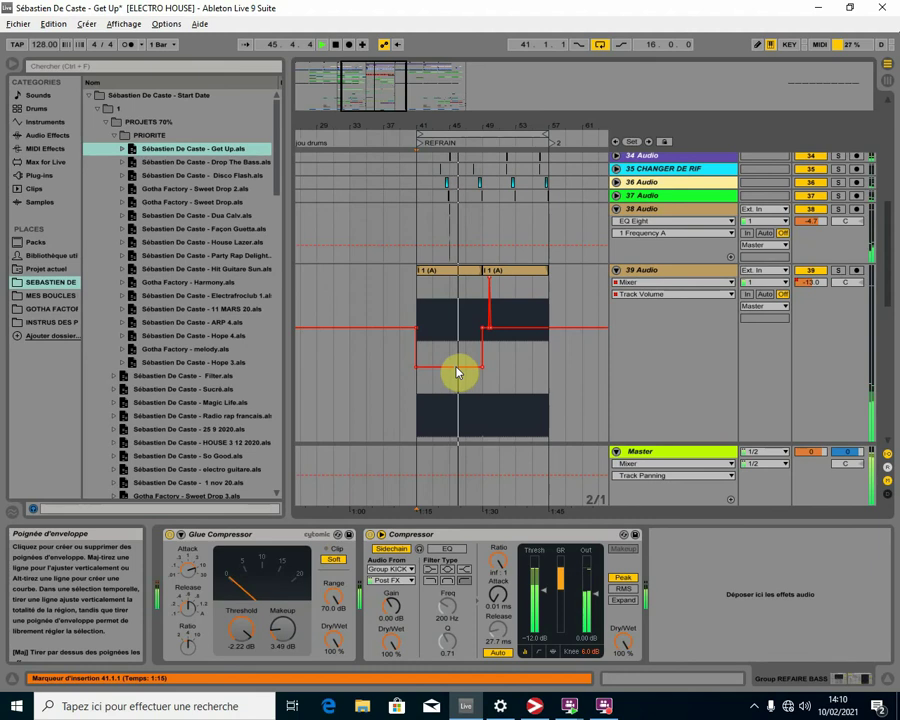
pyautogui.click(456, 368)
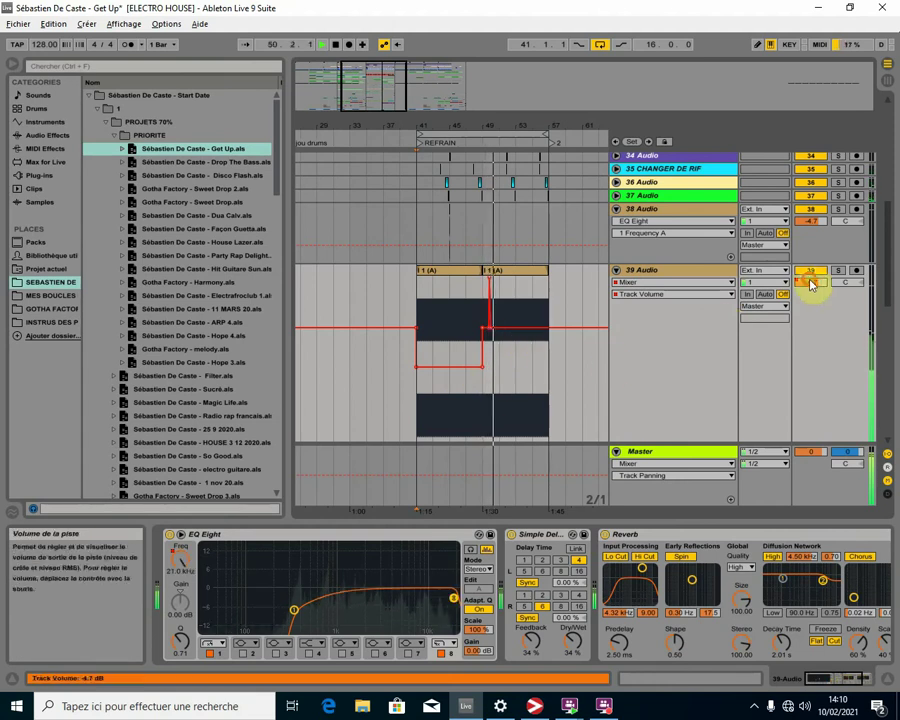
pyautogui.click(461, 367)
pyautogui.moveTo(482, 368)
pyautogui.mouseDown()
pyautogui.moveTo(482, 360)
pyautogui.moveTo(474, 375)
pyautogui.mouseUp()
pyautogui.click(456, 338)
pyautogui.press('space')
pyautogui.press('space')
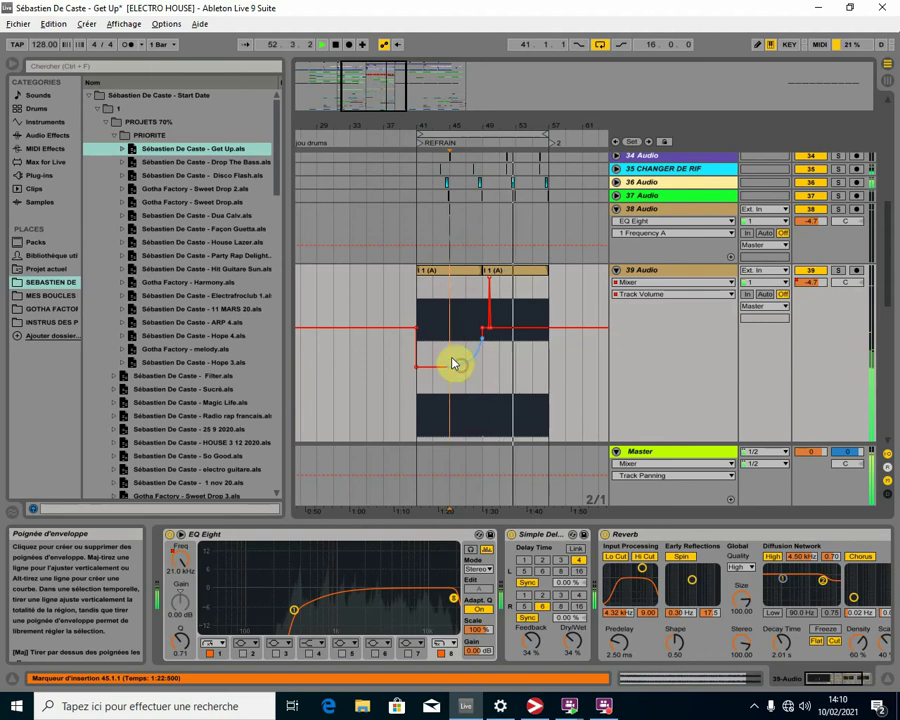
pyautogui.click(467, 353)
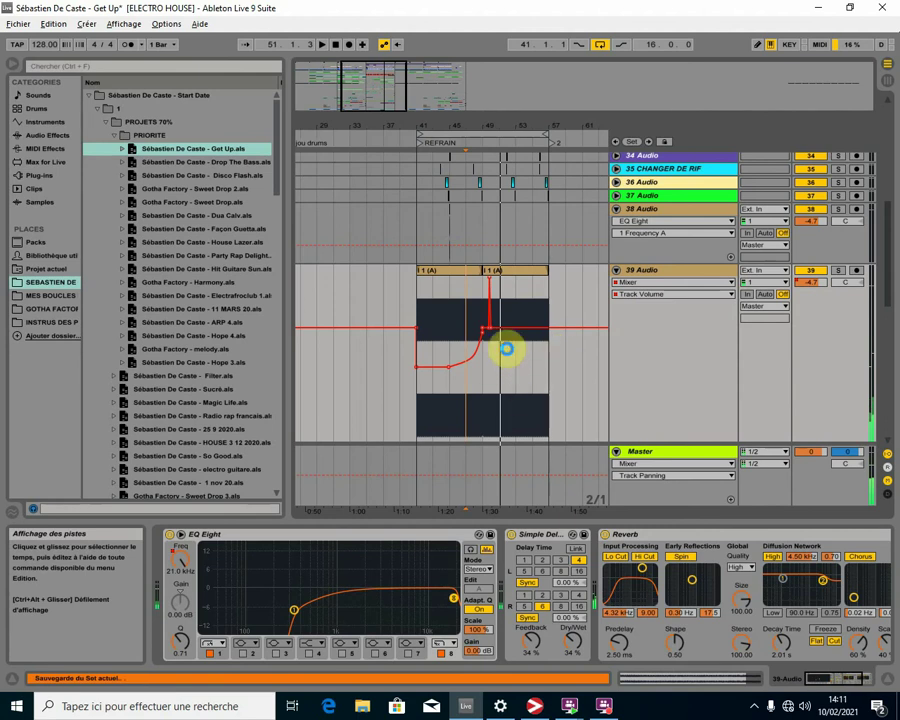
# - Fold the 39 Audio and 38 Audio tracks
pyautogui.click(618, 272)
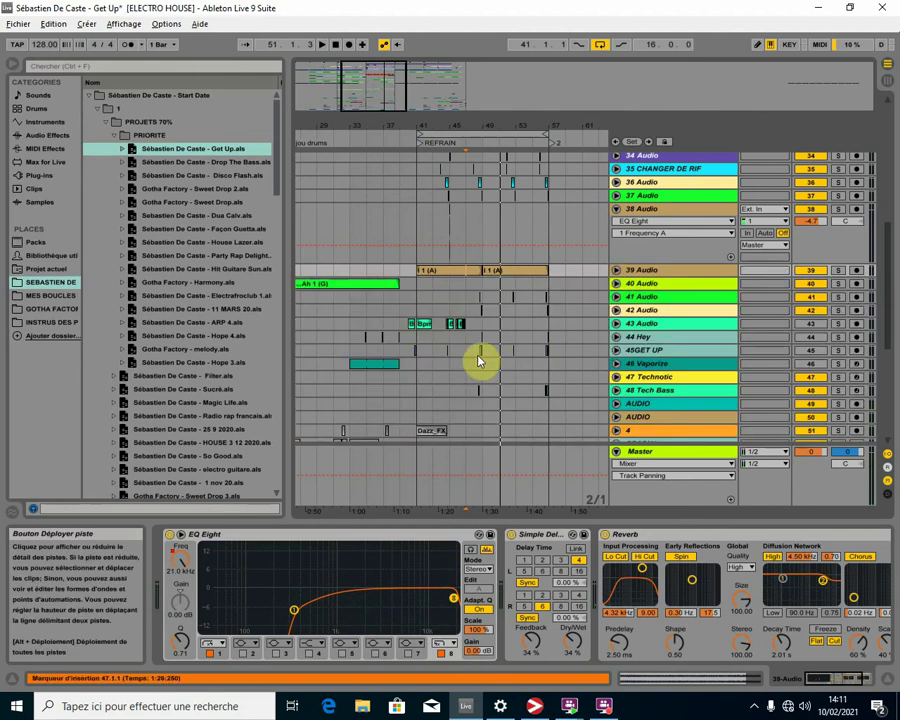
pyautogui.scroll(5, 474, 350)
pyautogui.click(617, 336)
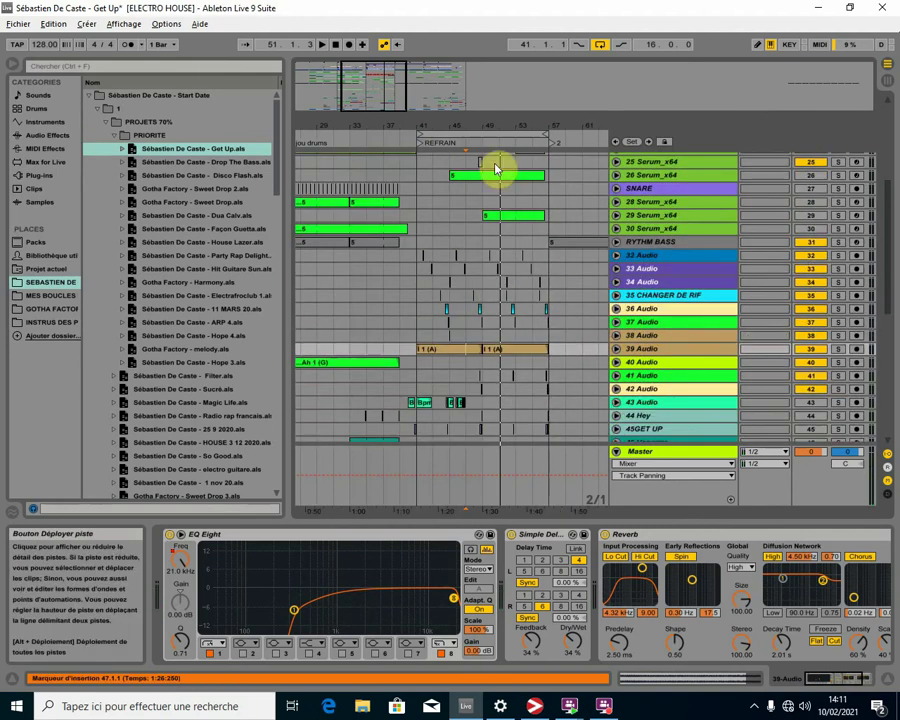
# - Play the section before the refrain from 25.1.1 and deactivate the 40 Audio track
pyautogui.moveTo(482, 128); pyautogui.dragTo(482, 87)
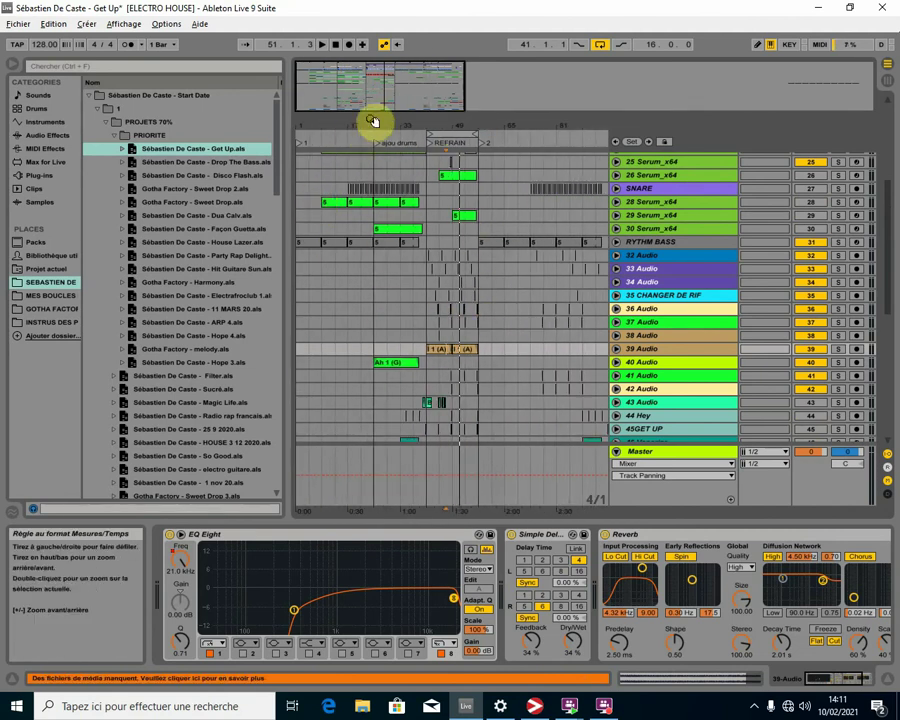
pyautogui.moveTo(372, 123); pyautogui.dragTo(548, 148)
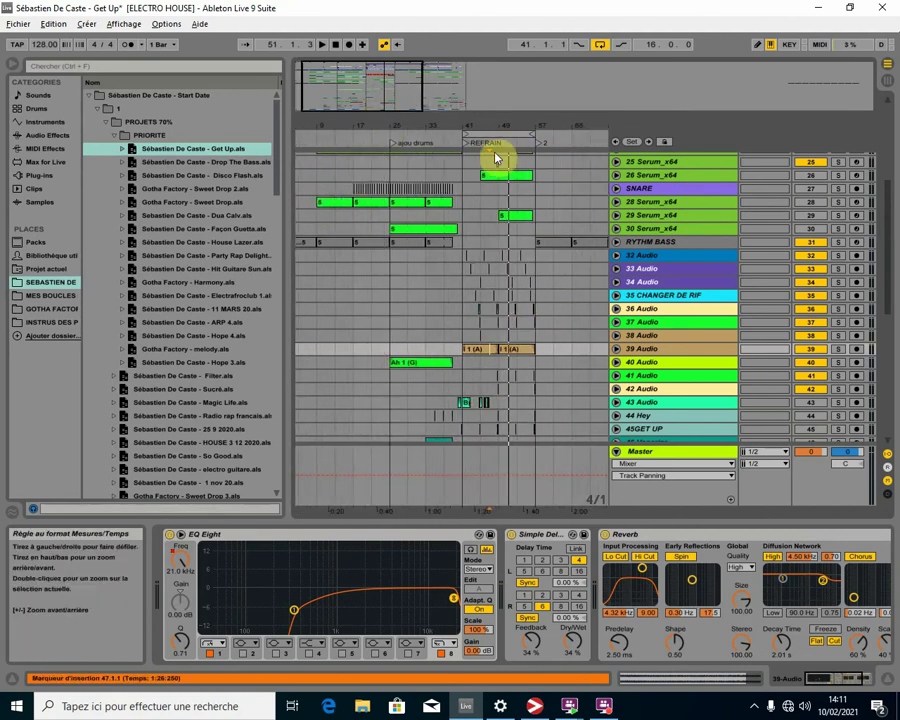
pyautogui.click(492, 325)
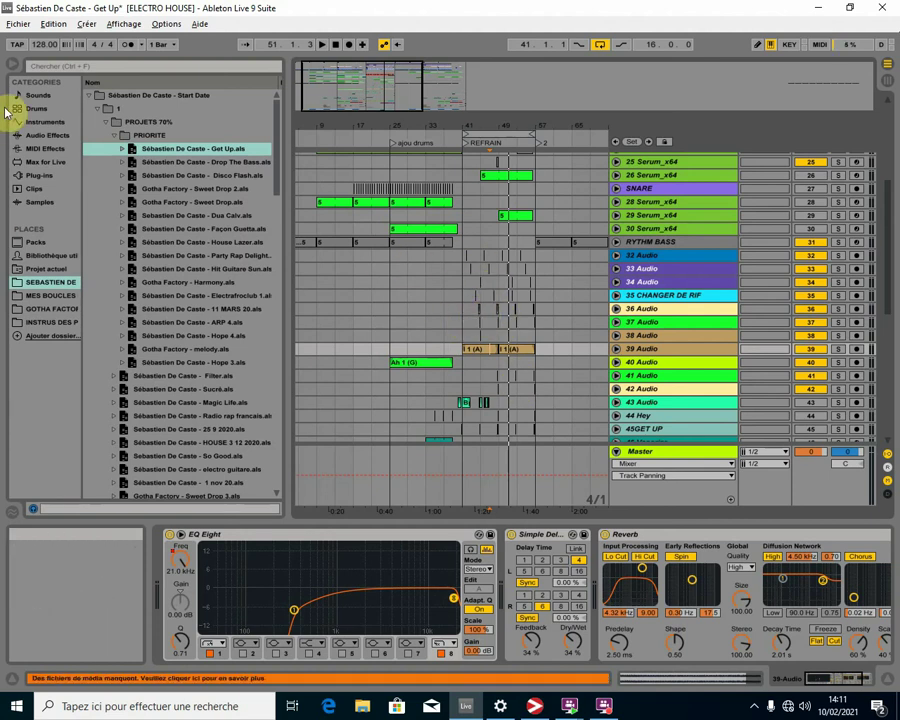
pyautogui.click(390, 295)
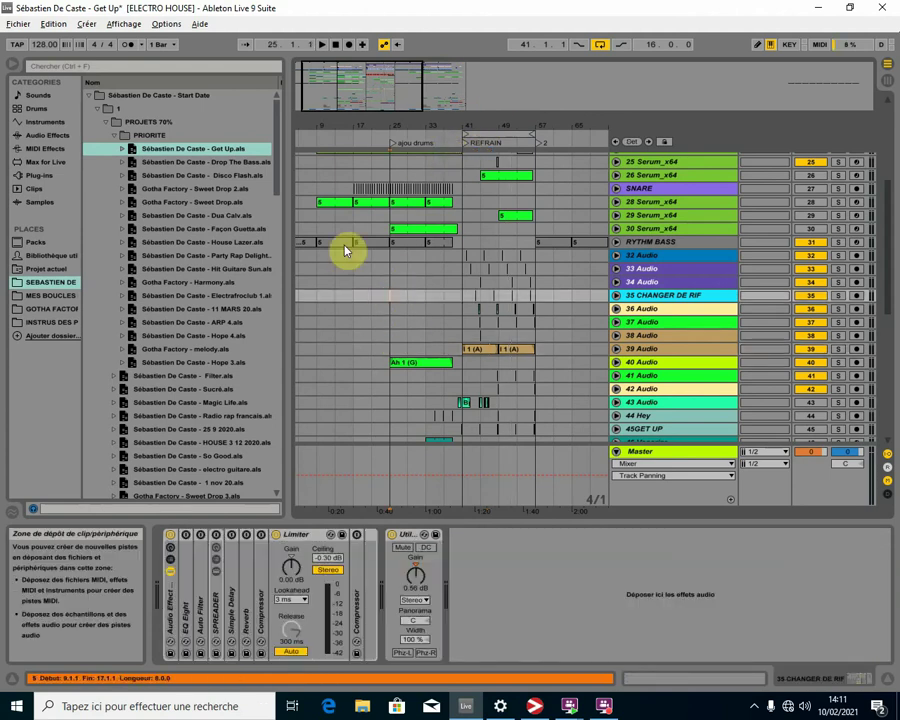
pyautogui.press('space')
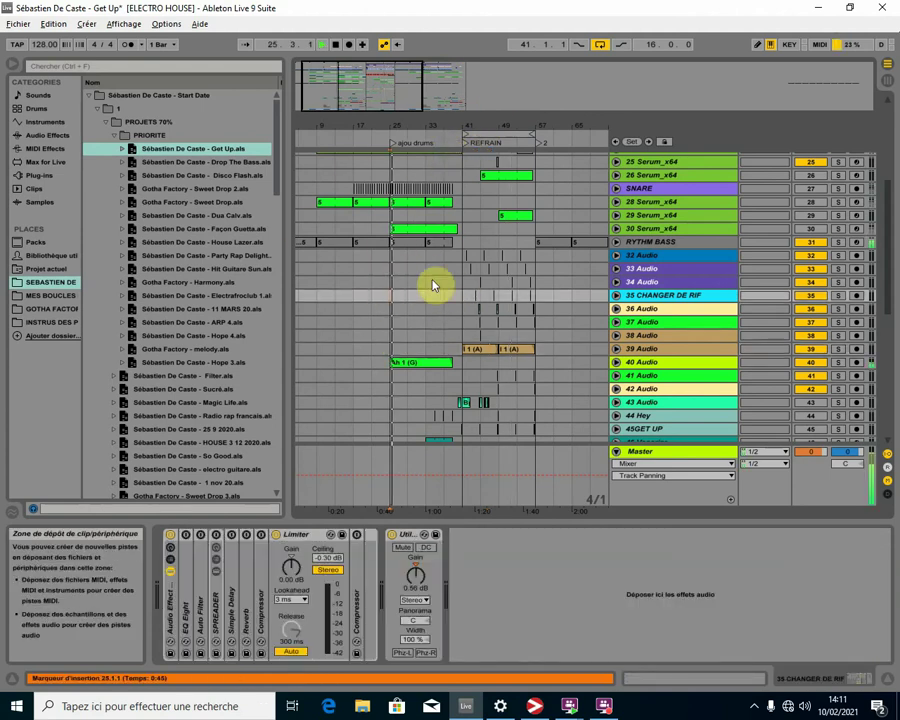
pyautogui.click(444, 205)
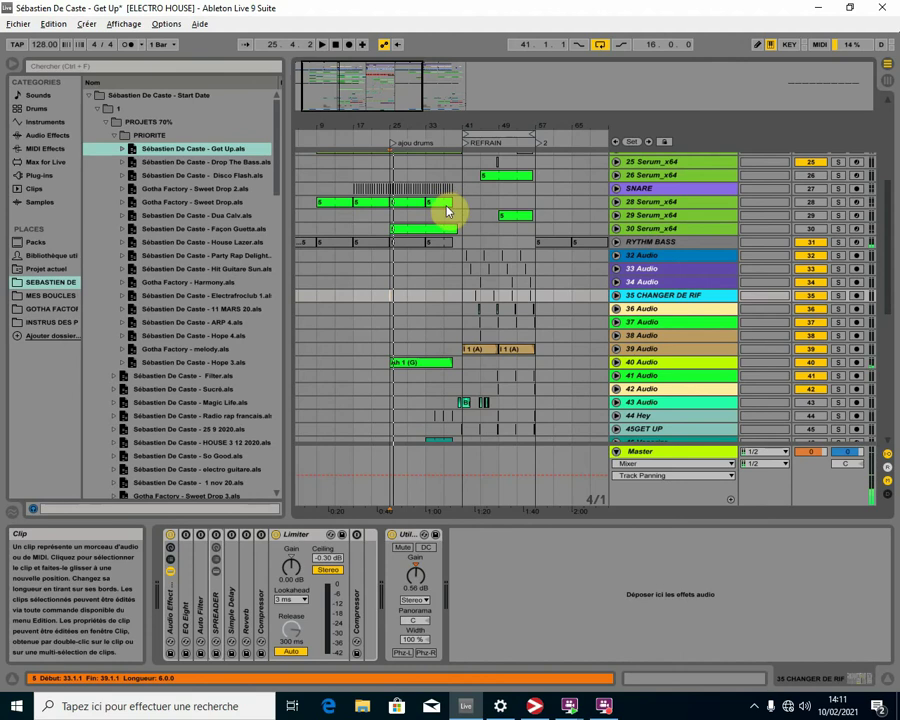
pyautogui.press('space')
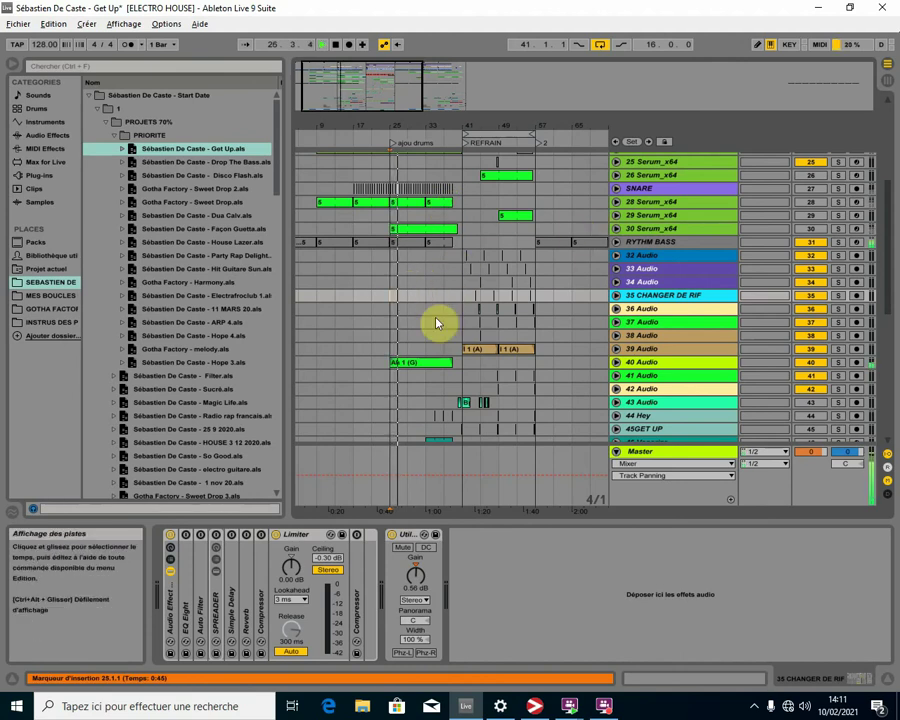
pyautogui.scroll(-3, 435, 322)
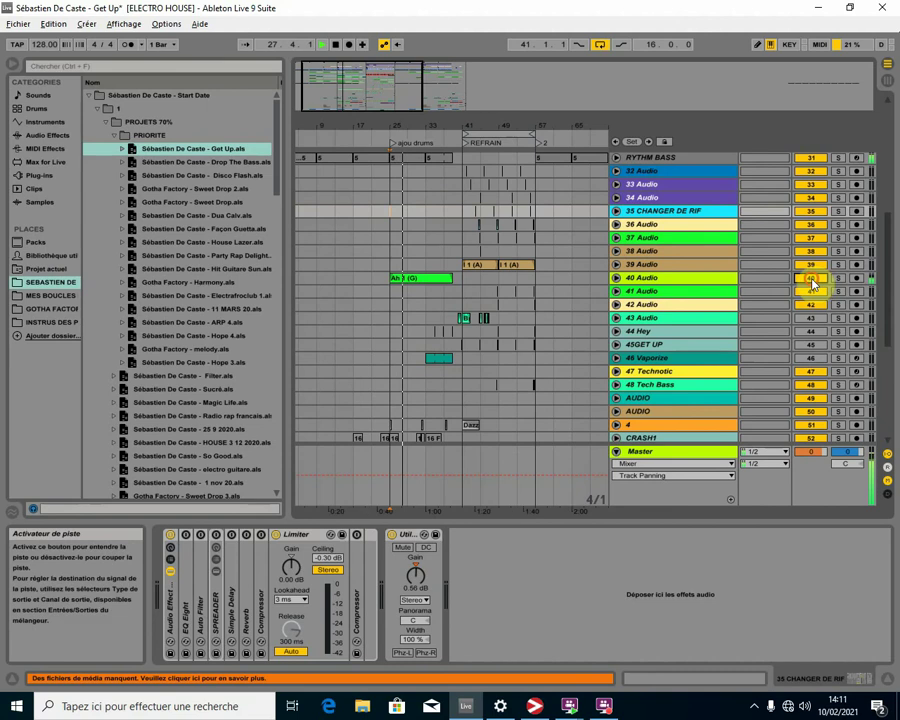
# - Stop playback and unfold the RYTHM BASS track to show its clip contents
pyautogui.scroll(3, 436, 284)
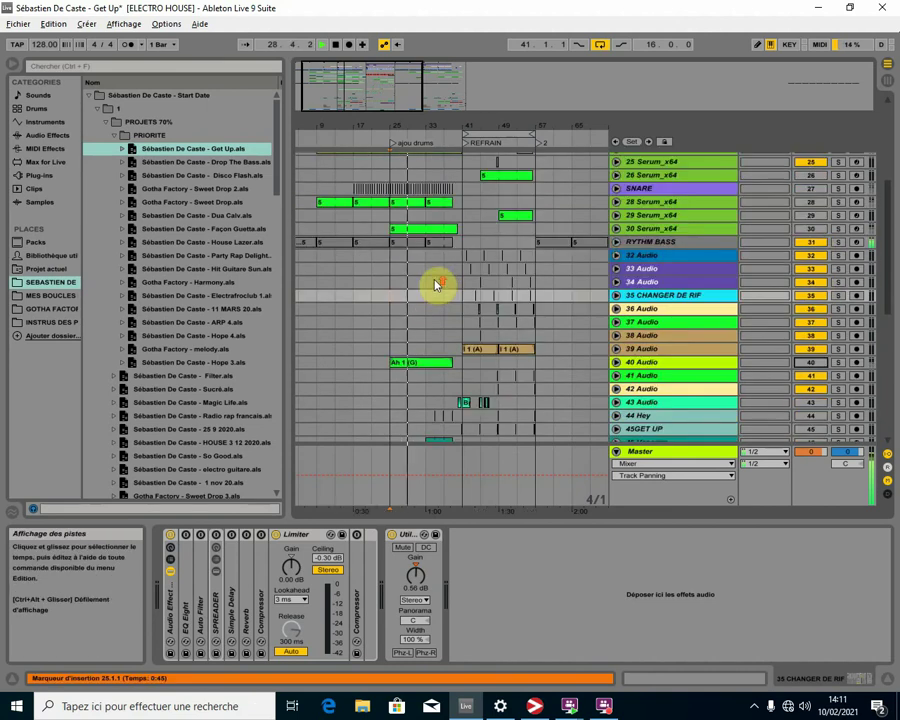
pyautogui.scroll(3, 435, 287)
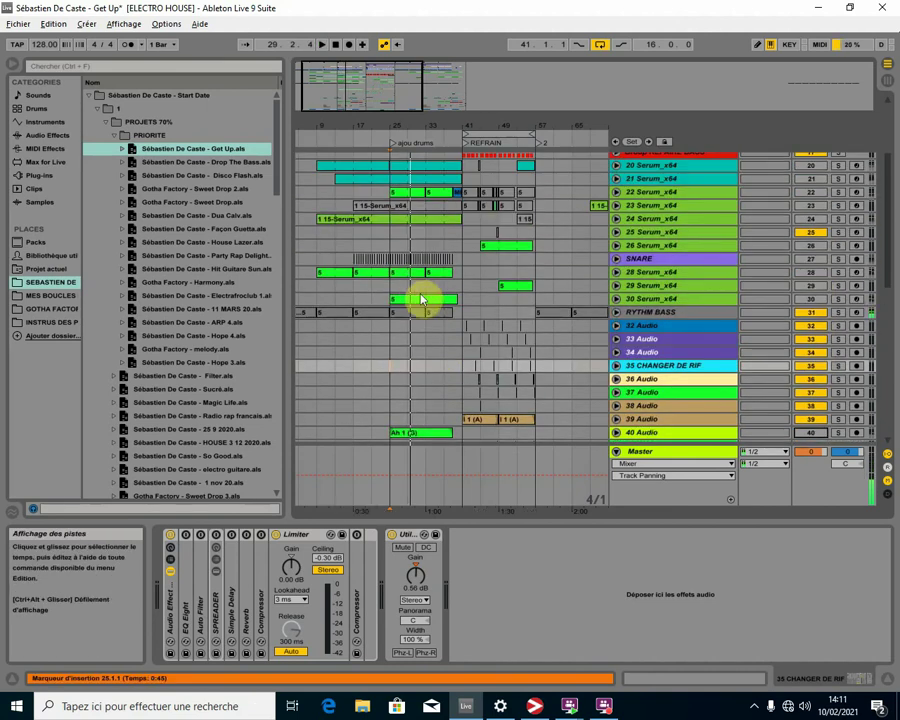
pyautogui.click(617, 312)
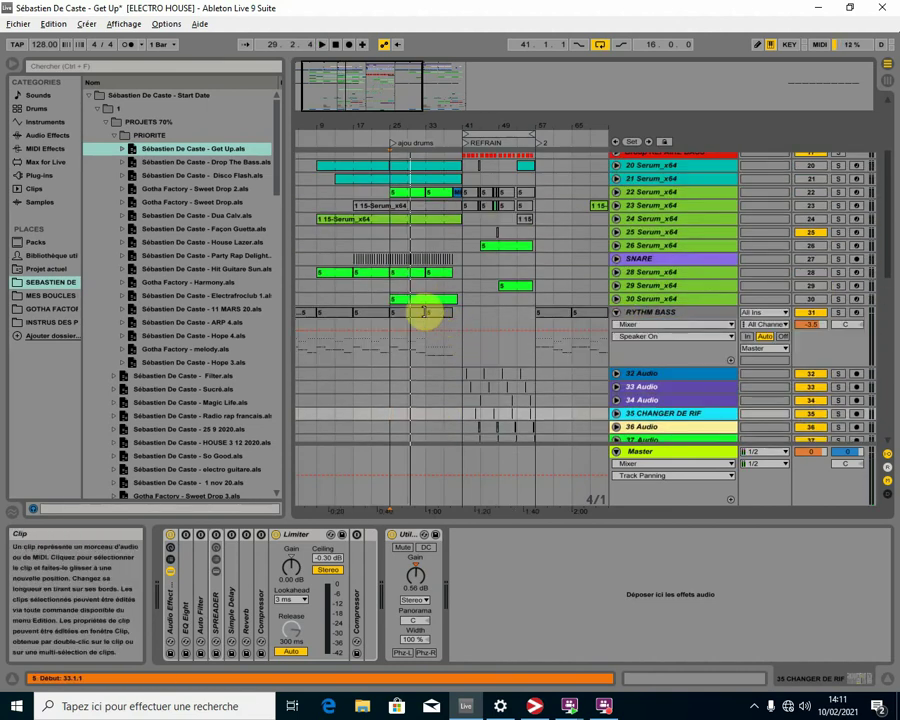
# - Solo the RYTHM BASS track and play its clip from 25.1.1
pyautogui.click(416, 312)
pyautogui.click(838, 312)
pyautogui.press('space')
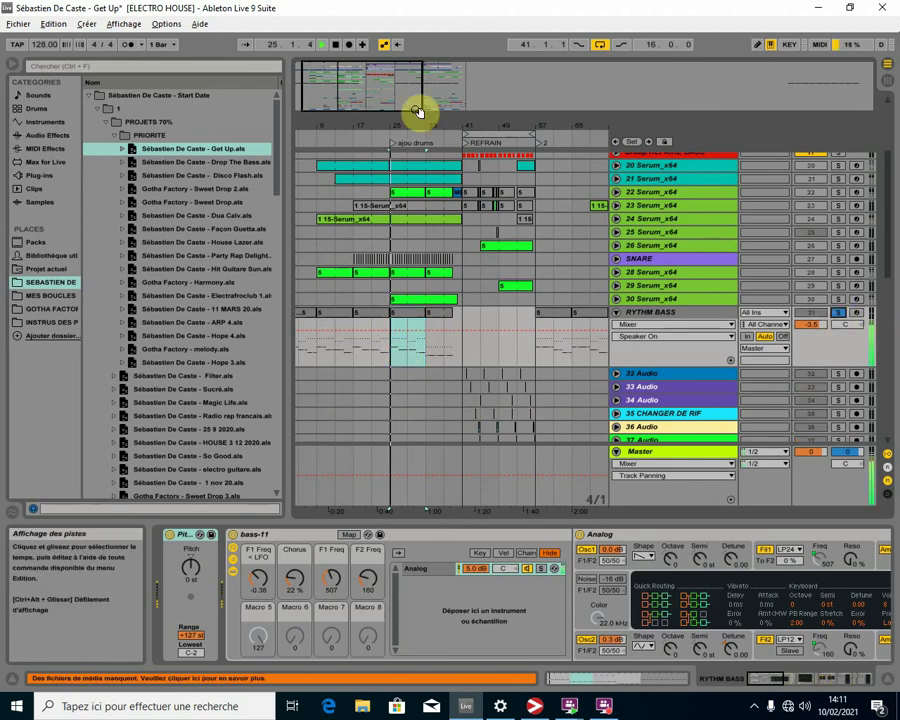
pyautogui.moveTo(422, 127); pyautogui.dragTo(424, 142)
# - Set the RYTHM BASS Reverb decay time to 1.07 s and adjust its dry/wet mix
pyautogui.click(667, 312)
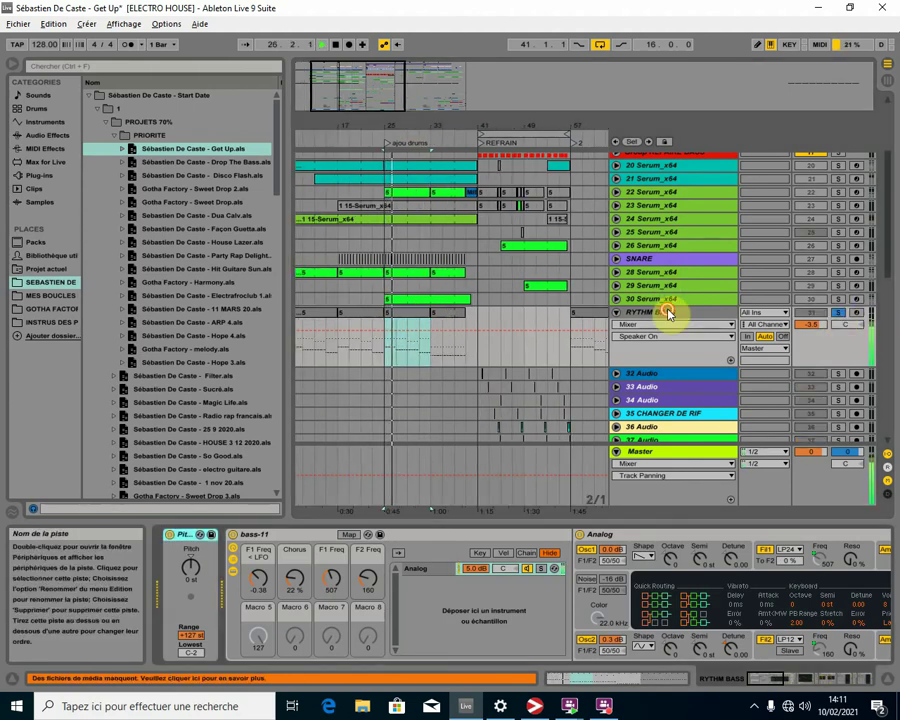
pyautogui.moveTo(753, 683); pyautogui.dragTo(823, 679)
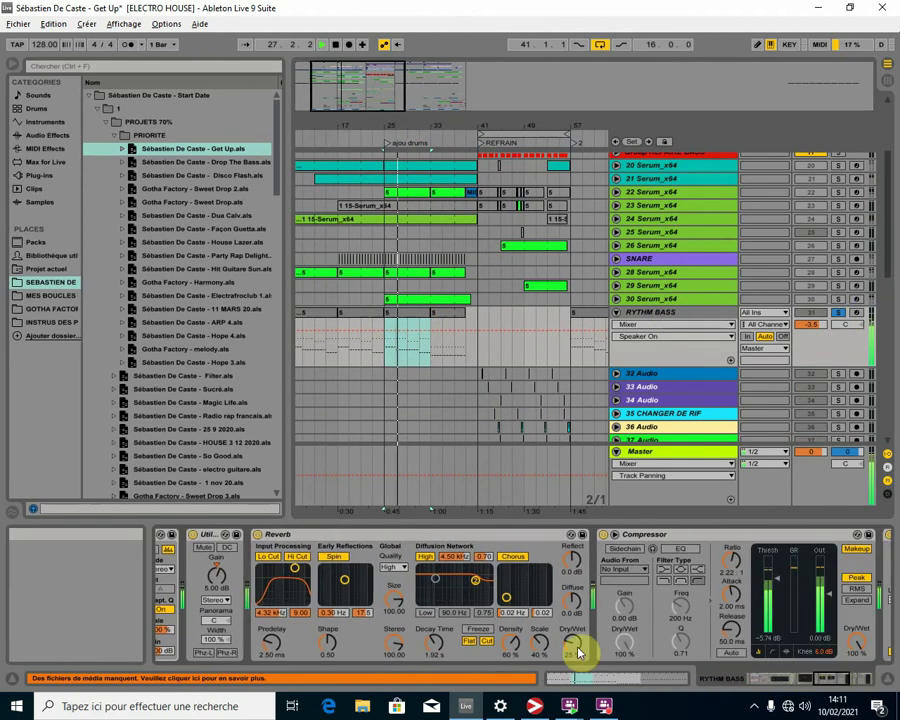
pyautogui.click(434, 643)
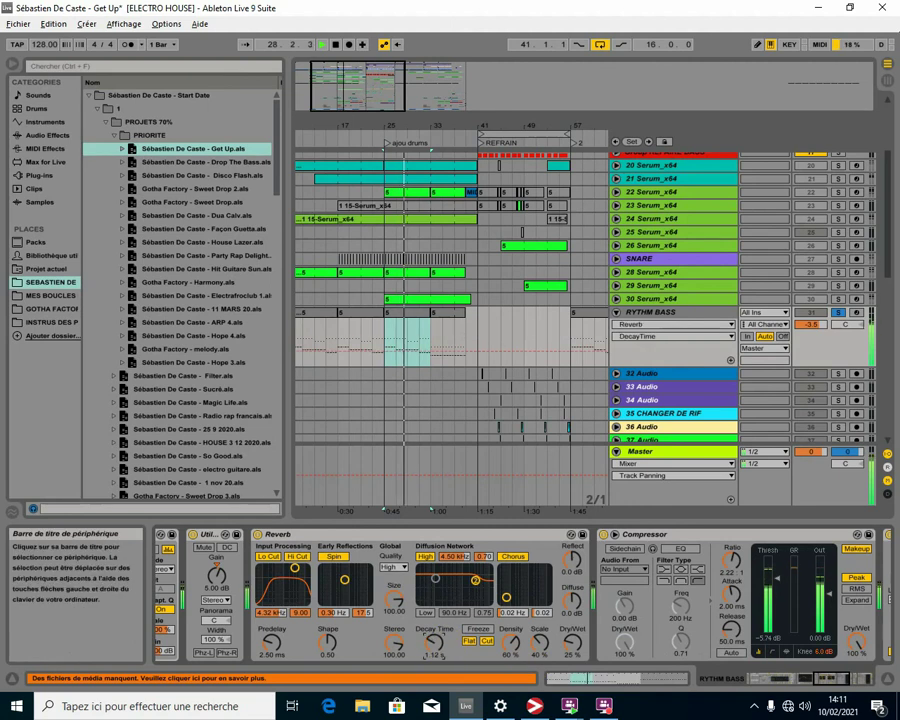
pyautogui.click(567, 650)
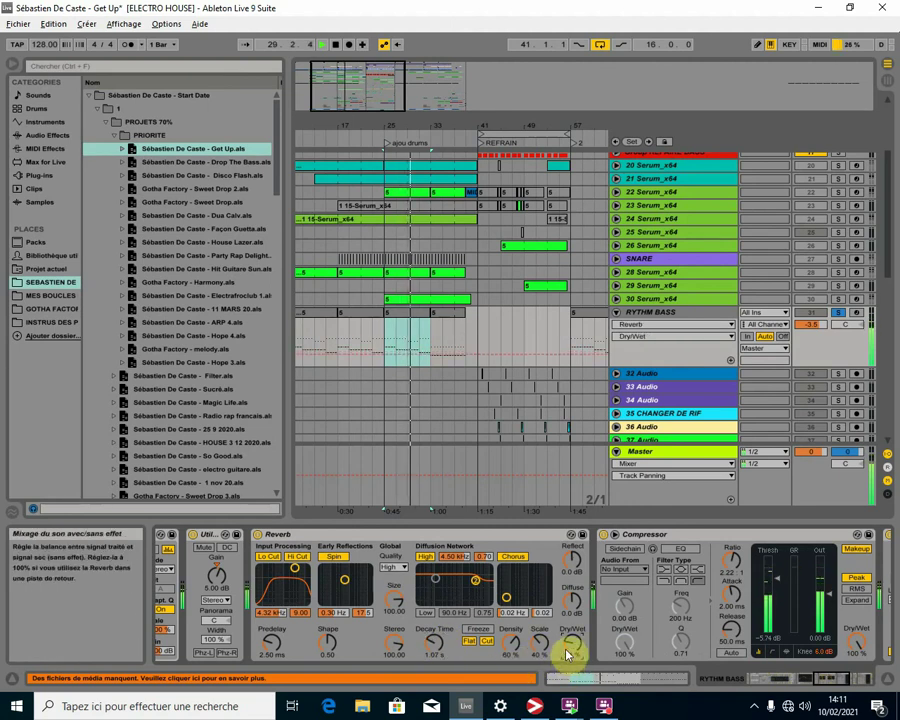
# - Open the RYTHM BASS clip at 25.1.1 and lower its notes in bars 5 to 6 to F#0
pyautogui.click(394, 318)
pyautogui.doubleClick(395, 313)
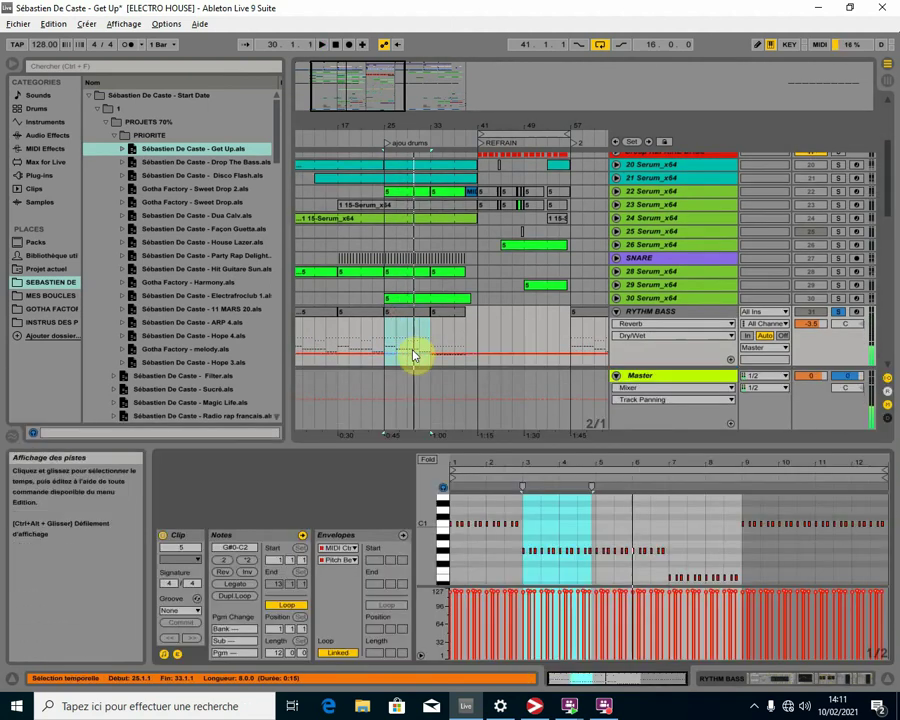
pyautogui.doubleClick(408, 314)
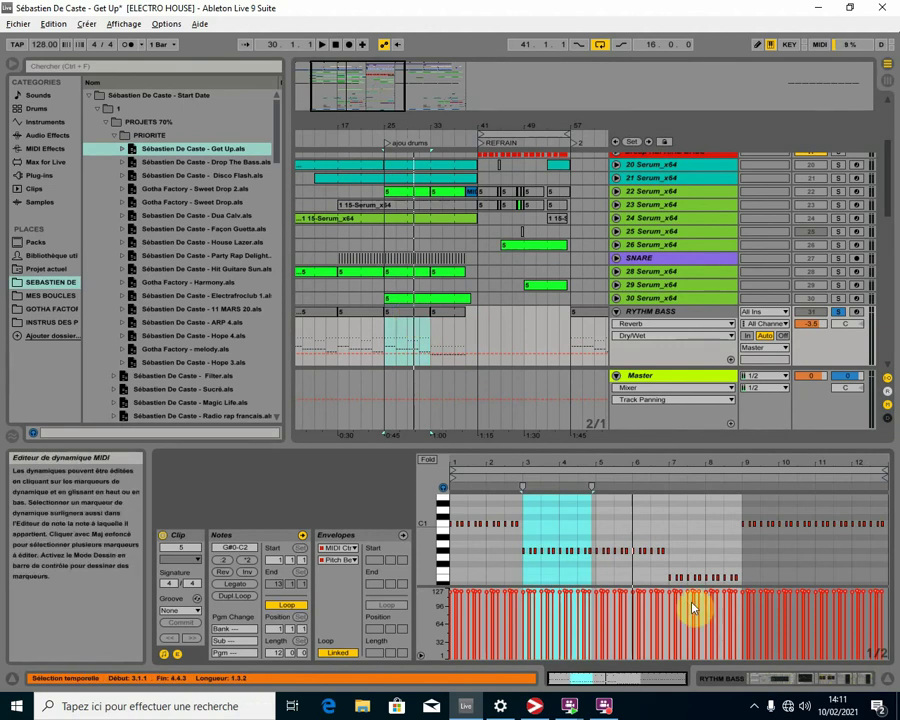
pyautogui.press('space')
pyautogui.moveTo(683, 547); pyautogui.dragTo(598, 538)
pyautogui.press('Down')
pyautogui.press('Down')
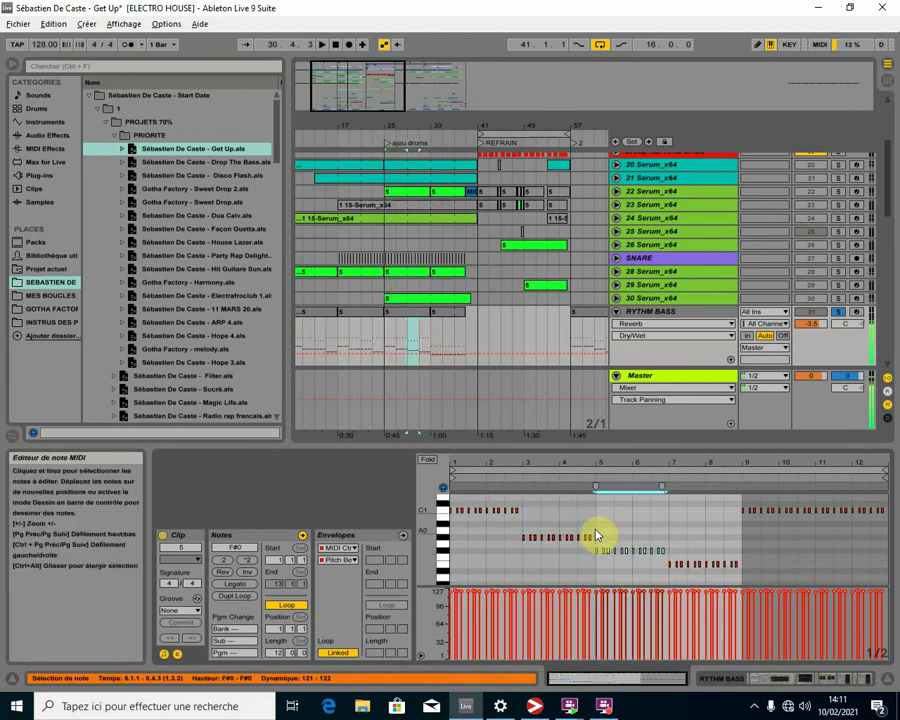
# - Play back the bass phrase and lower the notes in clip bars 5 to 6 to F0
pyautogui.press('space')
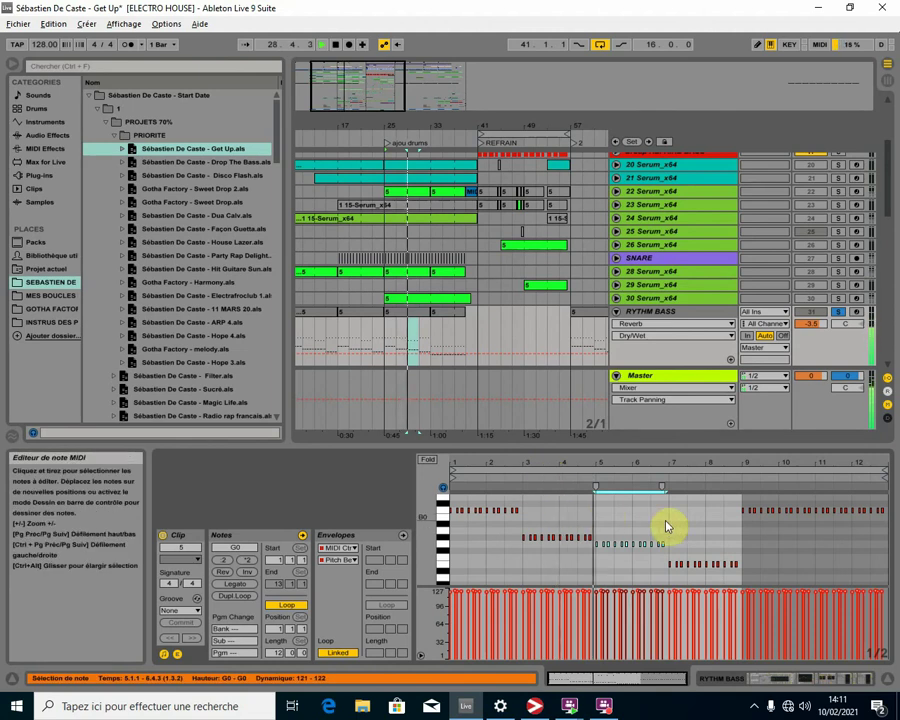
pyautogui.press('space')
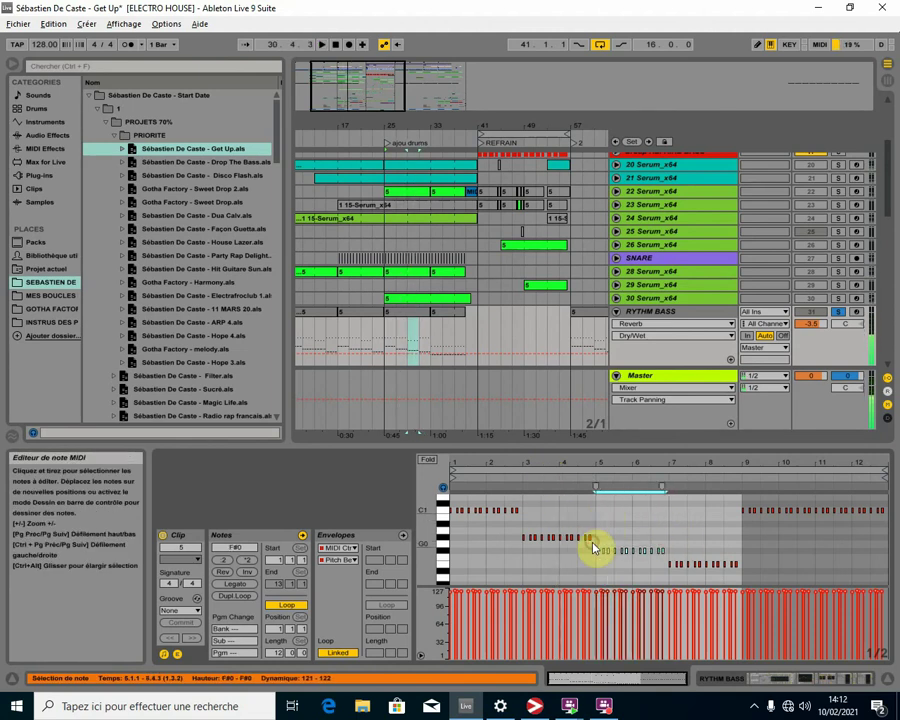
pyautogui.press('Down')
pyautogui.press('Down')
pyautogui.click(585, 481)
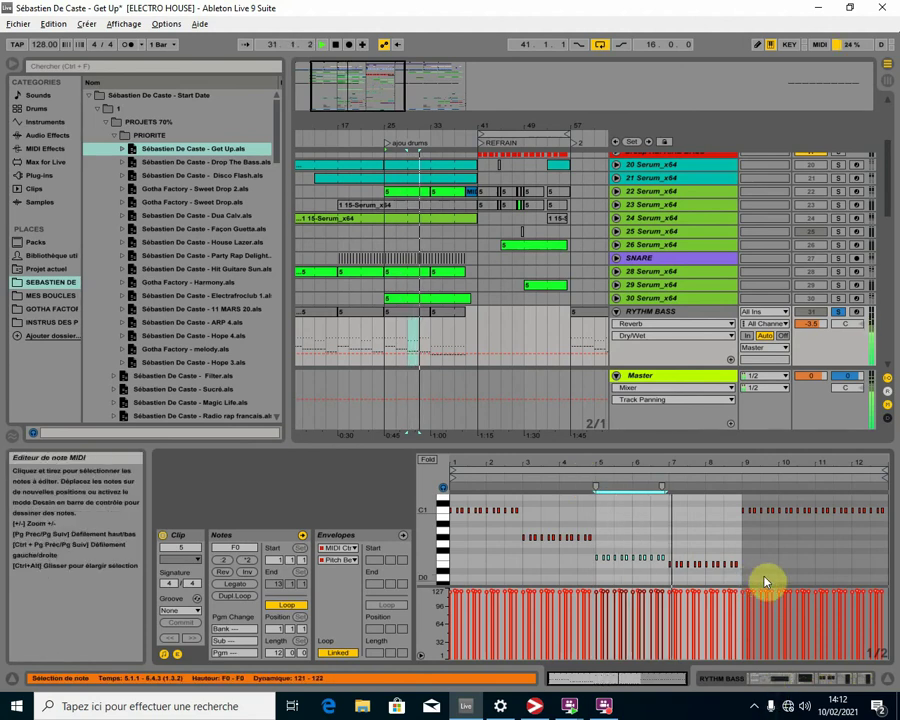
# - Raise the notes in clip bars 7 to 8 to G0 and play the phrase from the clip's start
pyautogui.moveTo(757, 577); pyautogui.dragTo(666, 562)
pyautogui.press('space')
pyautogui.press('Up')
pyautogui.press('Up')
pyautogui.press('Up')
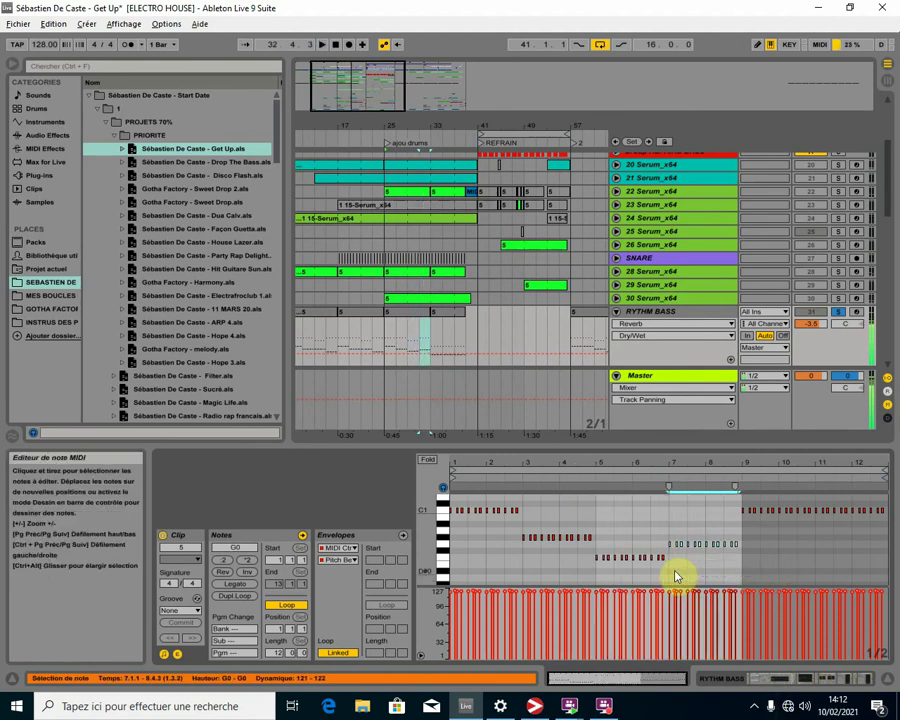
pyautogui.click(502, 481)
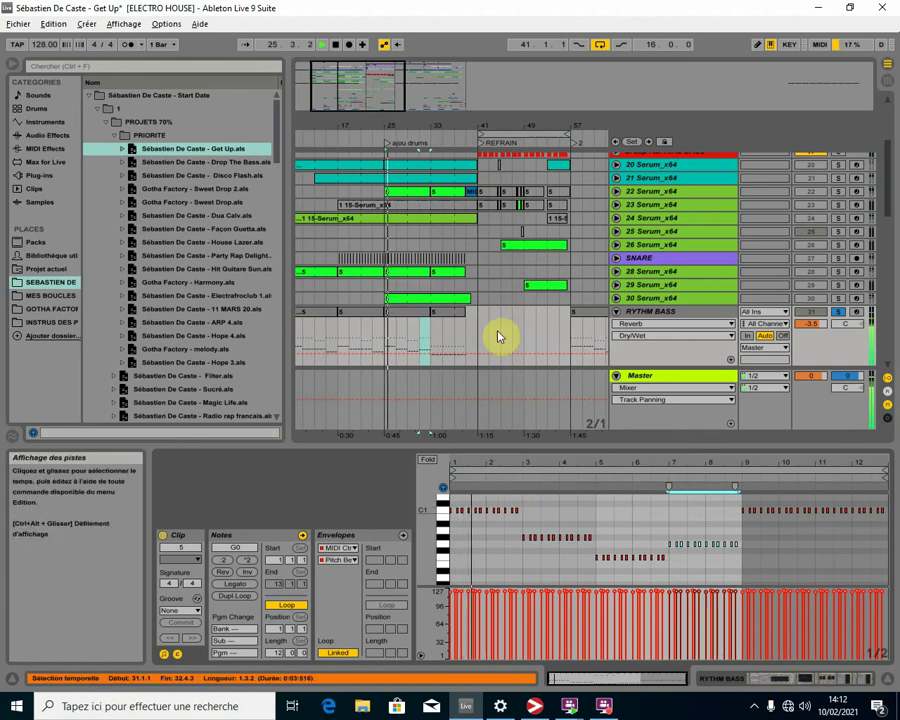
pyautogui.moveTo(386, 126); pyautogui.dragTo(436, 117)
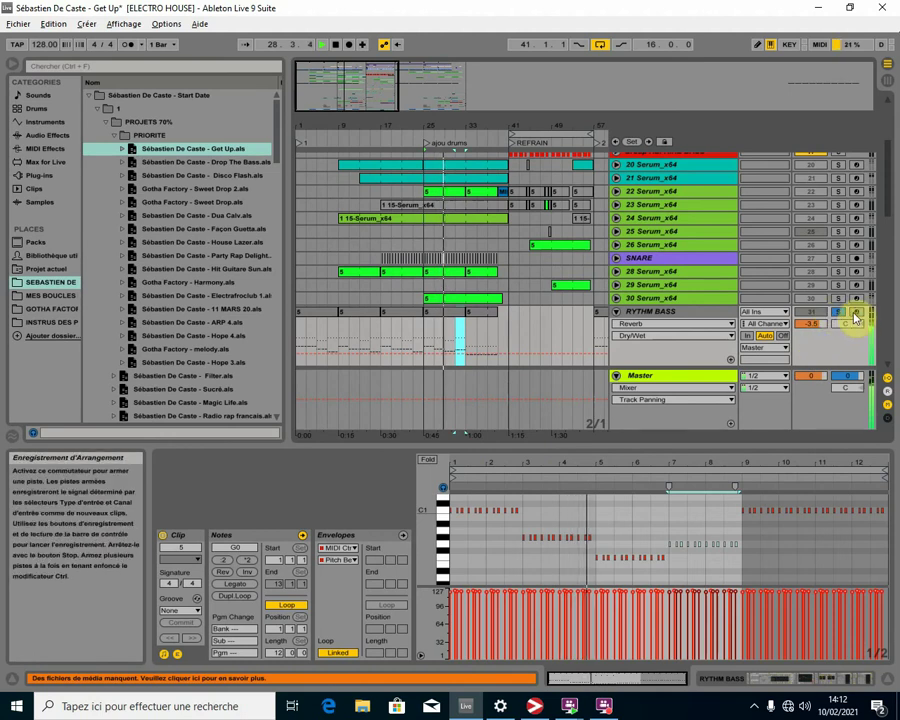
# - Try the notes in clip bars 5 to 6 at E0 and return them to F0
pyautogui.click(679, 543)
pyautogui.click(623, 568)
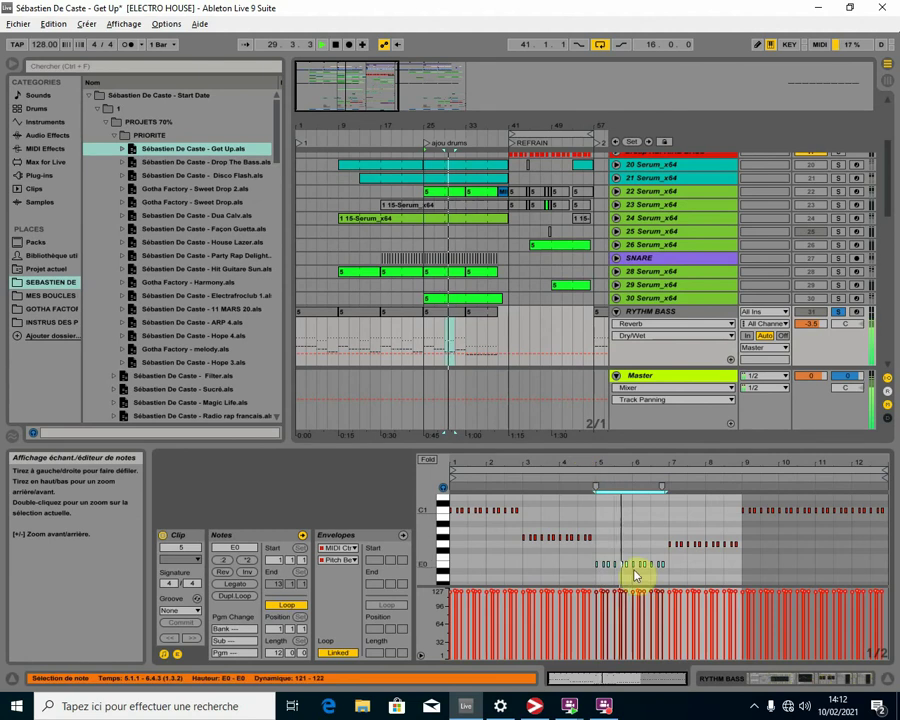
pyautogui.press('Up')
pyautogui.click(839, 314)
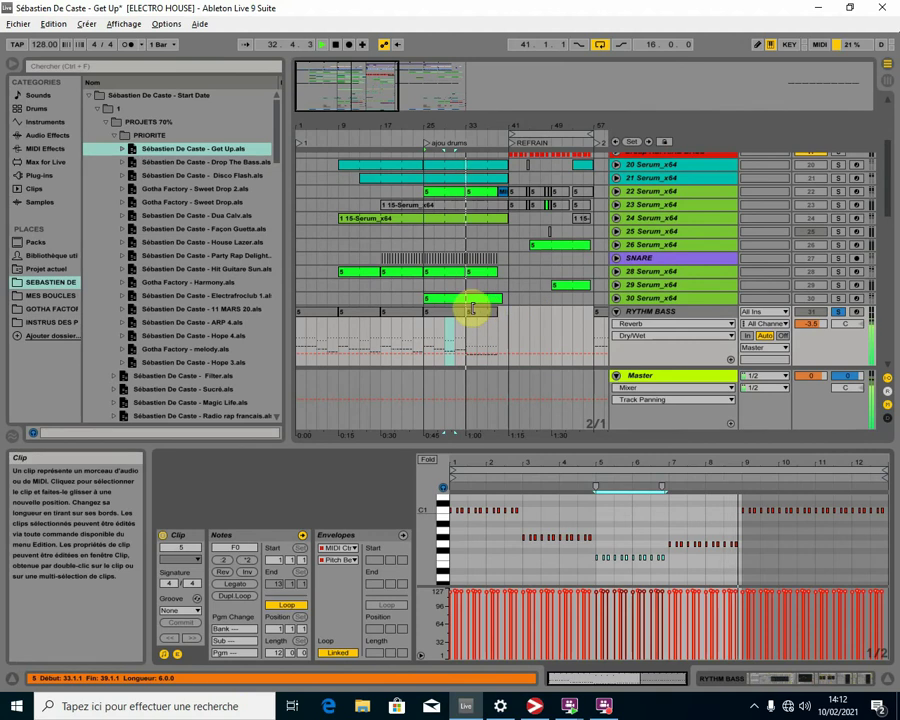
# - Extend the edited RYTHM BASS clip to 39.1.1 and duplicate its last two bars up to 41.1.1
pyautogui.moveTo(428, 320); pyautogui.dragTo(500, 310)
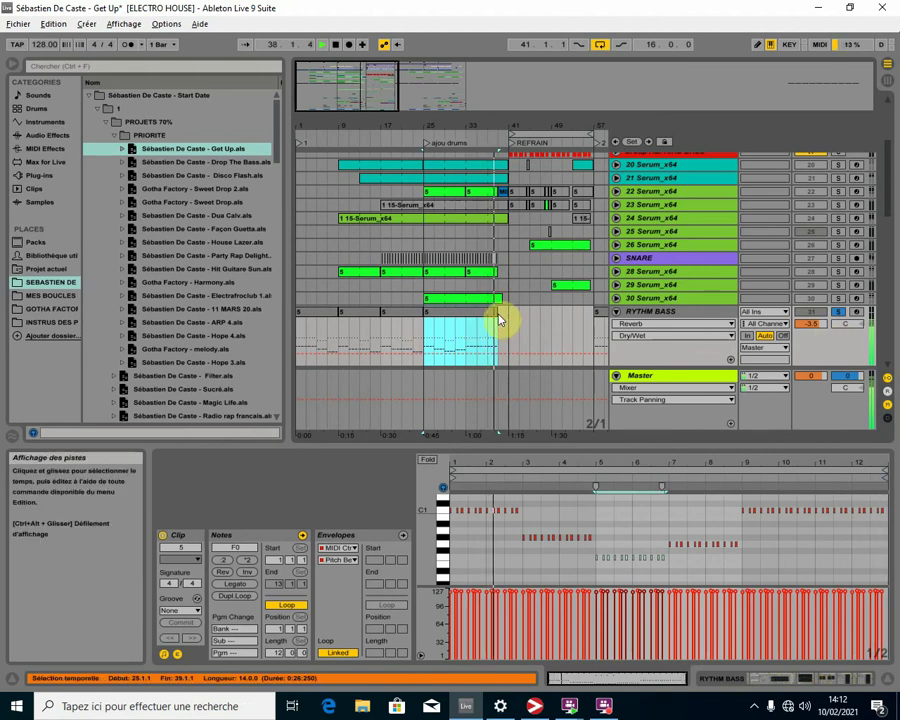
pyautogui.click(496, 331)
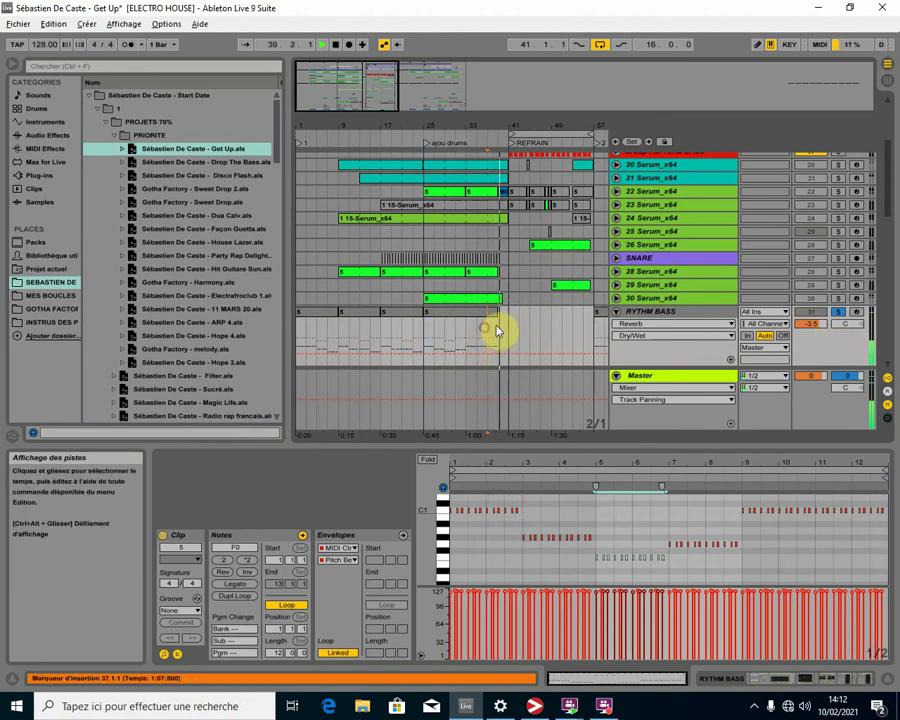
pyautogui.hotkey('ctrl', 'd')
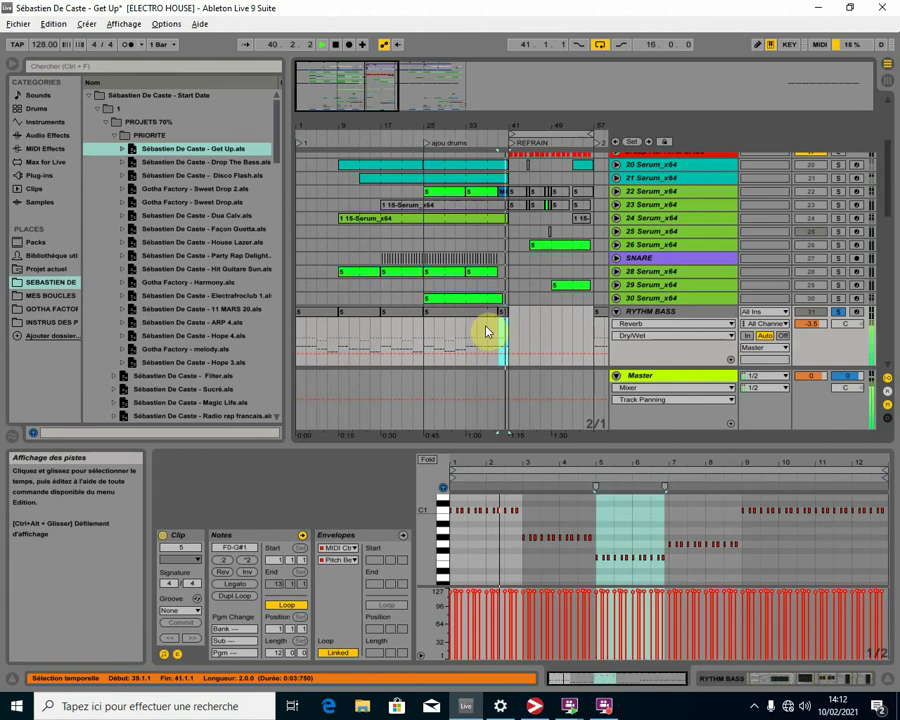
# - Trim the end of the duplicated bass clip to 40.3.1 and play the full mix from 33.1.1 with RYTHM BASS unsoloed
pyautogui.moveTo(512, 124); pyautogui.dragTo(508, 131)
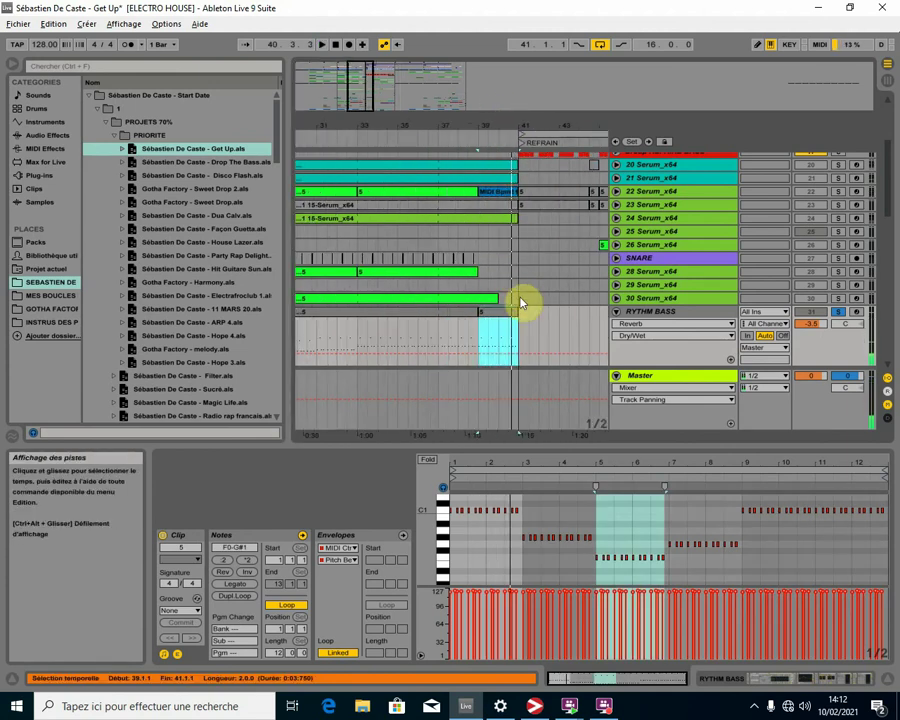
pyautogui.moveTo(517, 311); pyautogui.dragTo(508, 311)
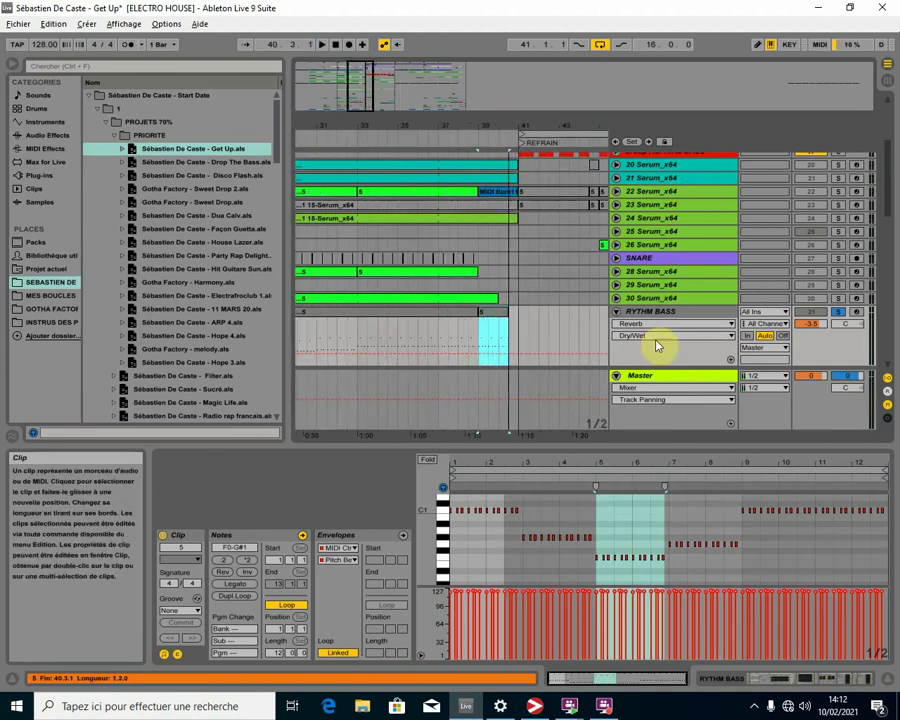
pyautogui.click(839, 312)
pyautogui.click(360, 335)
pyautogui.press('space')
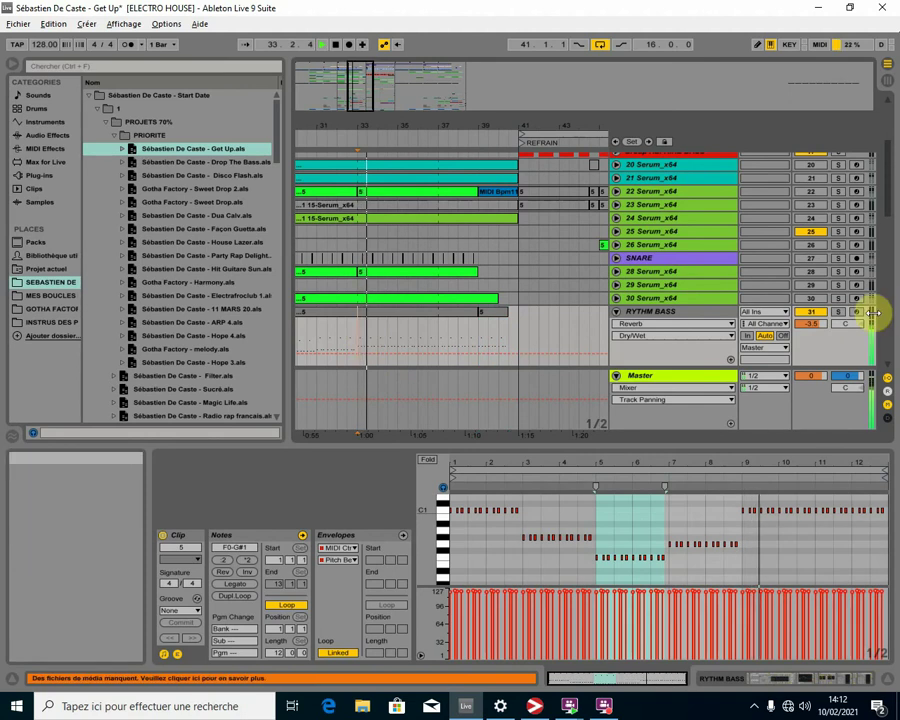
# - Extend the second KSHMR Long Sweep Up 03 clip on the RISER track to end at 41.1.1
pyautogui.scroll(-6, 466, 292)
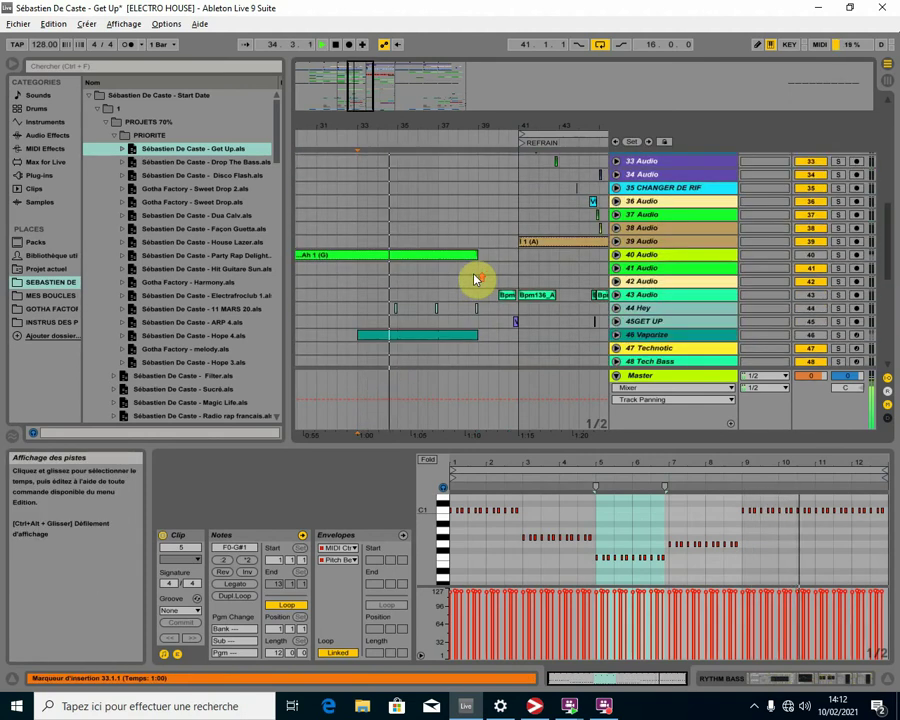
pyautogui.scroll(4, 471, 277)
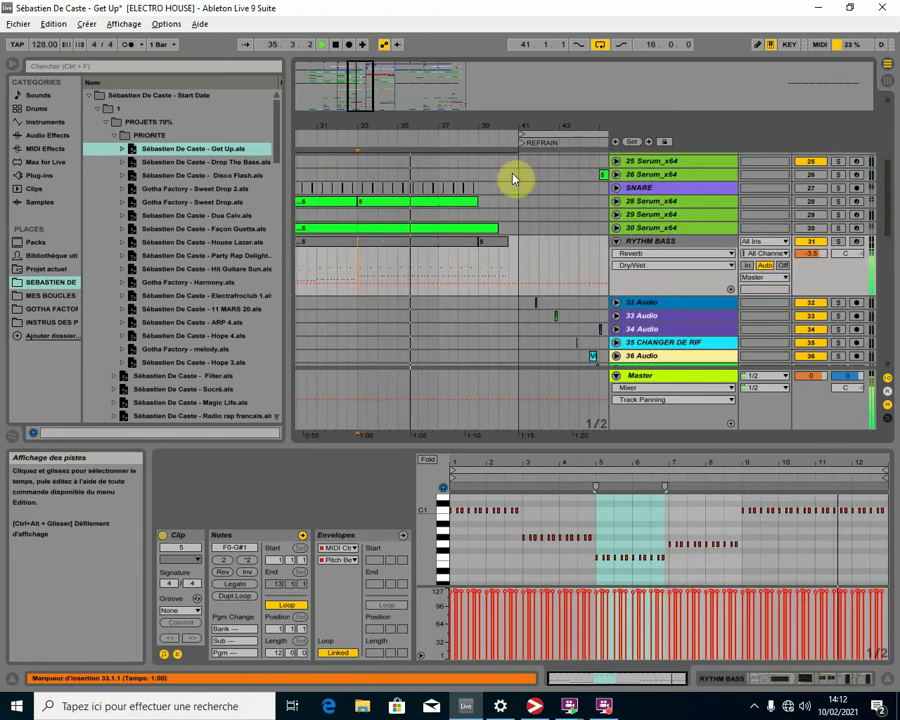
pyautogui.scroll(3, 458, 267)
pyautogui.scroll(-4, 456, 250)
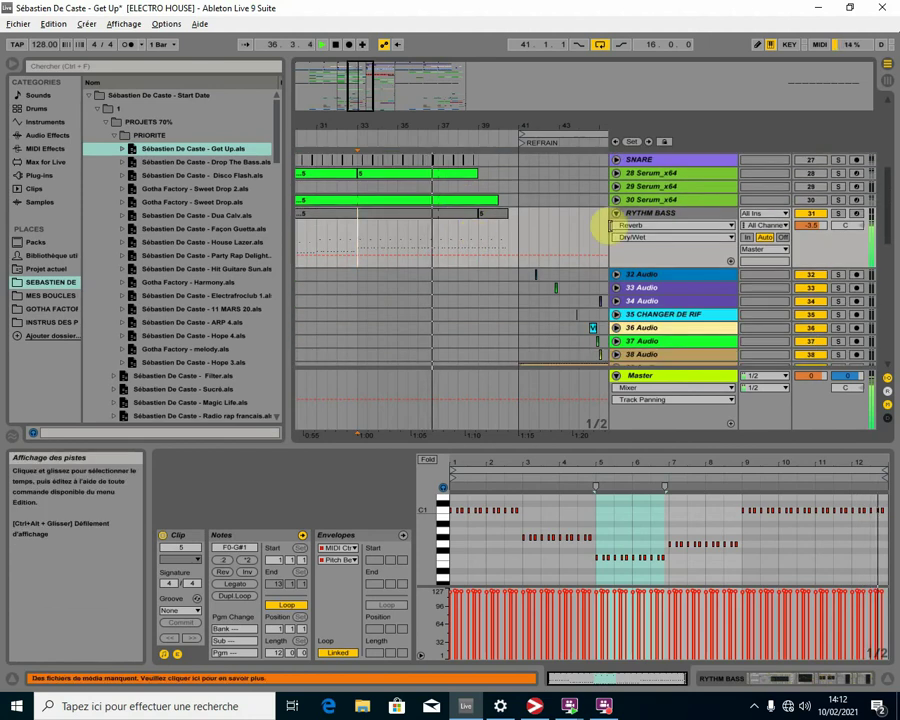
pyautogui.scroll(-12, 448, 258)
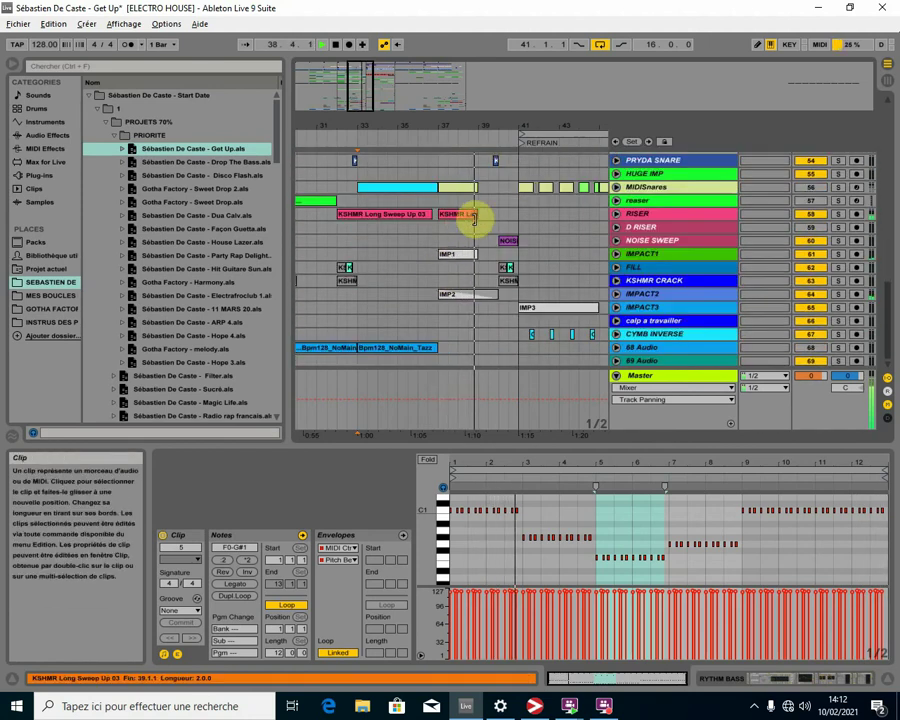
pyautogui.moveTo(477, 214); pyautogui.dragTo(515, 216)
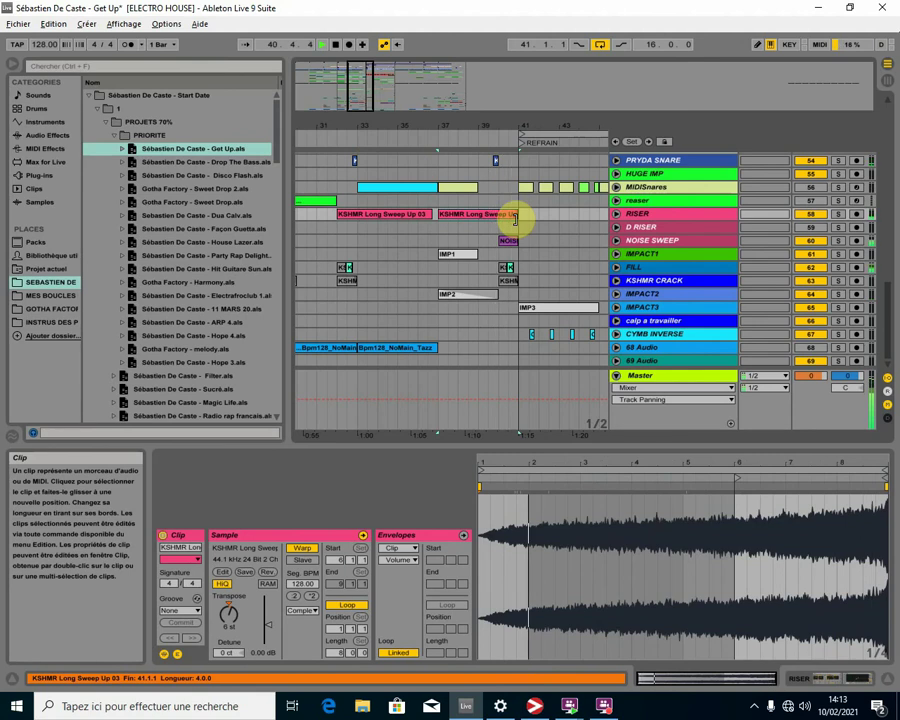
# - Display the notes of the refrain clip on the 26 Serum_x64 track and activate the track
pyautogui.moveTo(535, 125); pyautogui.dragTo(458, 78)
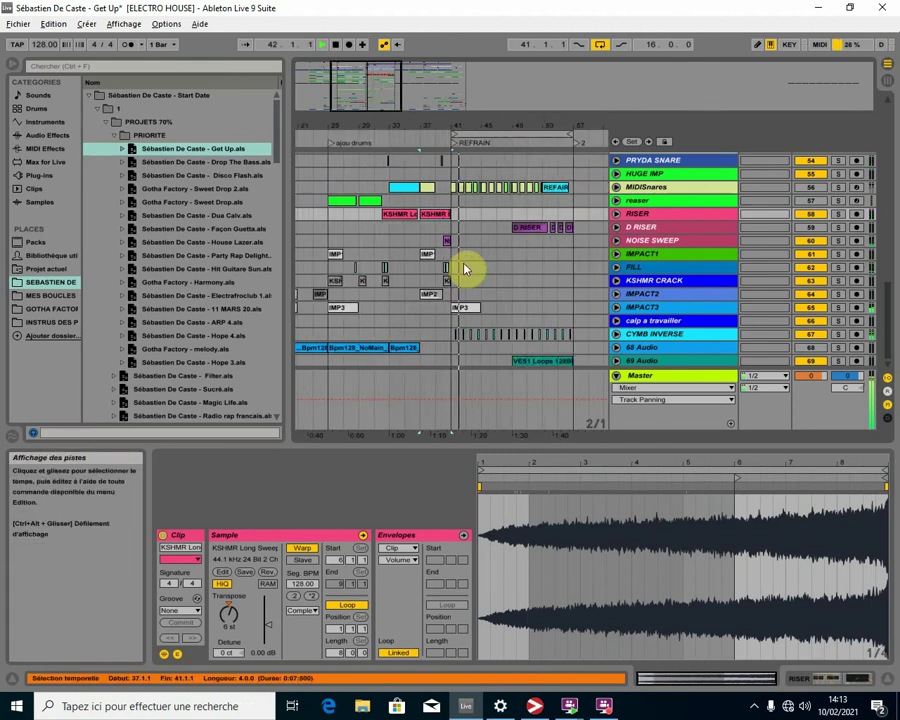
pyautogui.scroll(3, 446, 243)
pyautogui.scroll(-3, 472, 235)
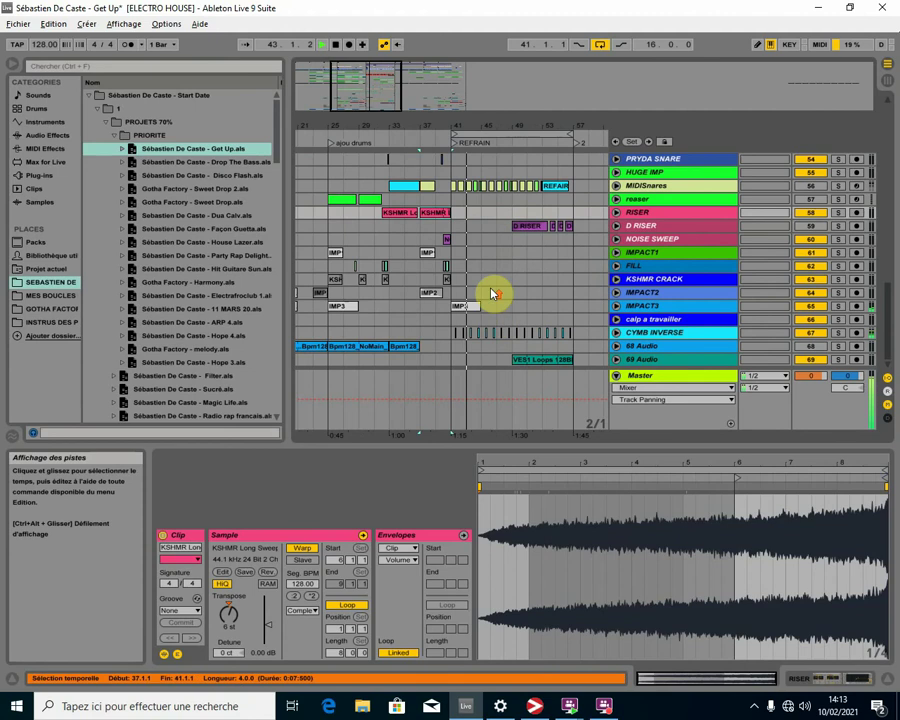
pyautogui.scroll(10, 490, 290)
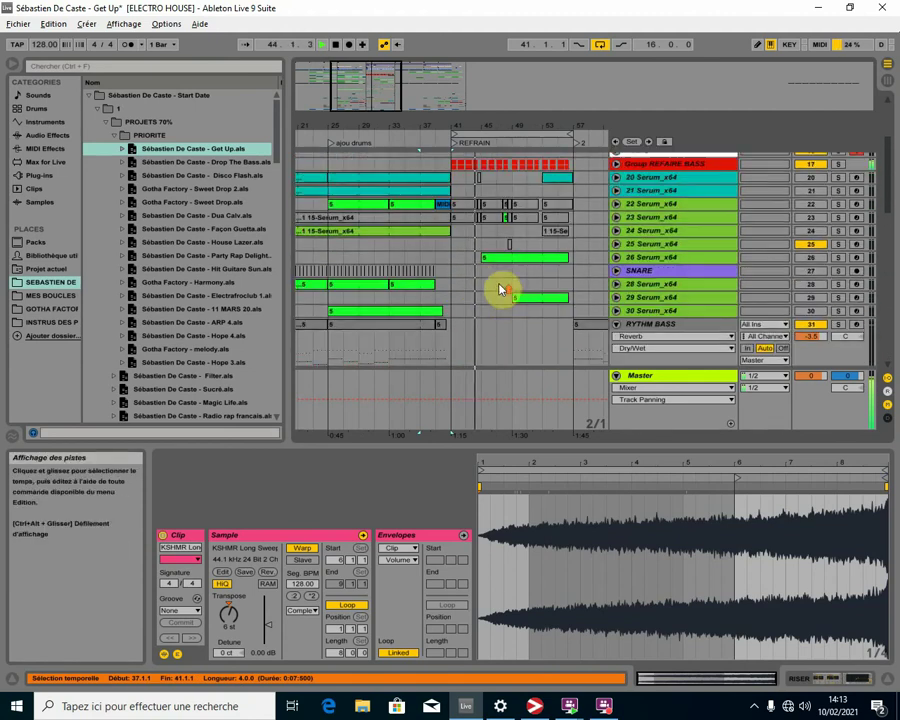
pyautogui.scroll(1, 500, 288)
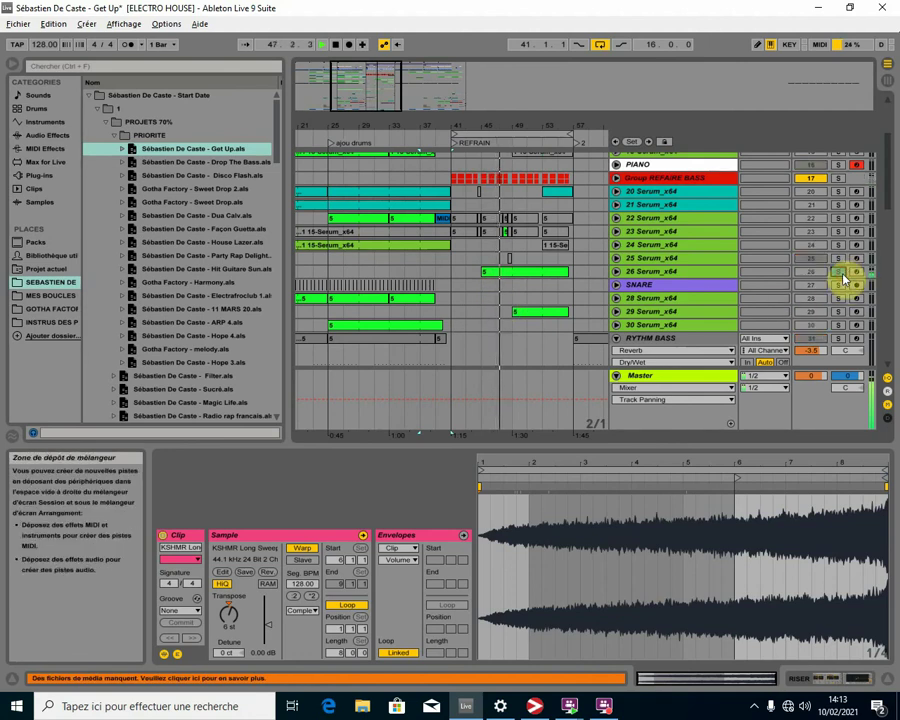
pyautogui.click(658, 270)
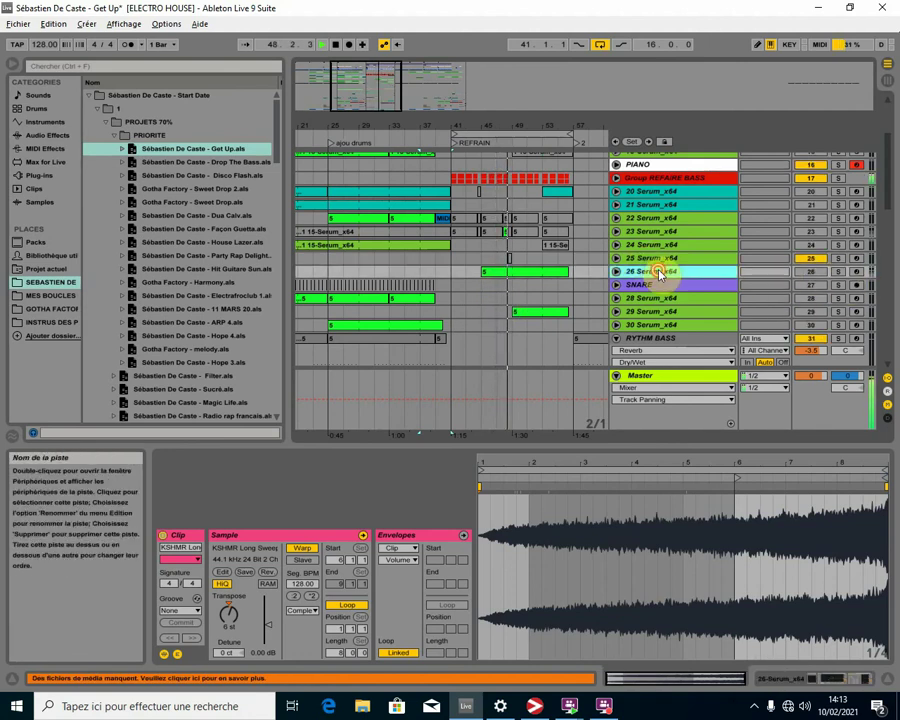
pyautogui.click(511, 277)
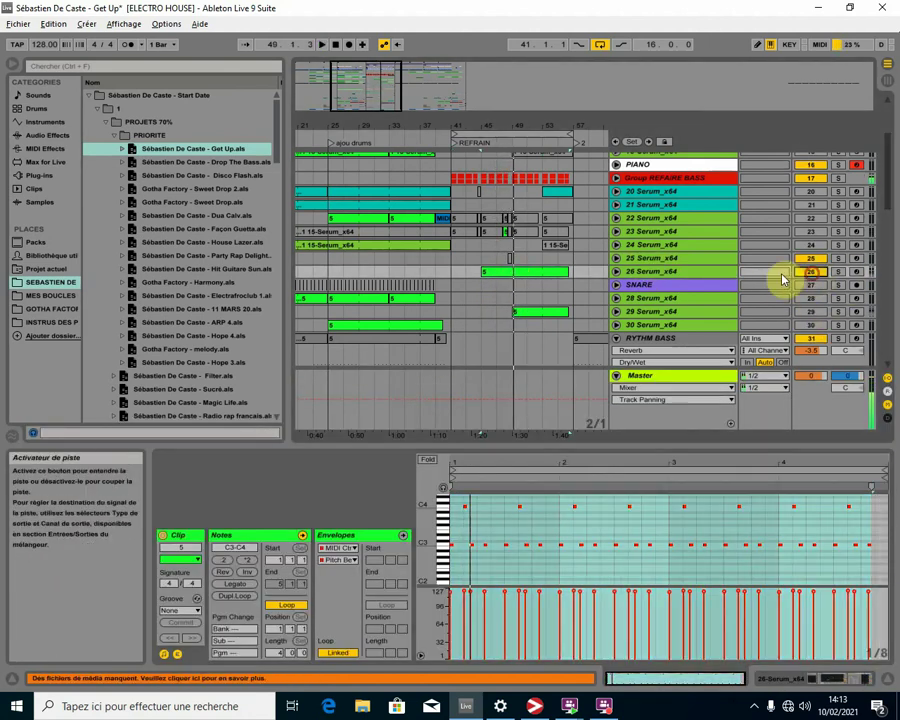
# - Open the Serum synthesizer window of the 26 Serum_x64 track and move it clear for editing
pyautogui.click(650, 275)
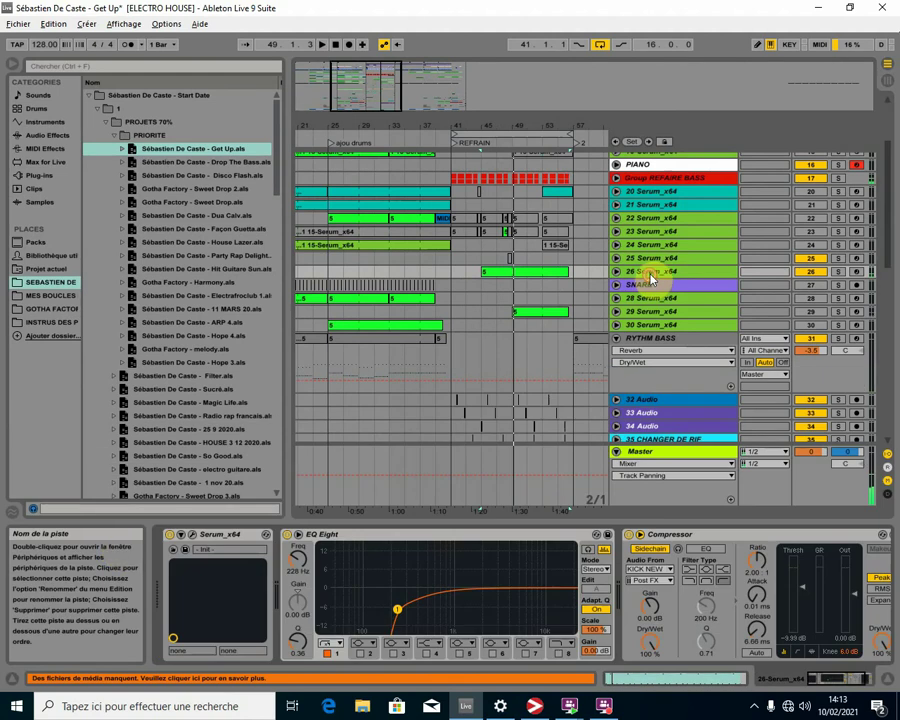
pyautogui.click(186, 534)
pyautogui.moveTo(504, 161); pyautogui.dragTo(349, 97)
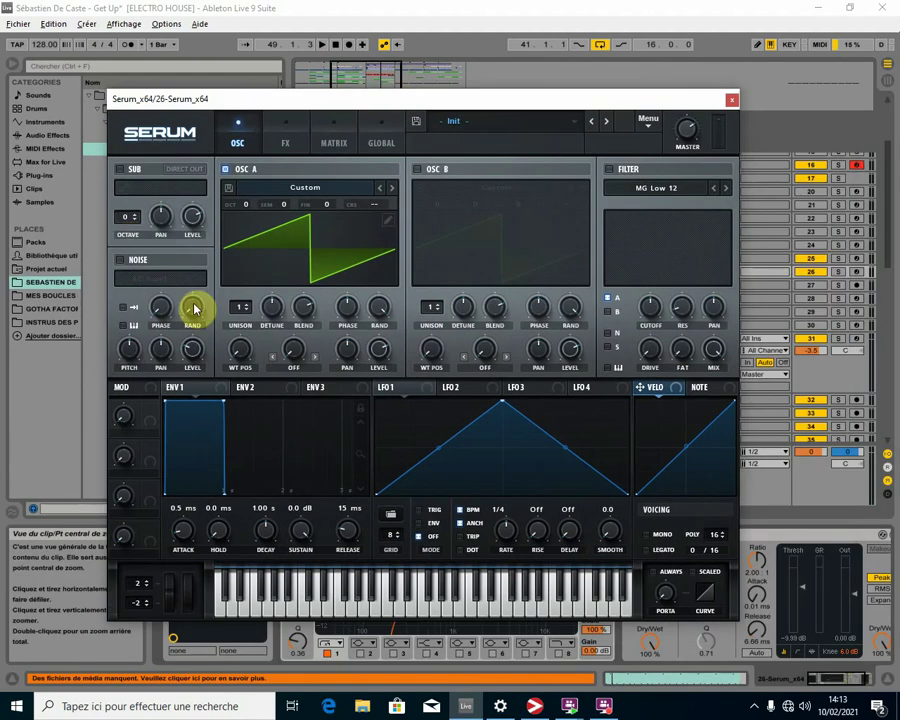
# - Load the LD_22 preset from the User-EDM Master bank in Serum
pyautogui.click(445, 124)
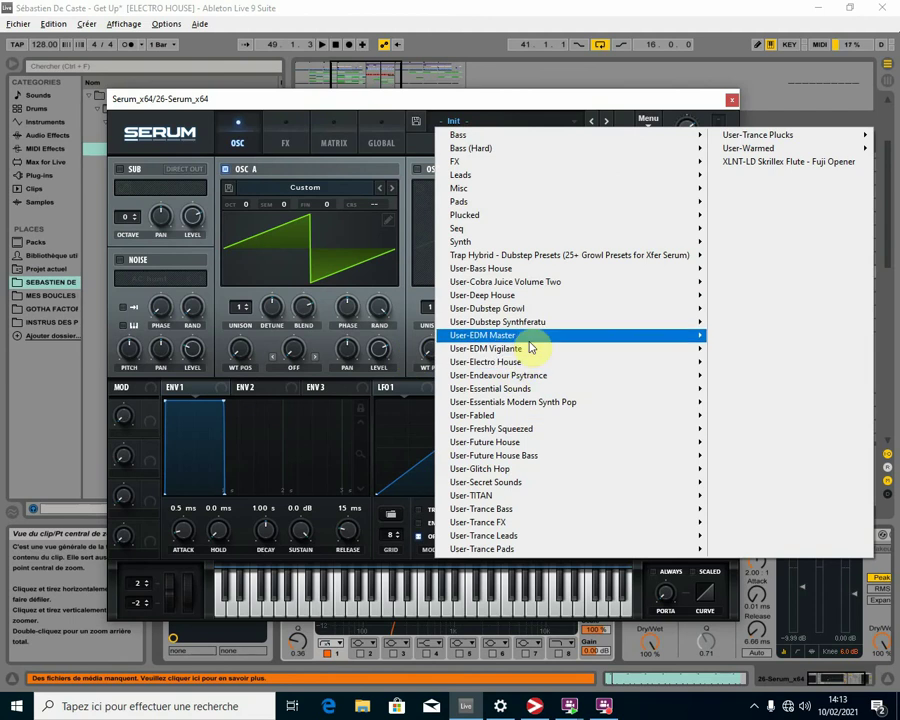
pyautogui.moveTo(510, 456)
pyautogui.moveTo(456, 334)
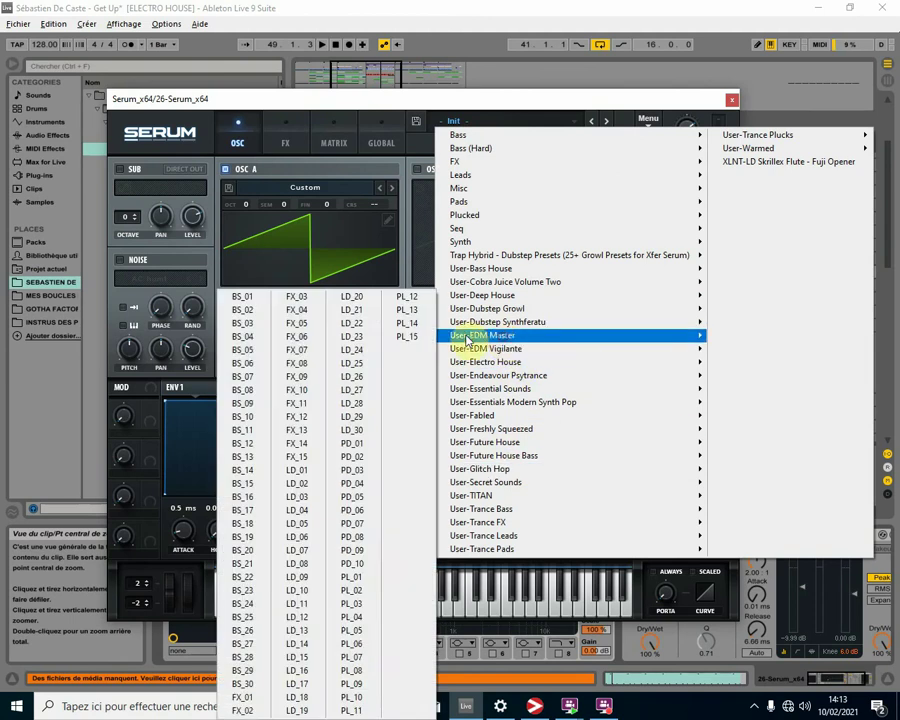
pyautogui.click(351, 322)
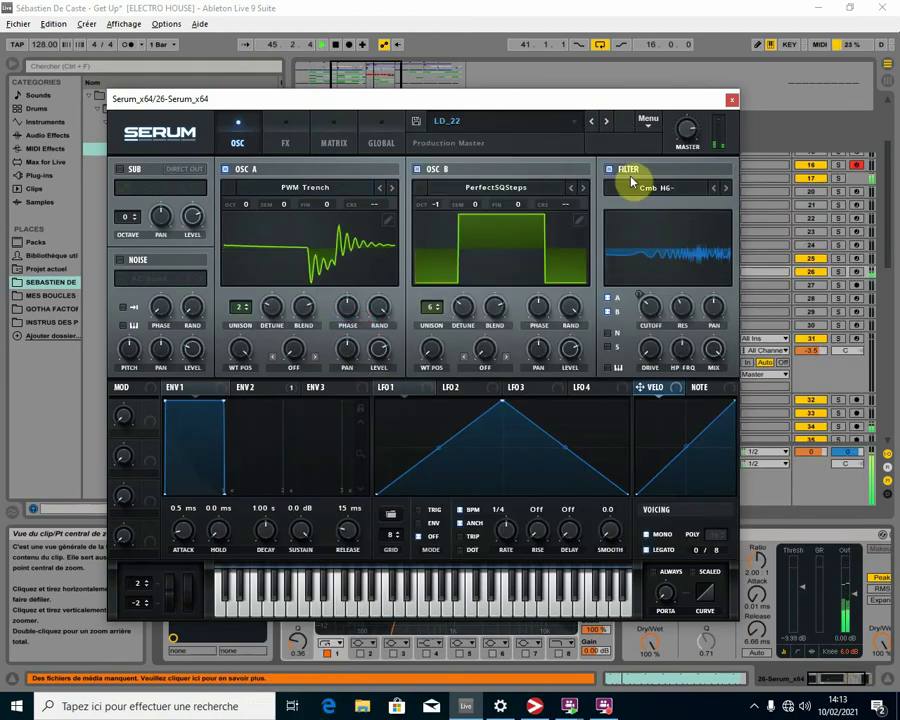
# - Display Serum's effects page and turn off the Delay effect
pyautogui.moveTo(513, 105); pyautogui.dragTo(585, 207)
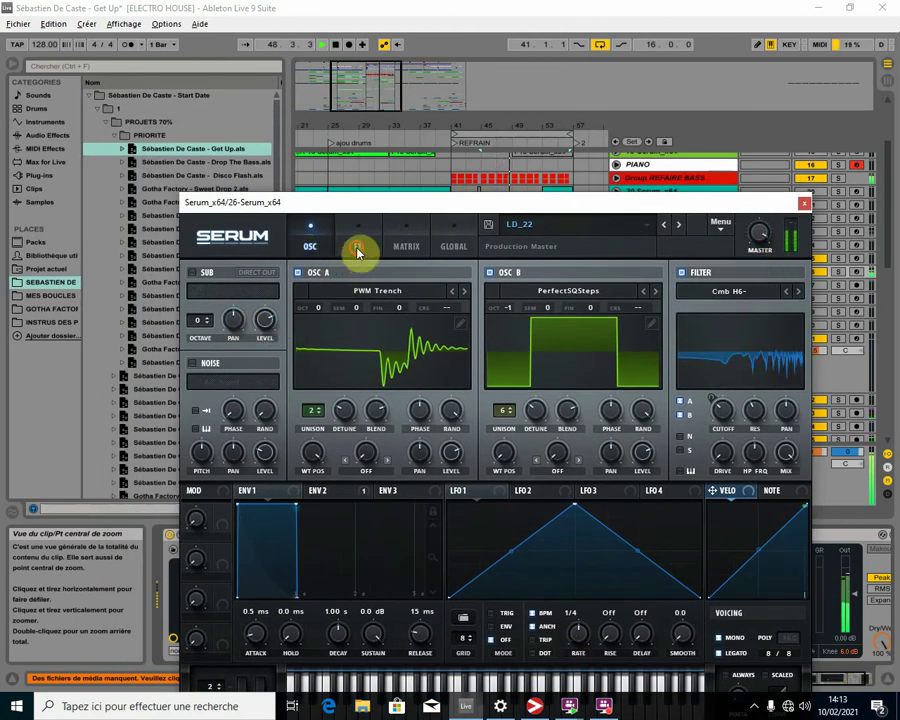
pyautogui.click(358, 248)
pyautogui.click(196, 403)
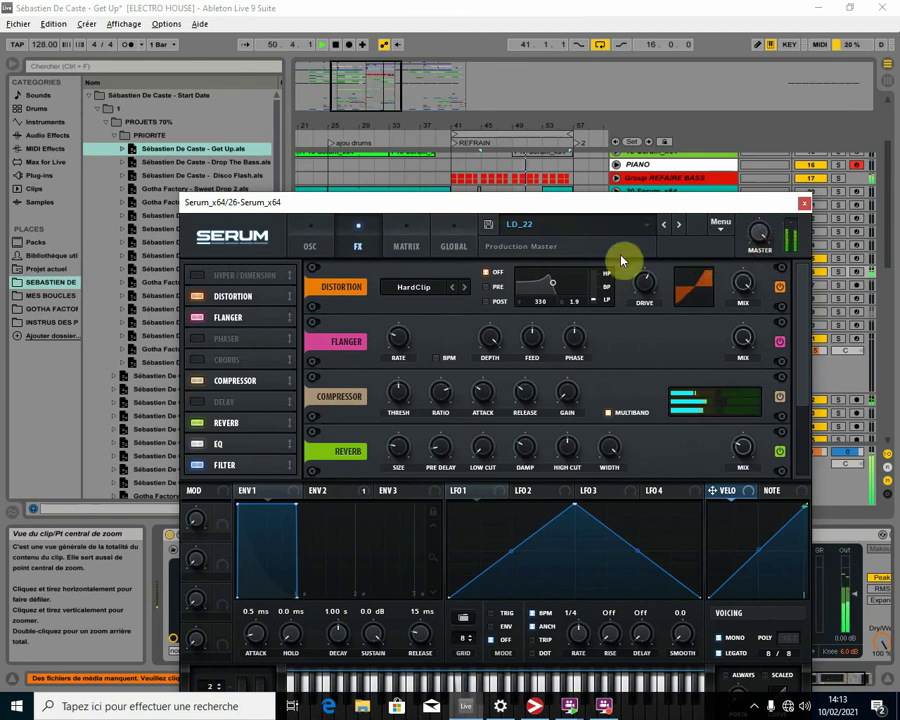
# - Unfold the 26 Serum_x64 track in the arrangement and raise its volume to -9.2 dB
pyautogui.moveTo(370, 220); pyautogui.dragTo(303, 369)
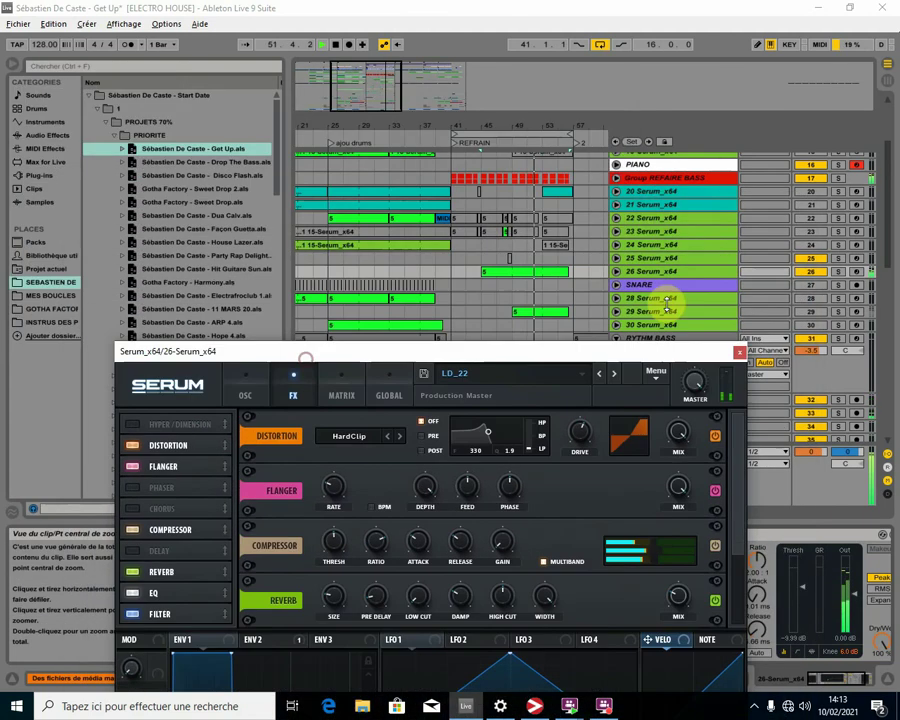
pyautogui.click(617, 272)
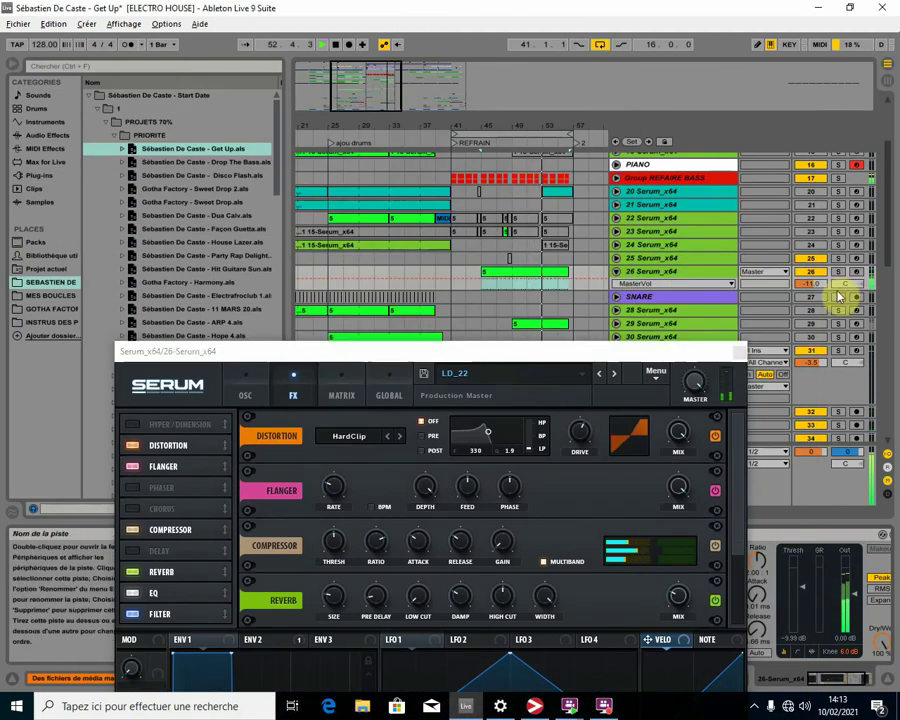
pyautogui.moveTo(811, 284); pyautogui.dragTo(811, 264)
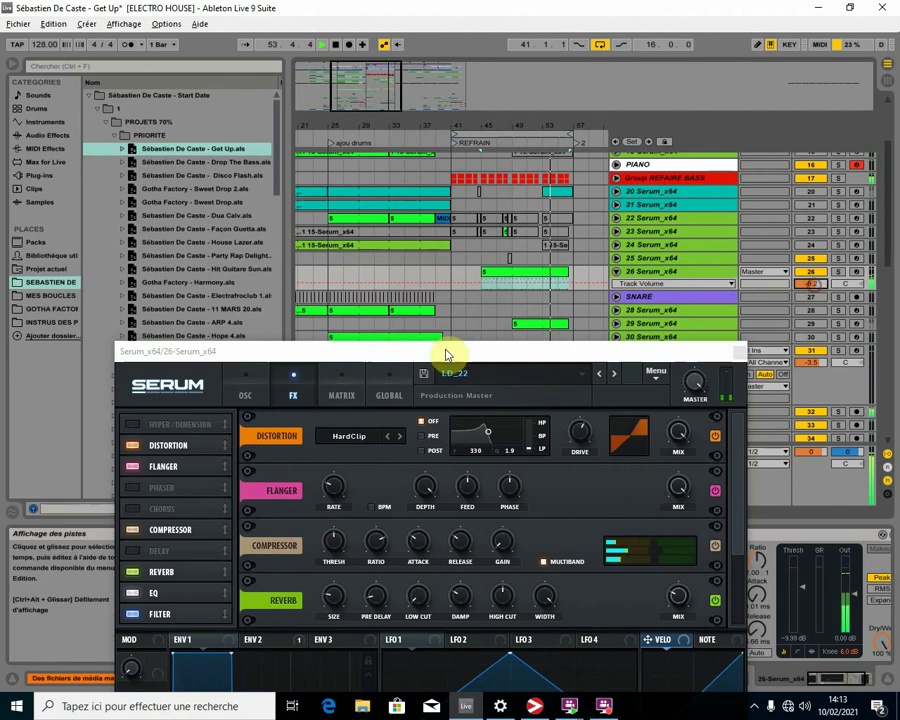
# - Set Serum's Env 1 attack to 48 ms and decay to 533 ms, and bring the 26 Serum_x64 track volume to -1.1 dB
pyautogui.moveTo(446, 356); pyautogui.dragTo(469, 161)
pyautogui.moveTo(196, 461)
pyautogui.mouseDown()
pyautogui.moveTo(221, 450)
pyautogui.moveTo(224, 463)
pyautogui.moveTo(189, 452)
pyautogui.mouseUp()
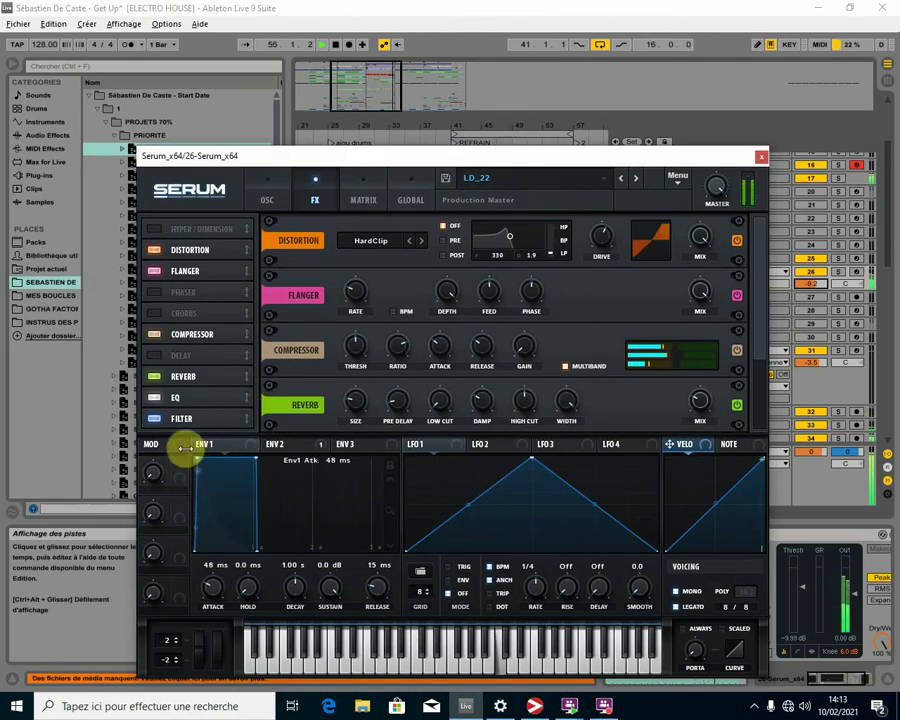
pyautogui.moveTo(807, 285); pyautogui.dragTo(807, 260)
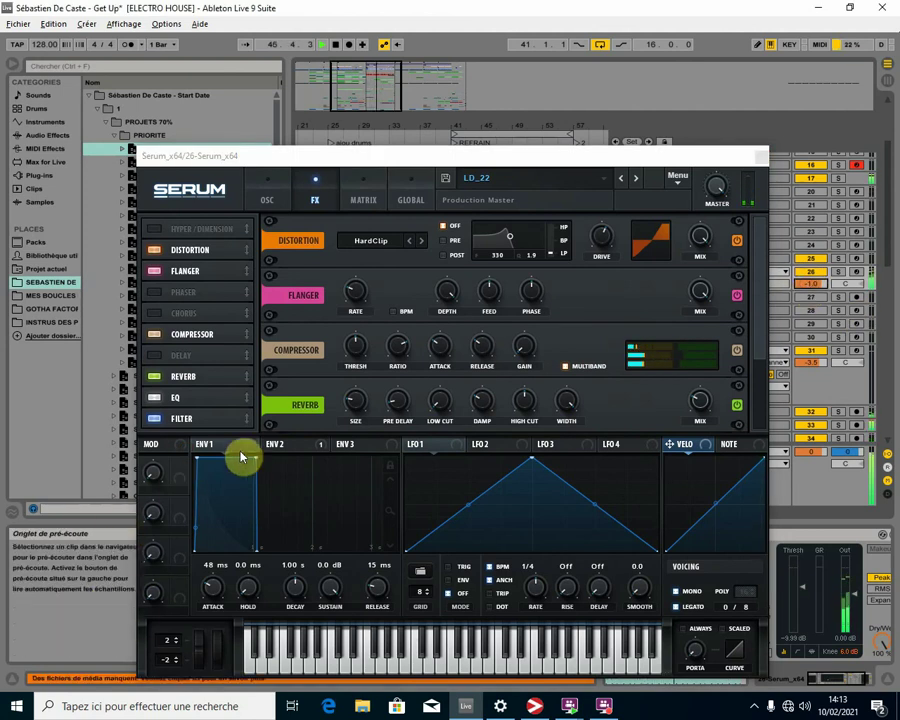
pyautogui.moveTo(256, 455); pyautogui.dragTo(236, 455)
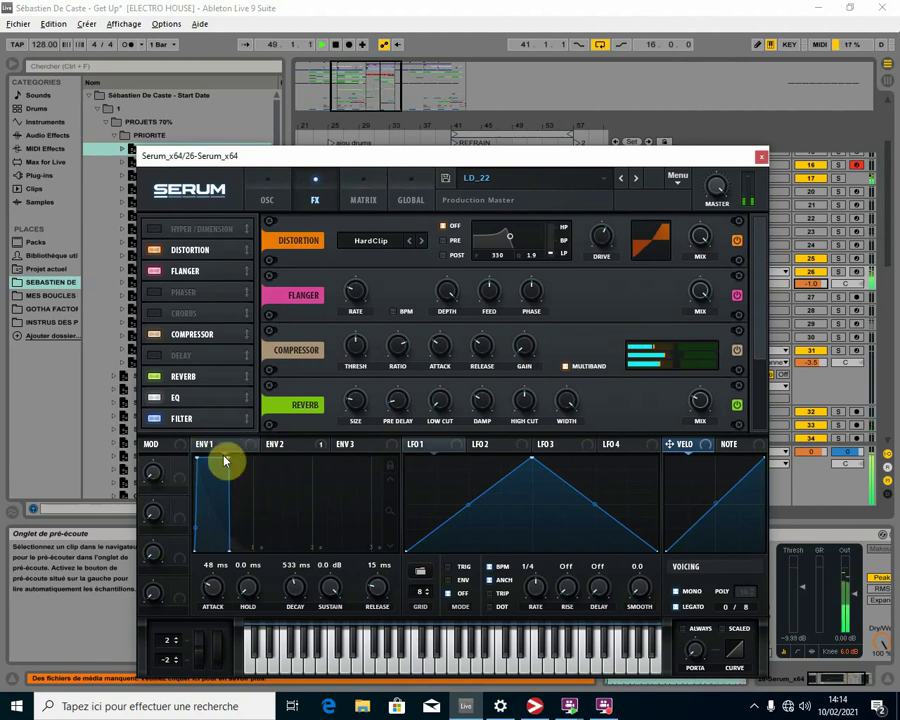
pyautogui.moveTo(502, 158); pyautogui.dragTo(538, 390)
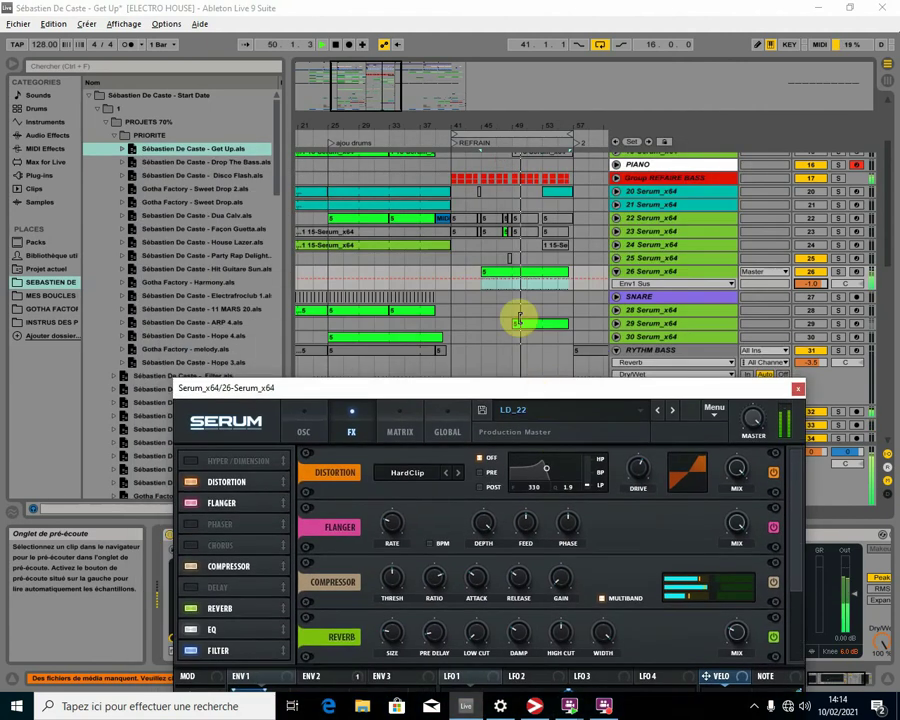
pyautogui.click(810, 277)
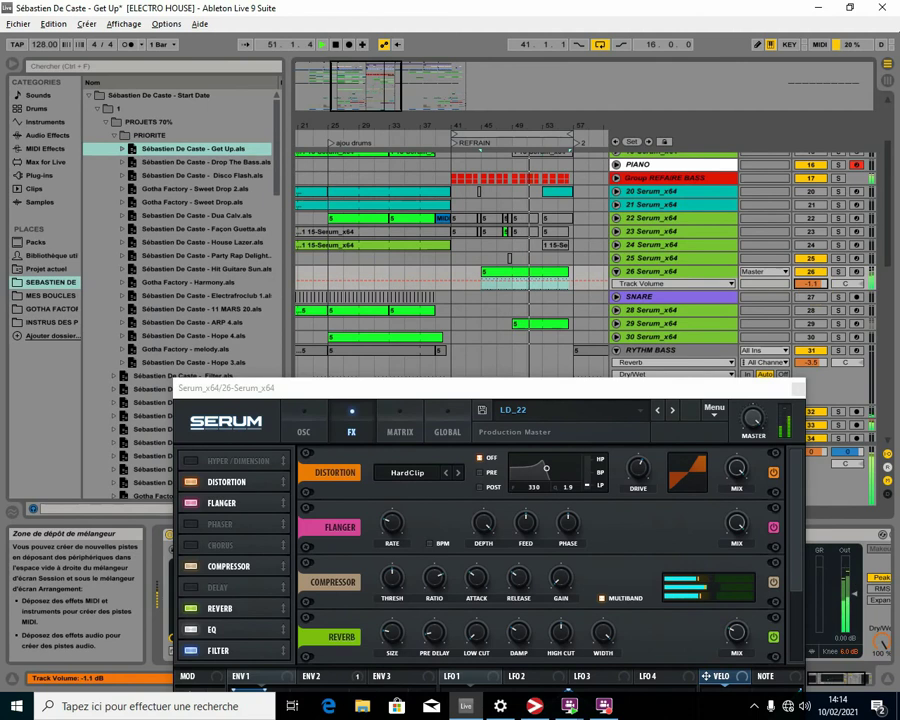
# - Open the notes of the refrain clip on the 26 Serum_x64 track and shorten its loop to one bar, ending at bar 2
pyautogui.click(508, 273)
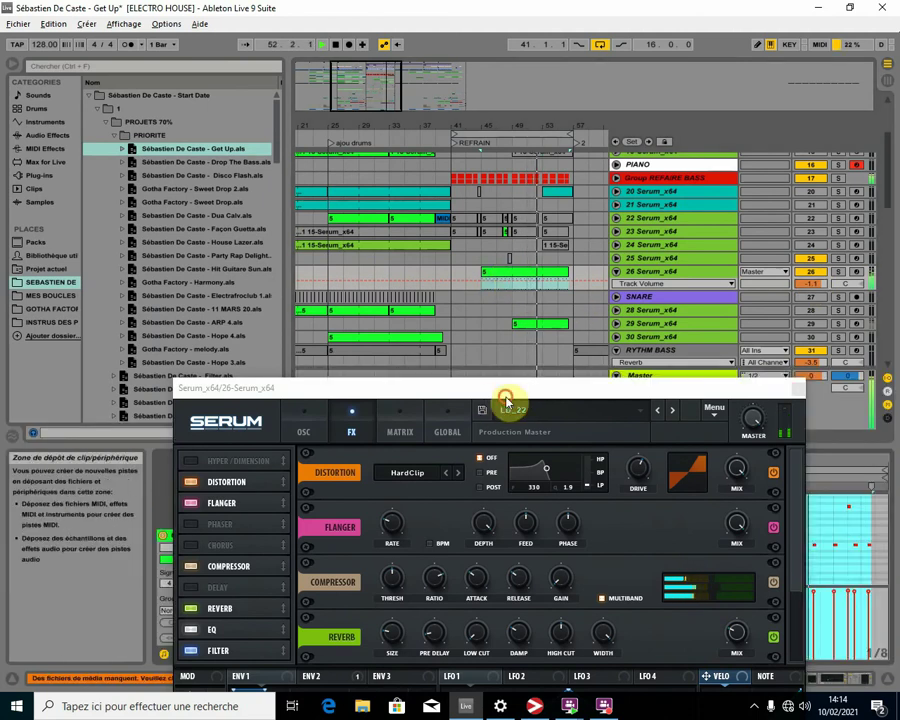
pyautogui.moveTo(506, 398); pyautogui.dragTo(131, 229)
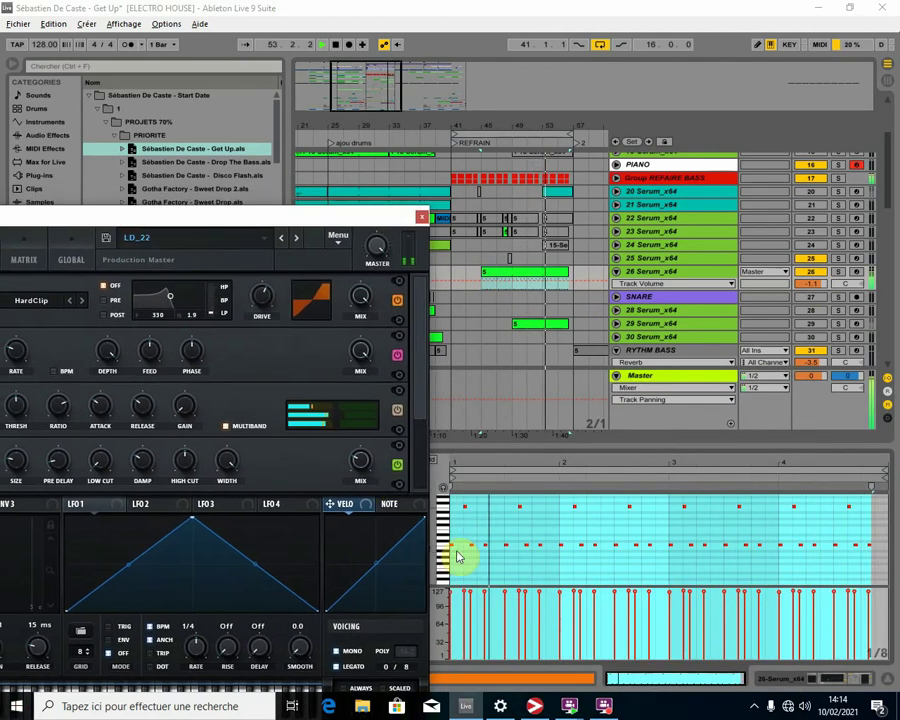
pyautogui.click(491, 555)
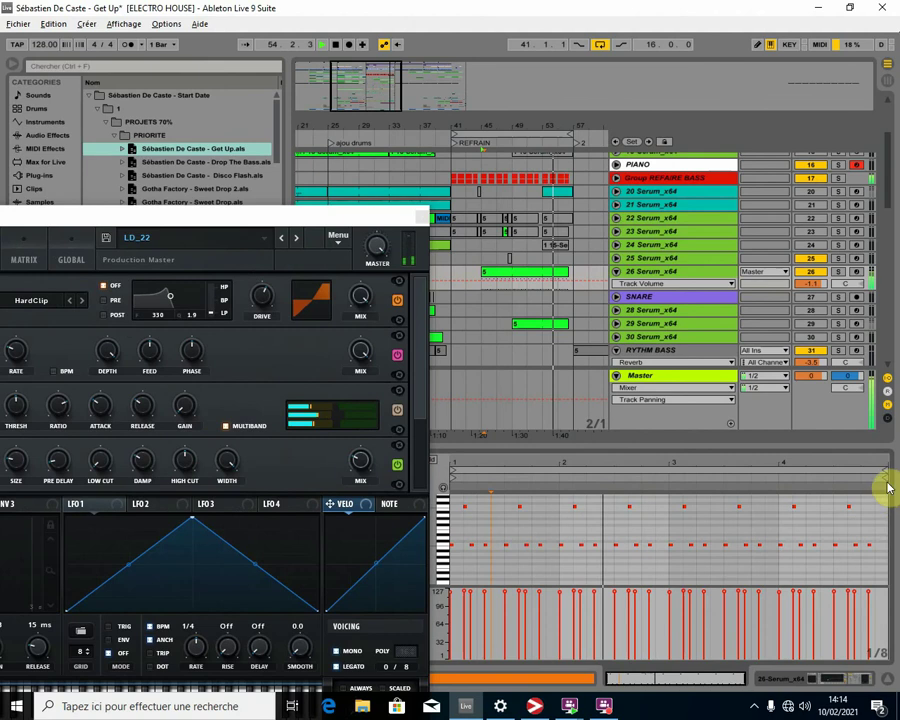
pyautogui.moveTo(886, 471)
pyautogui.mouseDown()
pyautogui.moveTo(438, 508)
pyautogui.moveTo(560, 503)
pyautogui.mouseUp()
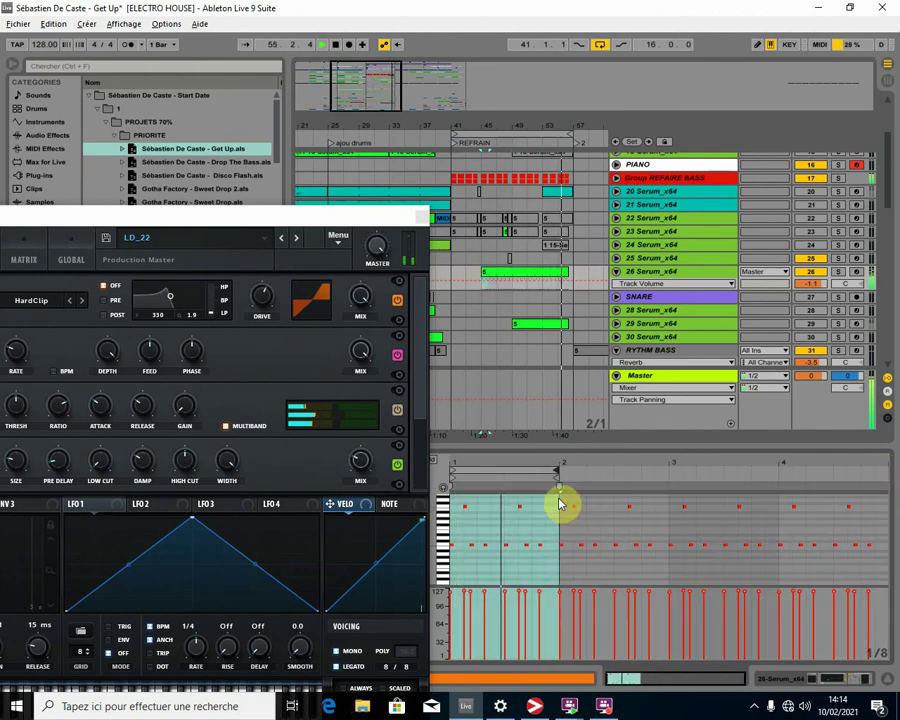
pyautogui.moveTo(486, 463); pyautogui.dragTo(518, 474)
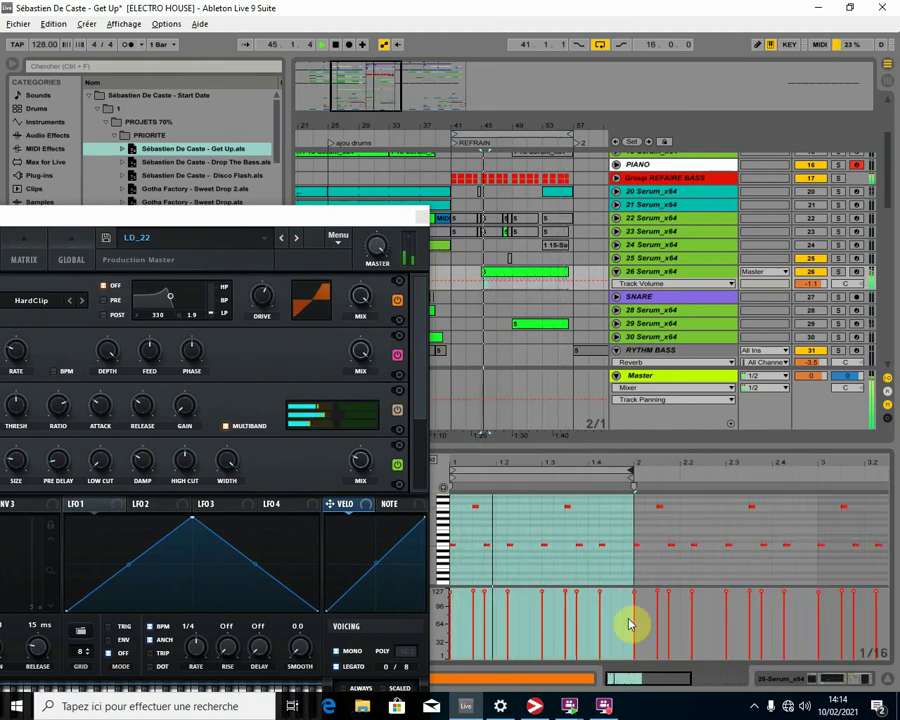
# - Solo the 26 Serum_x64 track and shorten the C3 notes just after 1.2 and 1.4 in the looped bar
pyautogui.click(607, 548)
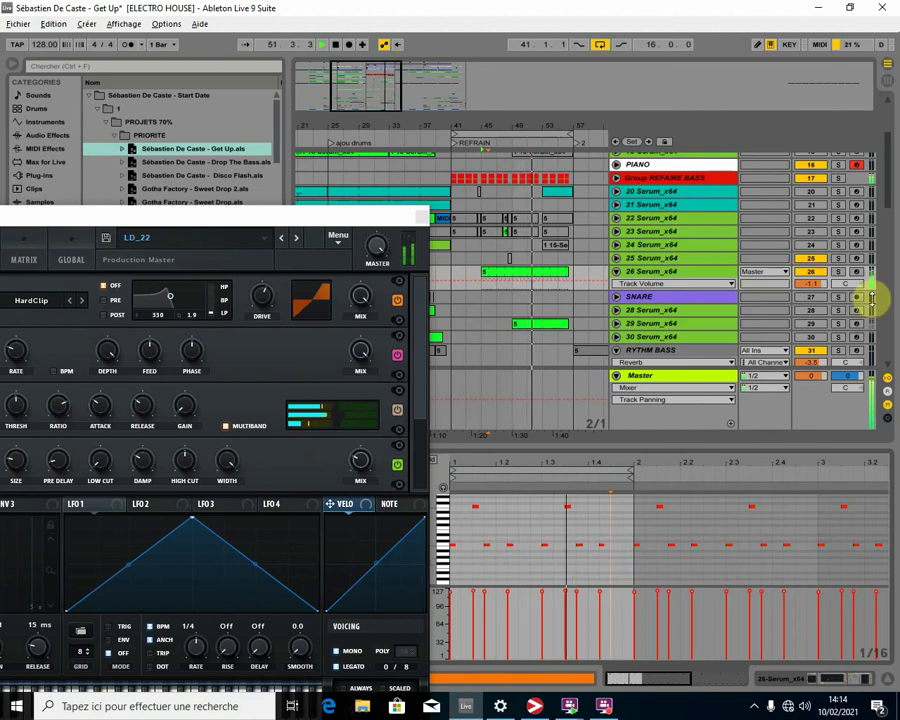
pyautogui.click(839, 272)
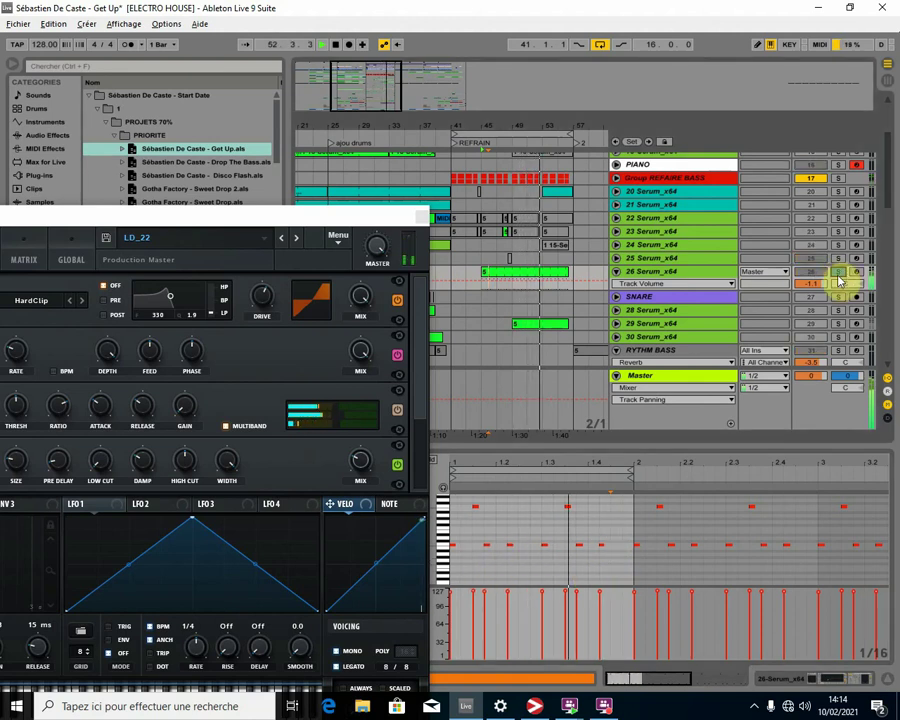
pyautogui.click(511, 545)
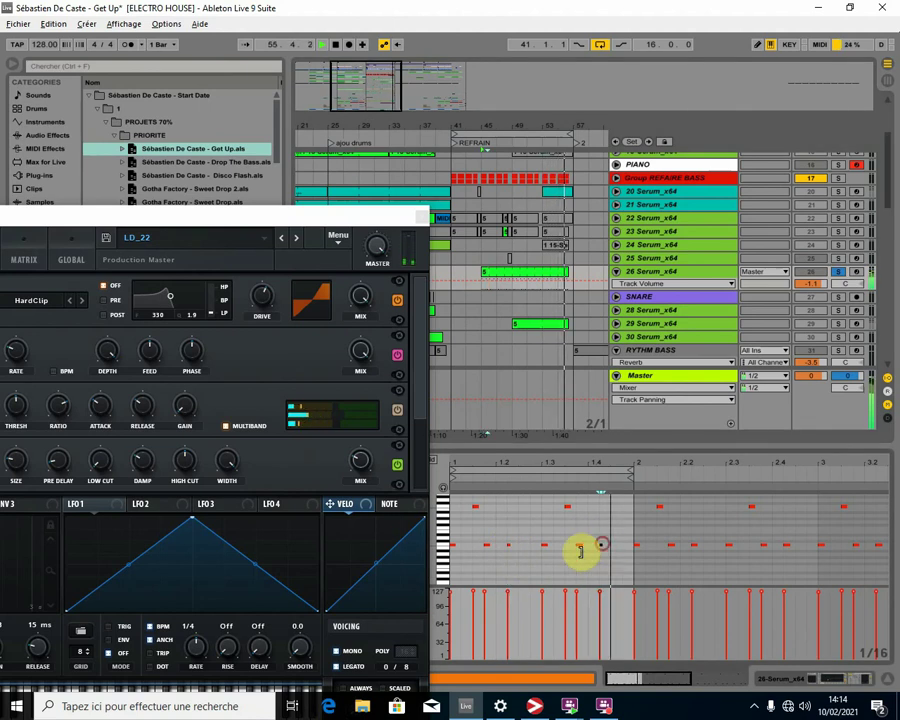
# - Unsolo the 26 Serum_x64 track and reduce the width of Serum's Reverb effect
pyautogui.moveTo(246, 217); pyautogui.dragTo(475, 91)
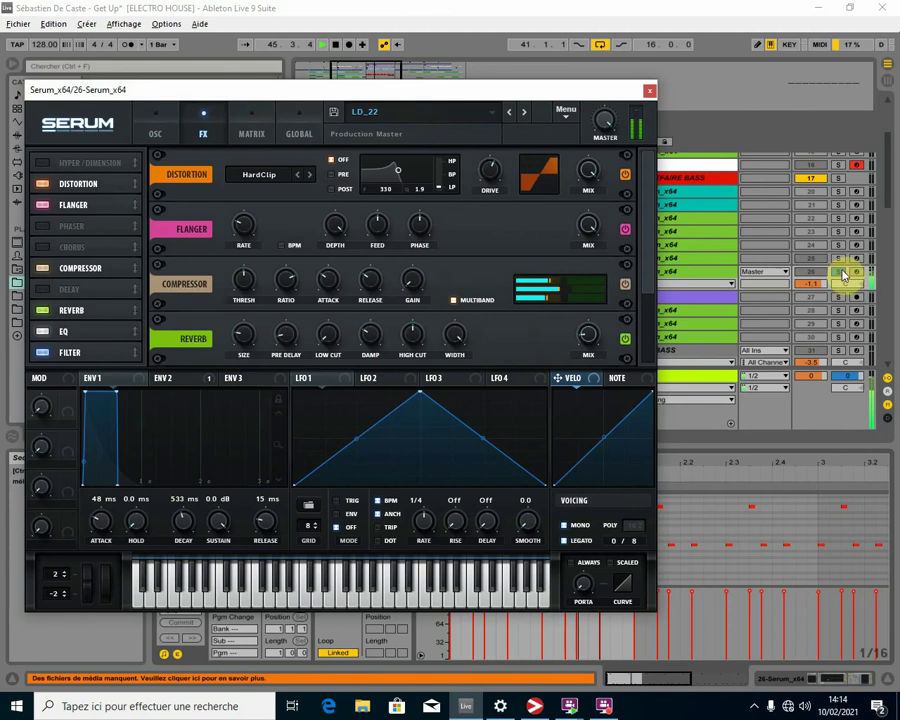
pyautogui.click(813, 330)
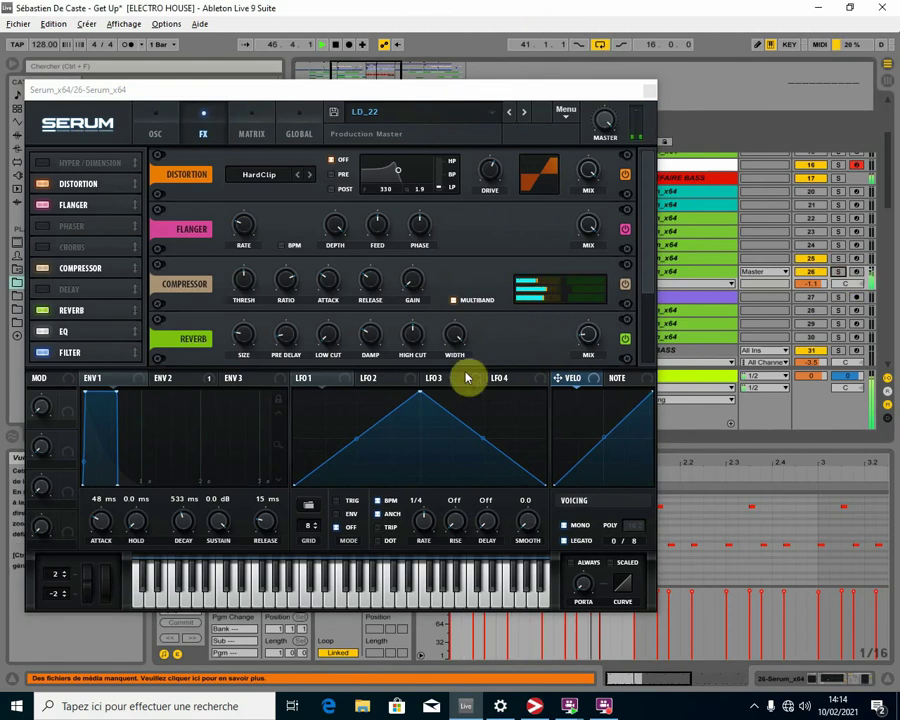
pyautogui.click(590, 339)
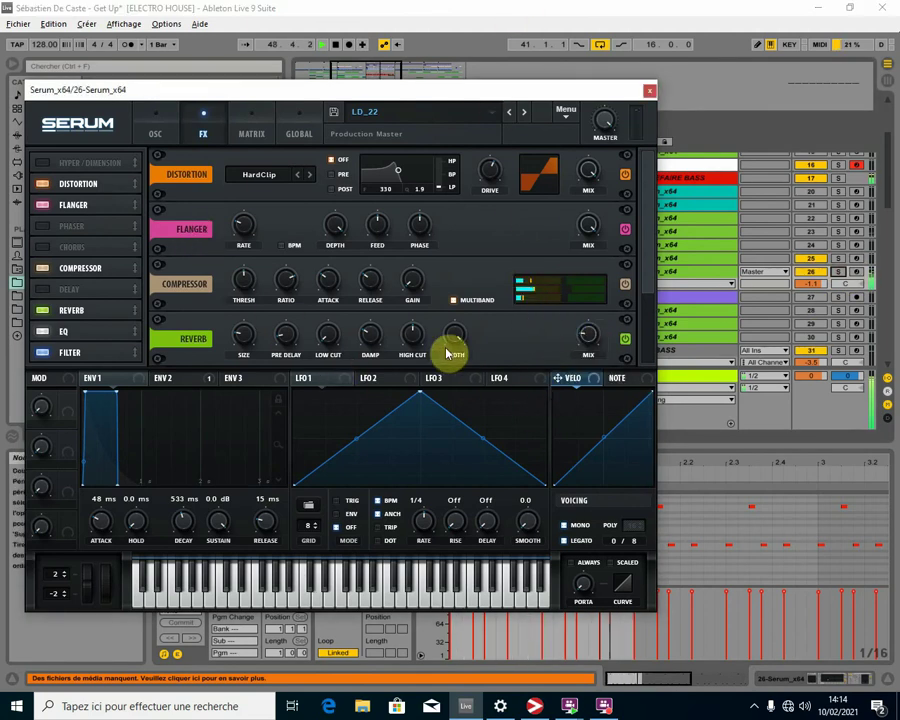
pyautogui.moveTo(454, 342); pyautogui.dragTo(465, 372)
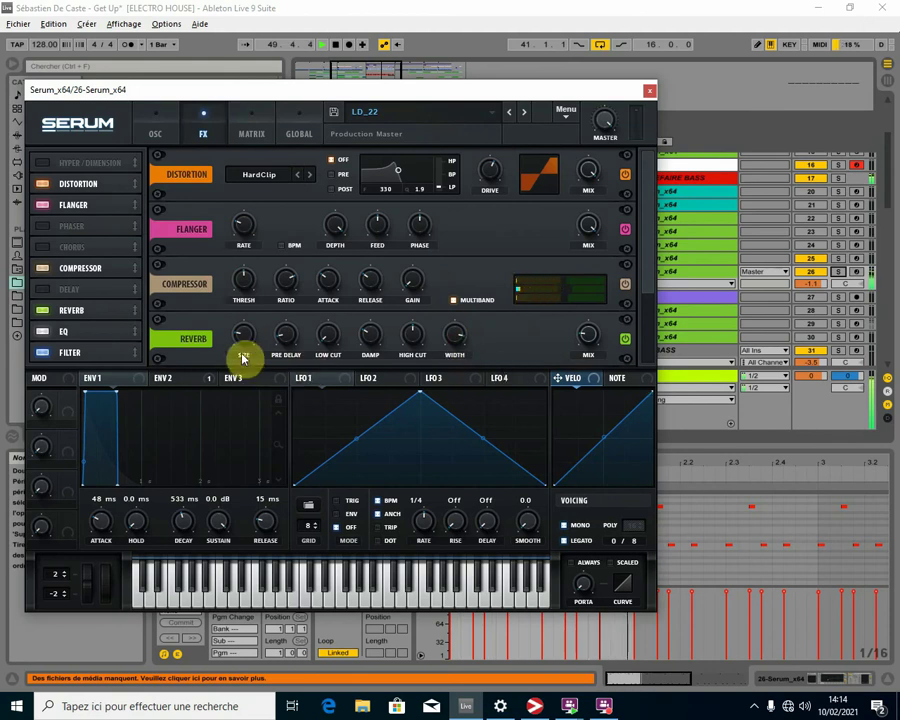
# - Lower the 26 Serum_x64 track volume to -6.6 dB and close the Serum window
pyautogui.click(805, 283)
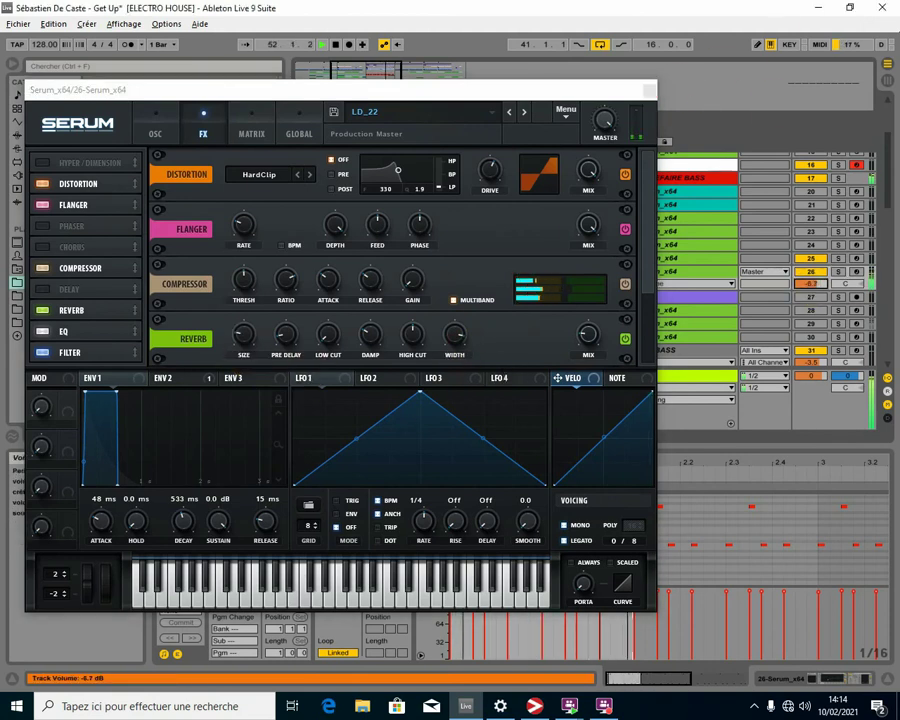
pyautogui.moveTo(808, 284); pyautogui.dragTo(808, 282)
pyautogui.moveTo(388, 92); pyautogui.dragTo(478, 148)
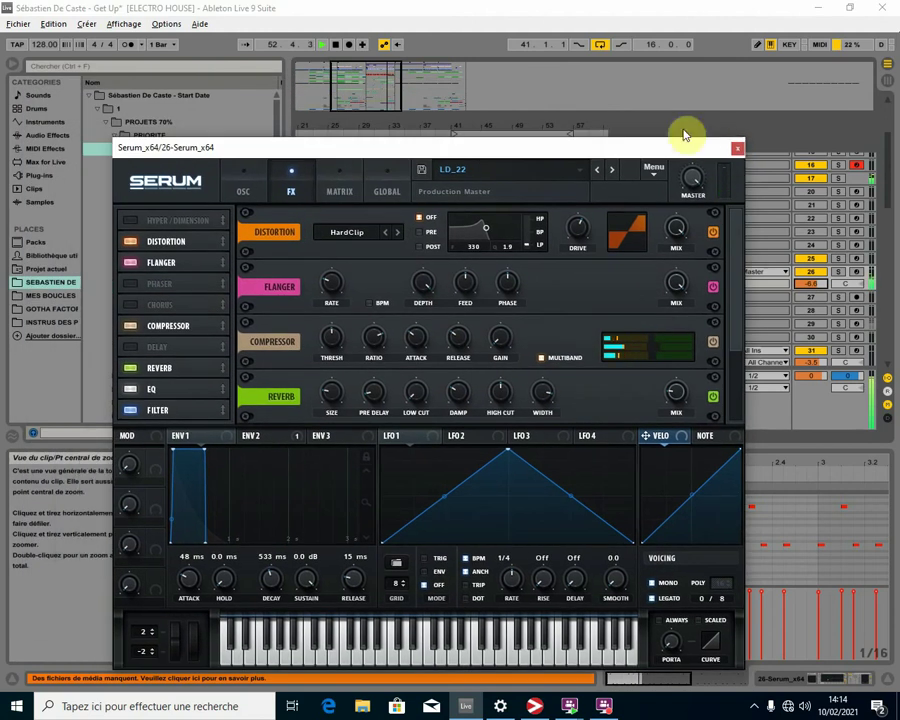
pyautogui.click(733, 146)
# - Copy the VES1 Loops 128BPM 010 clip on the 69 Audio track to start at 41.1.1
pyautogui.scroll(-15, 461, 277)
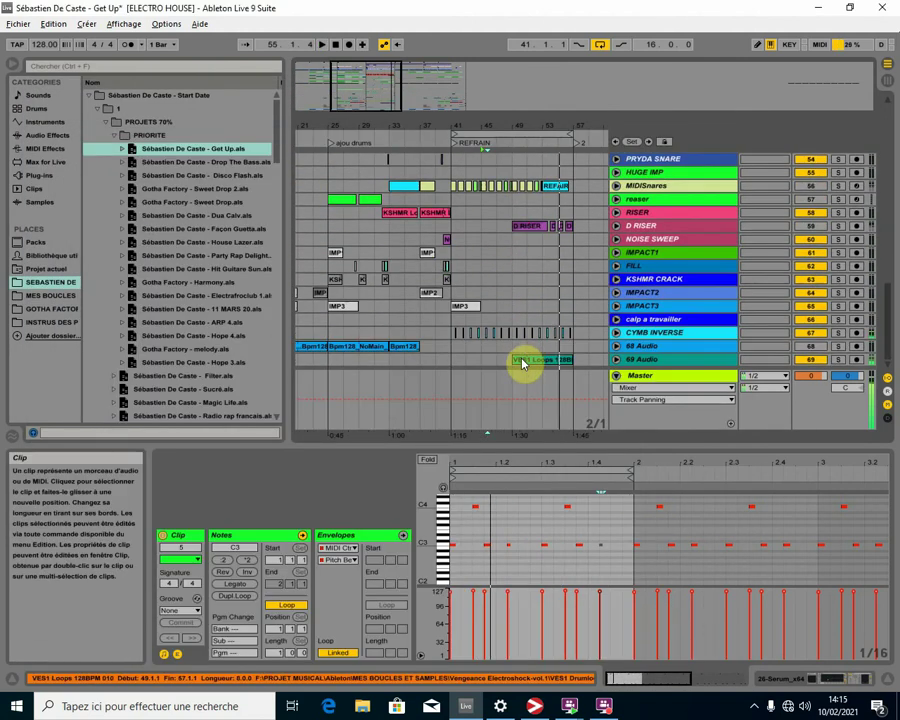
pyautogui.moveTo(527, 362); pyautogui.dragTo(464, 366)
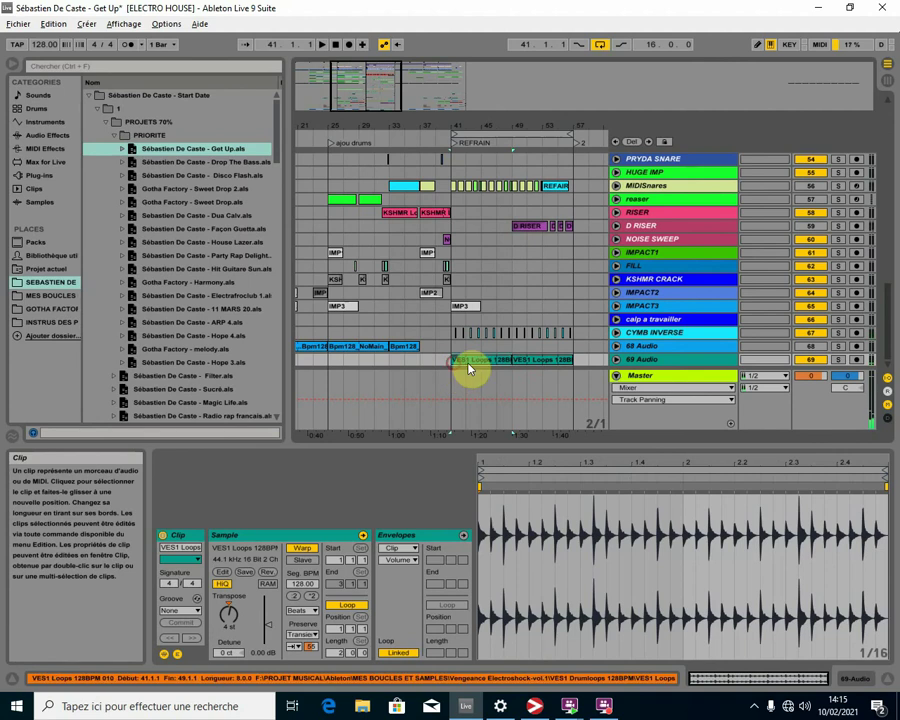
# - Rename the 69 Audio track as "# hit hat"
pyautogui.rightClick(690, 364)
pyautogui.click(733, 416)
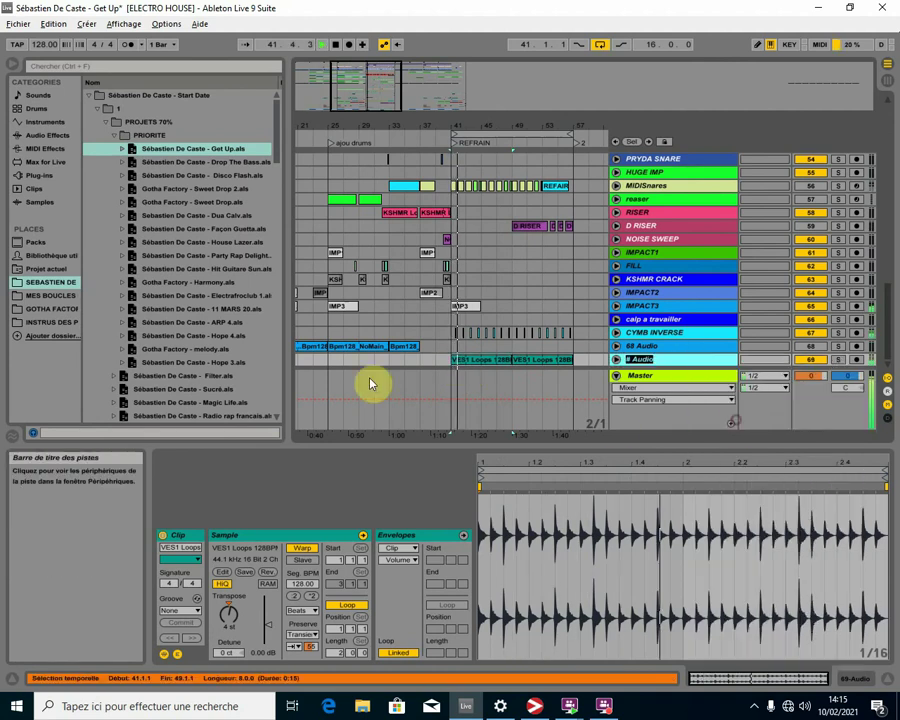
pyautogui.press('BackSpace')
pyautogui.press('BackSpace')
pyautogui.press('BackSpace')
pyautogui.press('BackSpace')
pyautogui.press('BackSpace')
pyautogui.press('BackSpace')
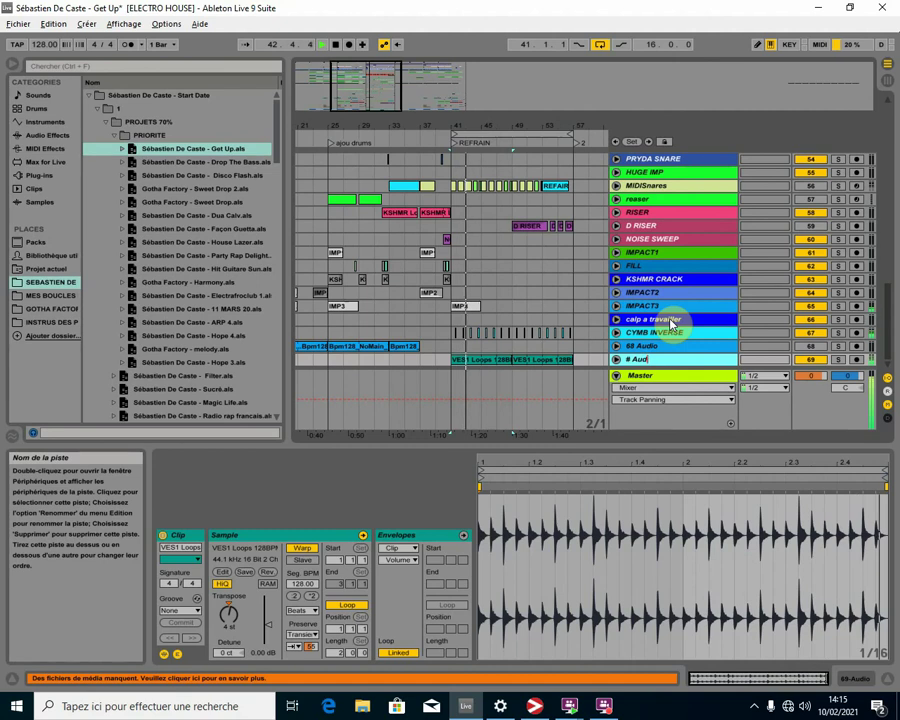
pyautogui.write('hi')
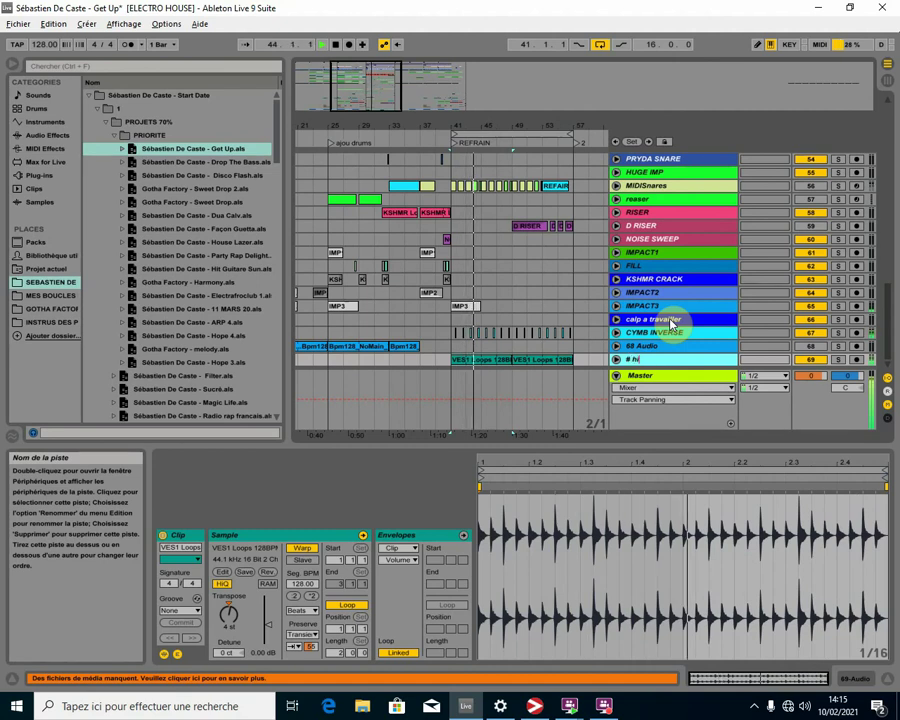
pyautogui.write('t hat')
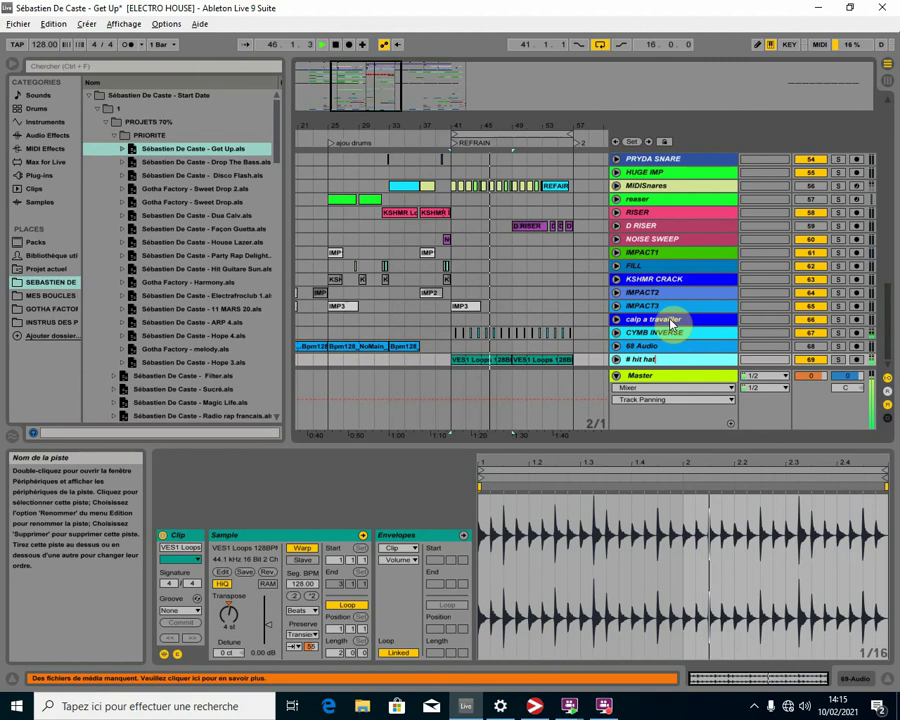
pyautogui.press('Return')
# - Lower the 26 Serum_x64 track volume to -10.1 dB
pyautogui.scroll(4, 416, 284)
pyautogui.scroll(10, 482, 231)
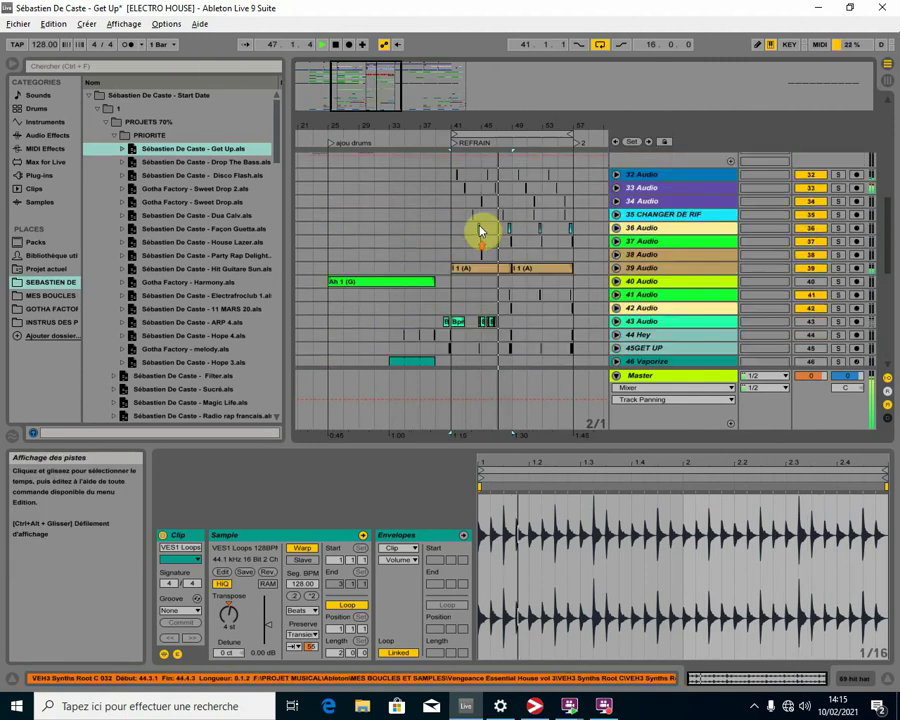
pyautogui.moveTo(818, 216); pyautogui.dragTo(820, 217)
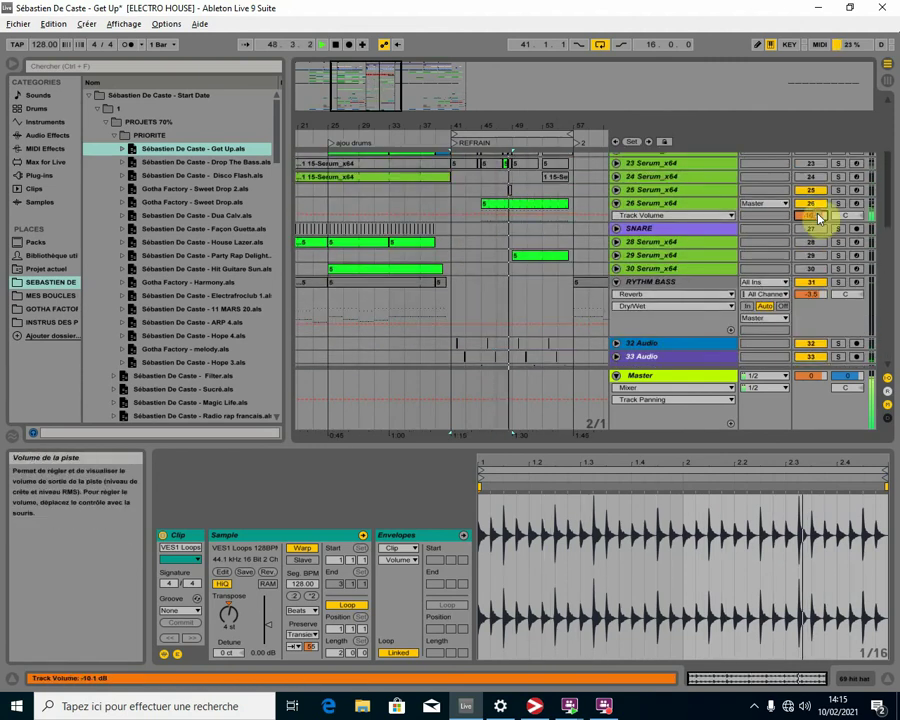
# - Enlarge the 26 Serum_x64 track lane, open its Serum window and play the refrain with the track soloed
pyautogui.moveTo(687, 222); pyautogui.dragTo(699, 311)
pyautogui.click(665, 201)
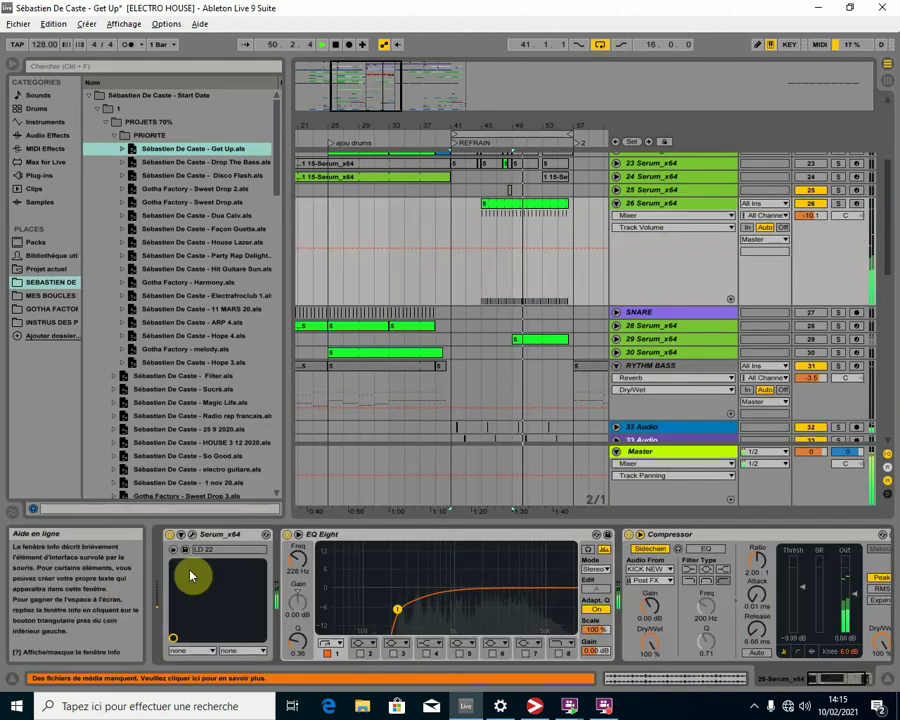
pyautogui.click(186, 534)
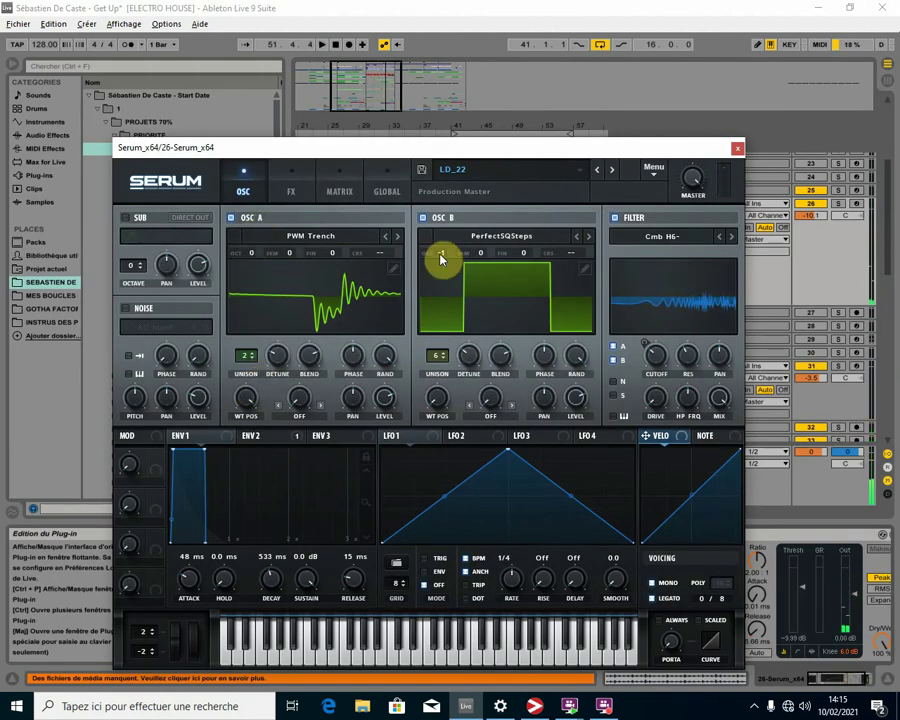
pyautogui.click(839, 204)
pyautogui.press('space')
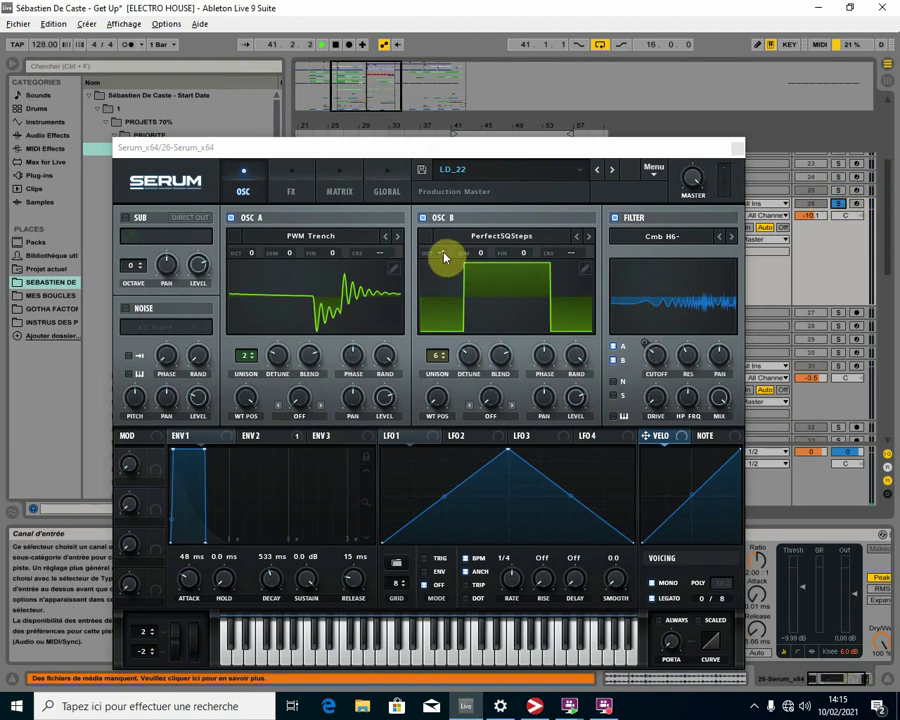
# - Set the octave of Serum's oscillator B to 0, keeping oscillator A at octave 0
pyautogui.moveTo(456, 156); pyautogui.dragTo(495, 295)
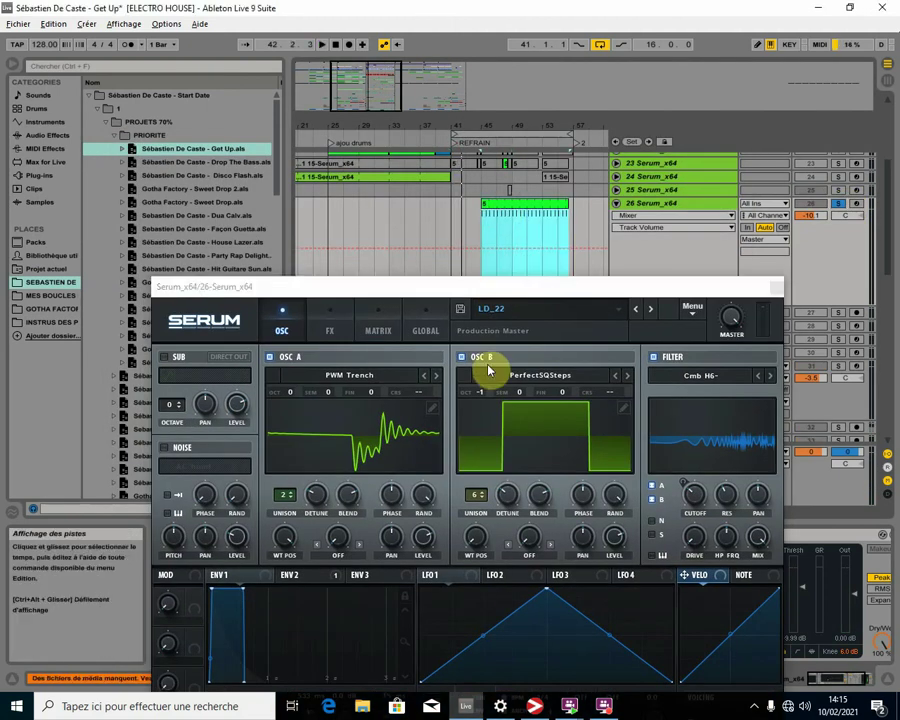
pyautogui.press('space')
pyautogui.moveTo(479, 393)
pyautogui.mouseDown()
pyautogui.moveTo(487, 373)
pyautogui.moveTo(488, 382)
pyautogui.mouseUp()
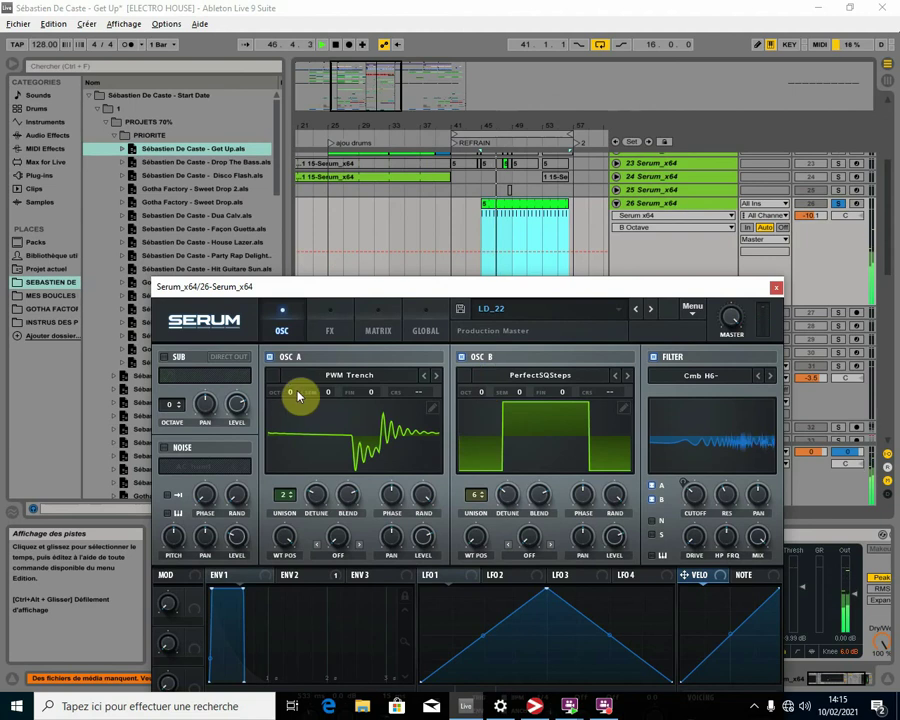
pyautogui.moveTo(290, 393)
pyautogui.mouseDown()
pyautogui.moveTo(291, 311)
pyautogui.moveTo(295, 446)
pyautogui.moveTo(299, 396)
pyautogui.mouseUp()
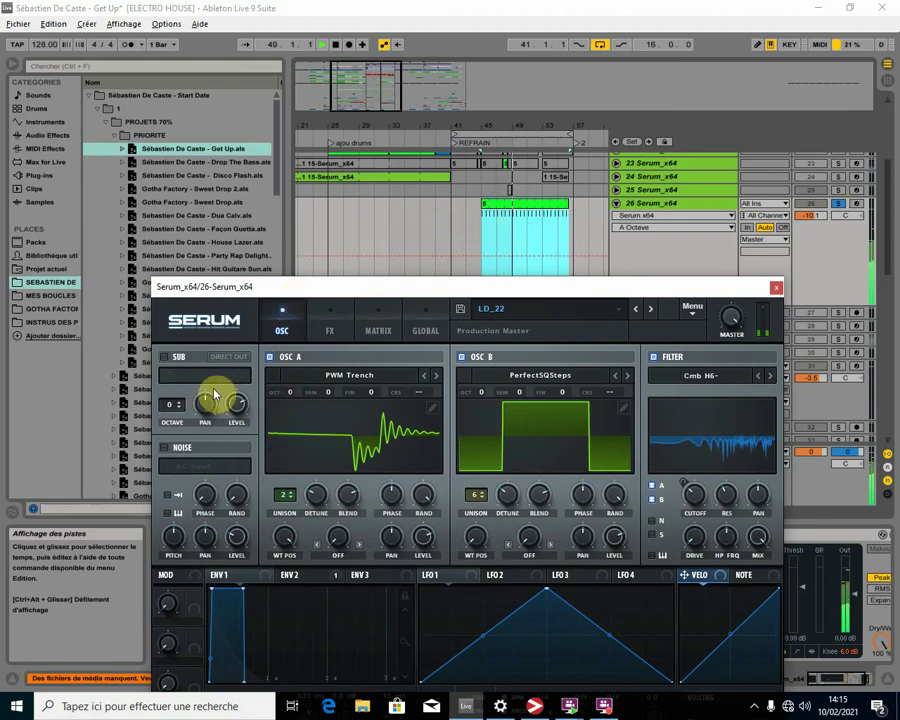
# - Try Serum's sub oscillator at 83% level with different octave settings, from -3 up to 2
pyautogui.click(165, 357)
pyautogui.click(237, 405)
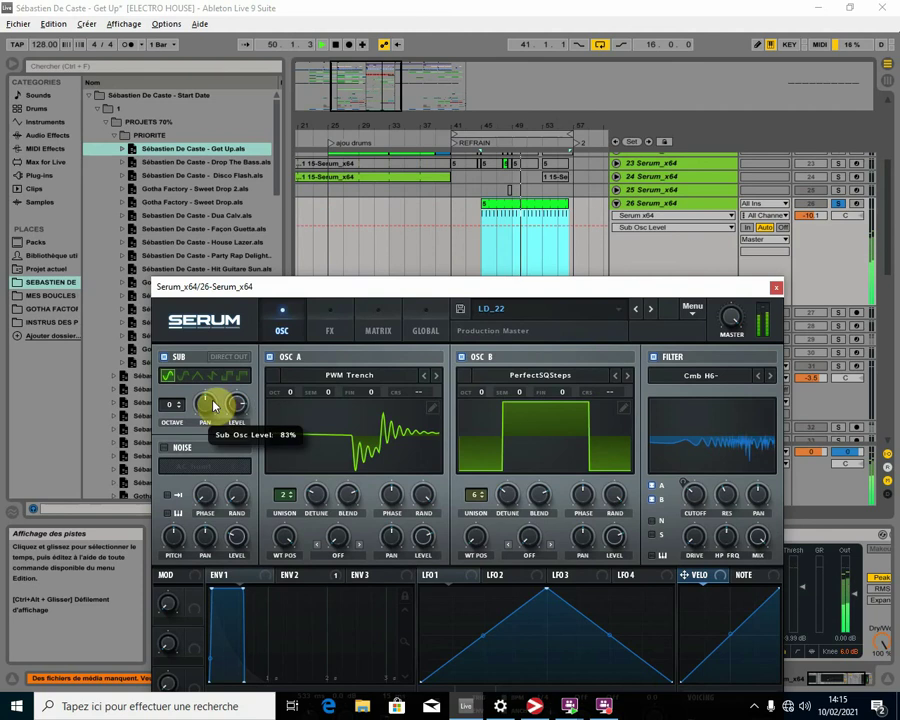
pyautogui.moveTo(177, 408)
pyautogui.mouseDown()
pyautogui.moveTo(180, 400)
pyautogui.moveTo(179, 409)
pyautogui.mouseUp()
pyautogui.click(181, 407)
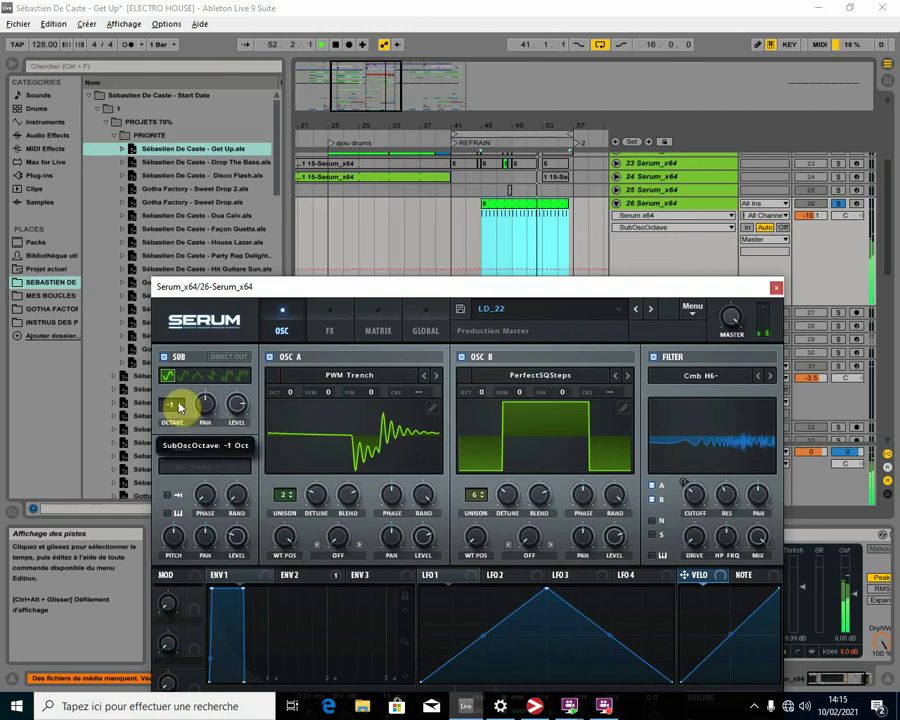
pyautogui.click(181, 407)
pyautogui.click(181, 407)
pyautogui.click(180, 407)
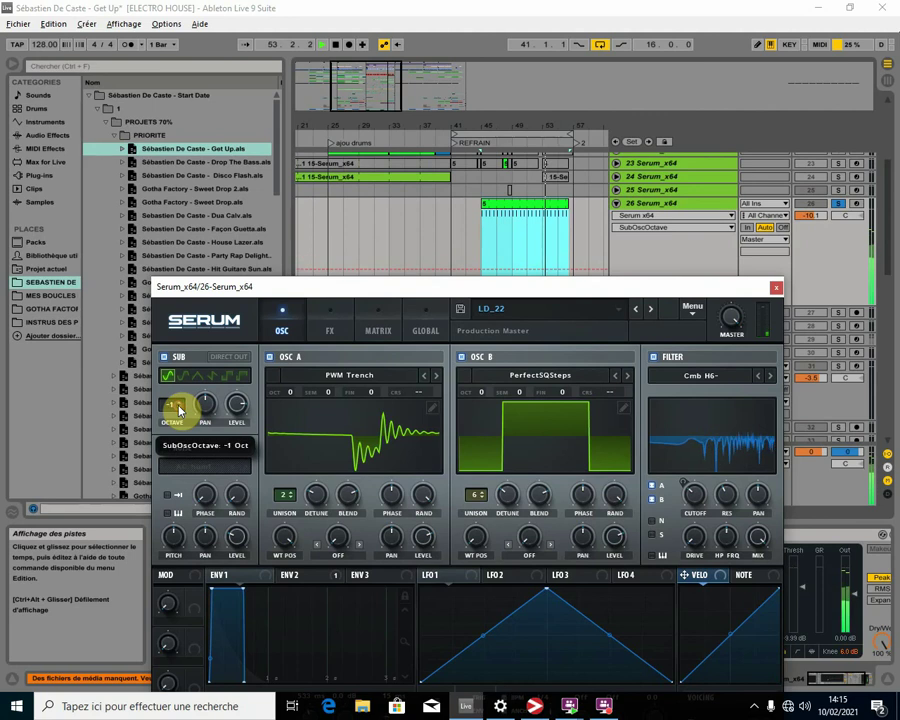
pyautogui.click(179, 409)
pyautogui.click(179, 409)
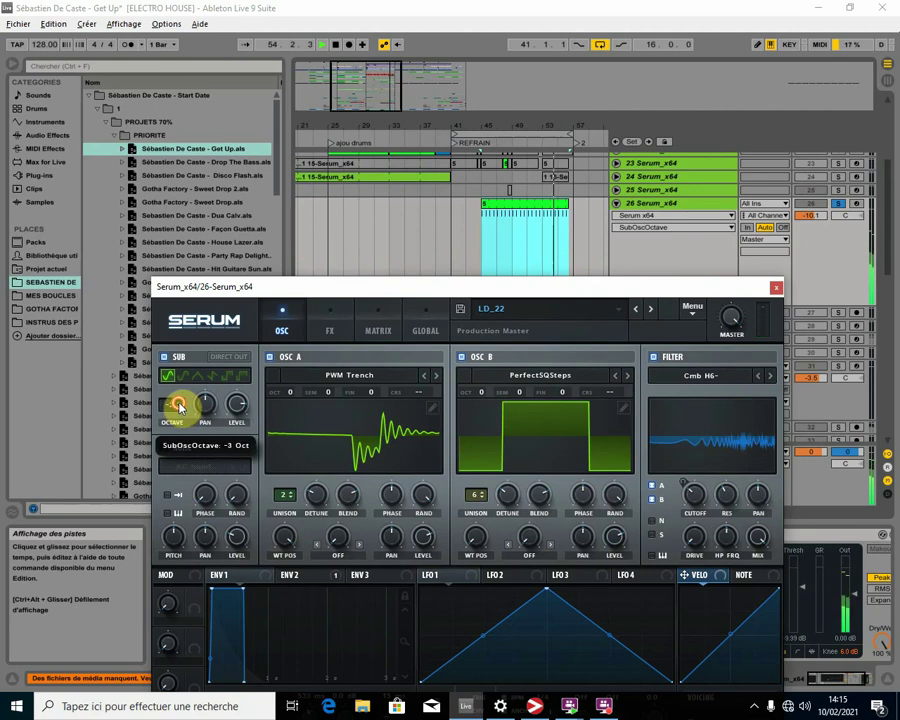
pyautogui.click(181, 407)
pyautogui.click(181, 407)
# - Unsolo the 26 Serum_x64 track, lower the sub oscillator's level and switch the sub oscillator off
pyautogui.click(843, 203)
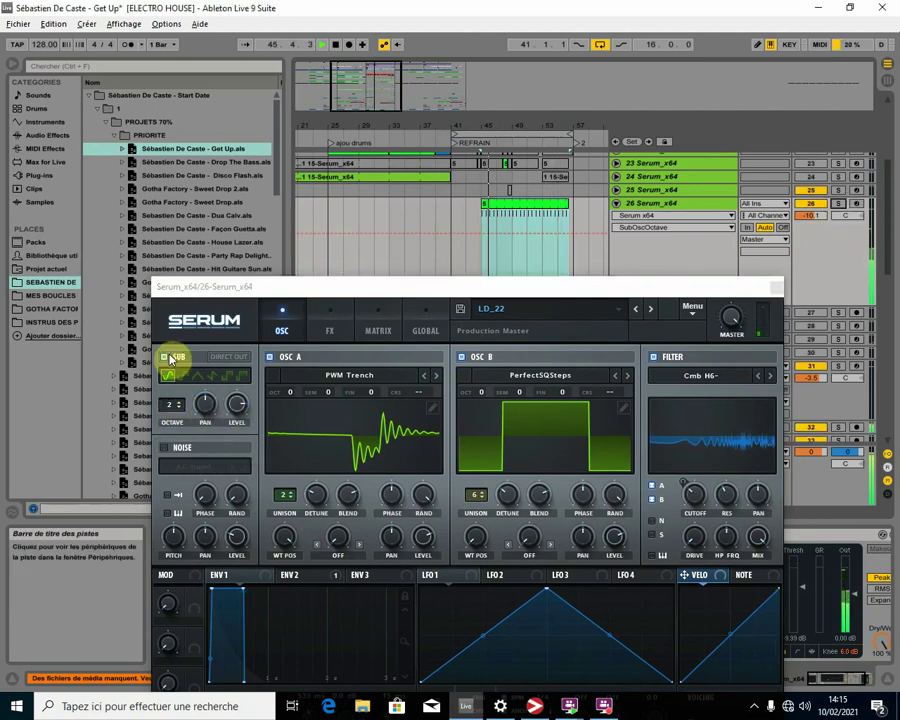
pyautogui.moveTo(237, 404); pyautogui.dragTo(208, 441)
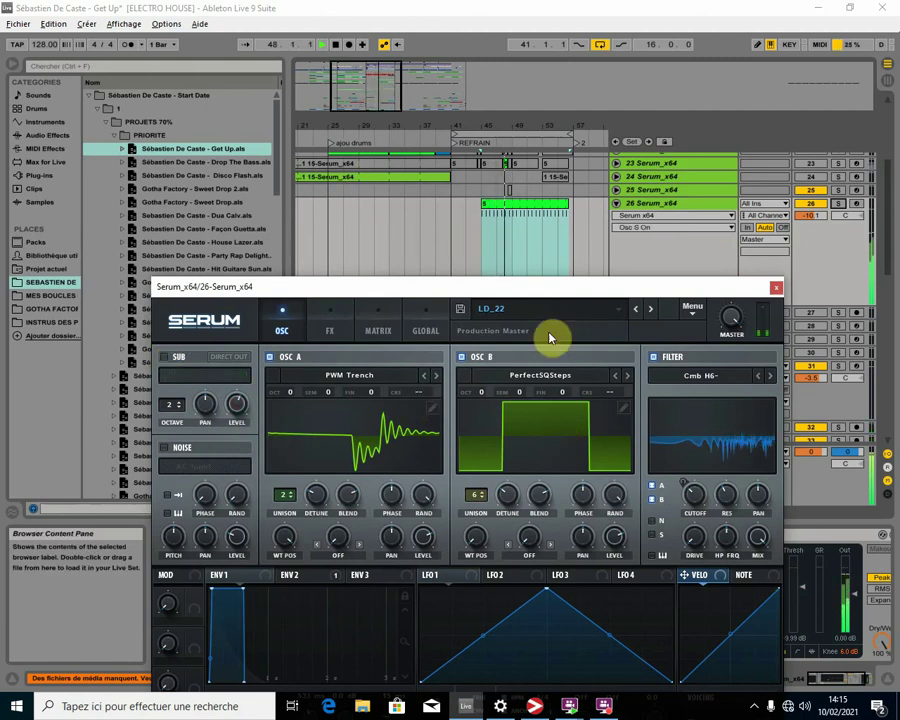
# - Set the attack of Serum's envelope 1 to 66 ms
pyautogui.moveTo(540, 292); pyautogui.dragTo(506, 186)
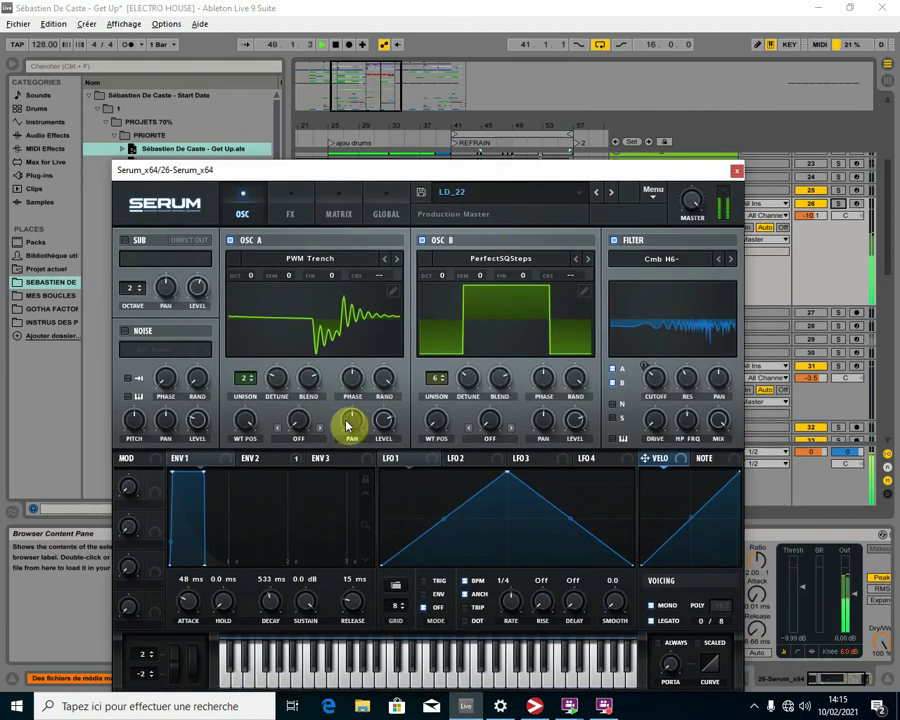
pyautogui.moveTo(172, 472); pyautogui.dragTo(217, 526)
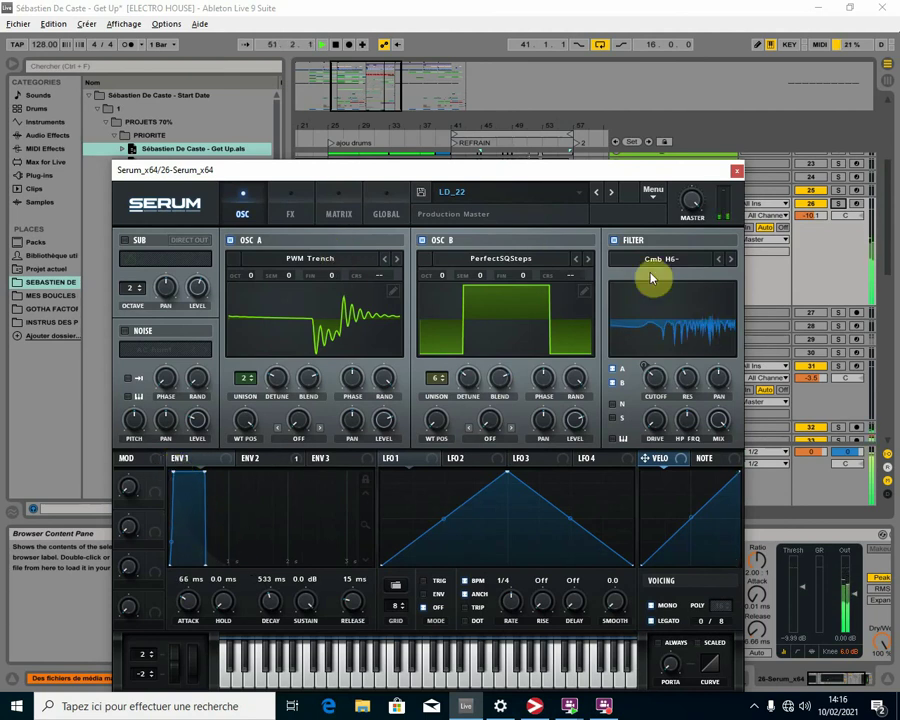
# - Open the refrain clip on the 26 Serum_x64 track and slightly lower the velocity of the note just after beat 1.2
pyautogui.moveTo(503, 178); pyautogui.dragTo(203, 199)
pyautogui.doubleClick(528, 204)
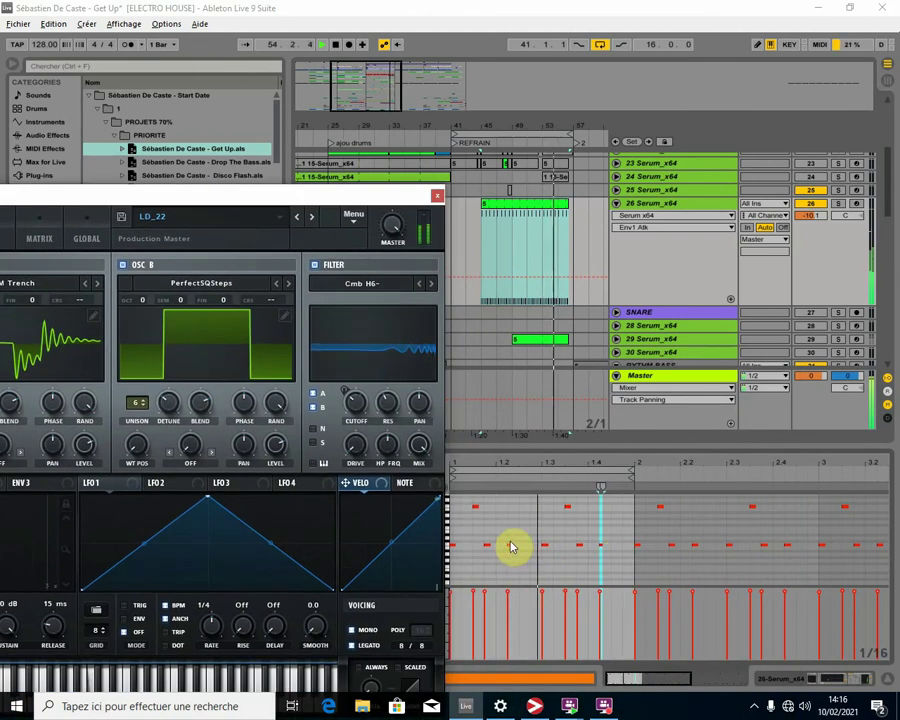
pyautogui.click(509, 545)
pyautogui.moveTo(508, 593); pyautogui.dragTo(508, 603)
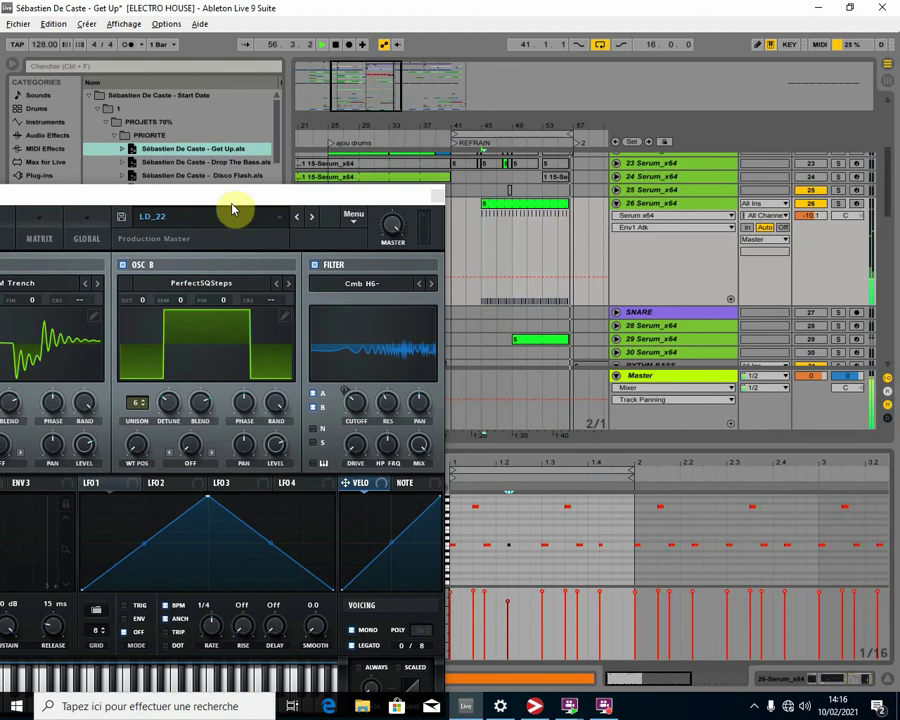
# - Save the project with playback stopped at 49.1.1 and reposition the Serum window so it is fully in view
pyautogui.moveTo(260, 194); pyautogui.dragTo(594, 300)
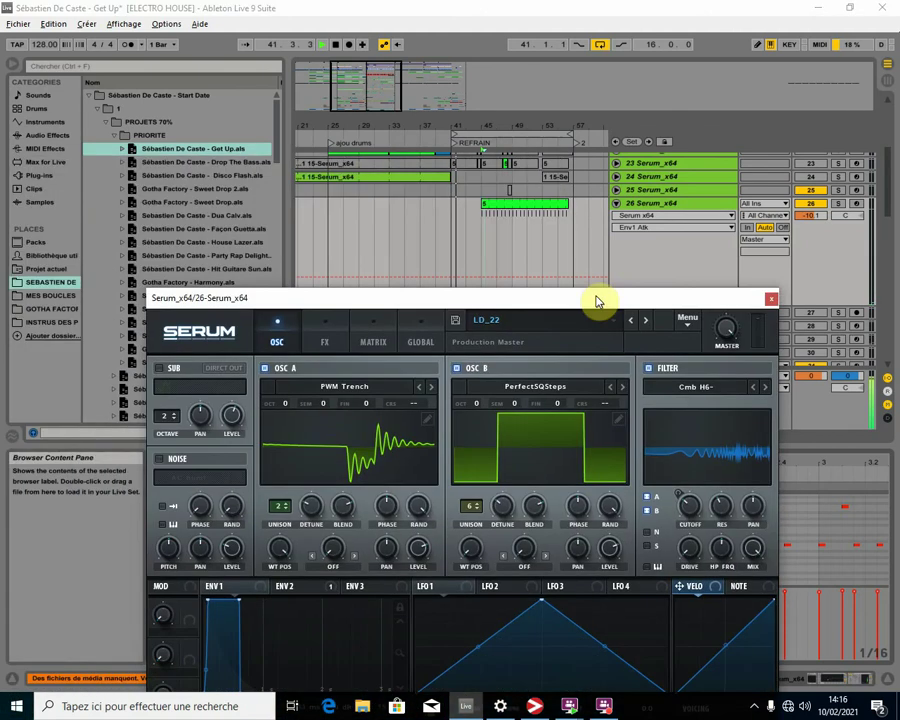
pyautogui.click(514, 233)
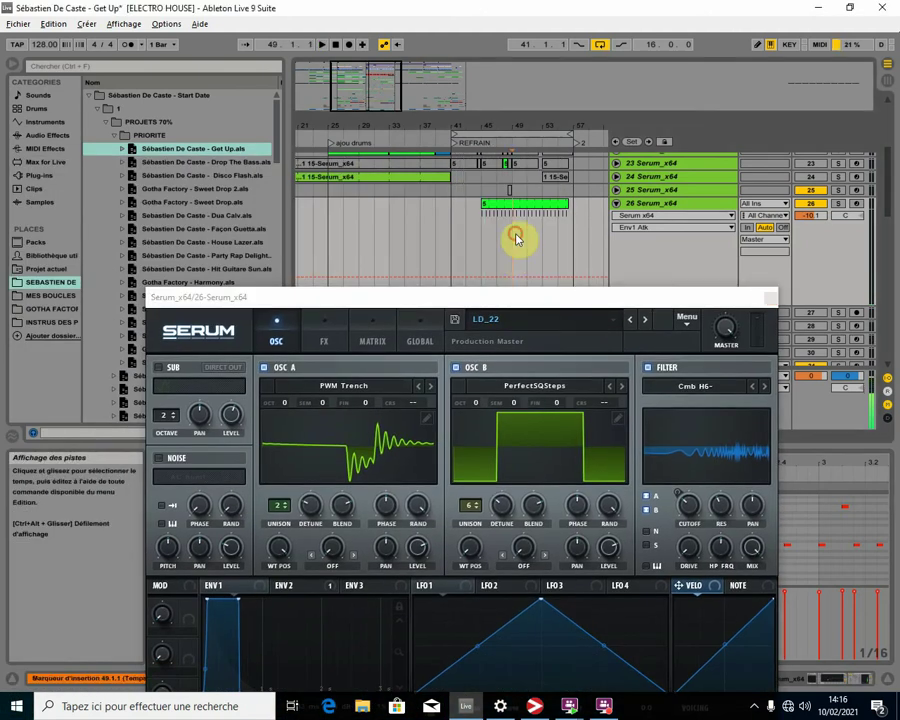
pyautogui.hotkey('ctrl', 's')
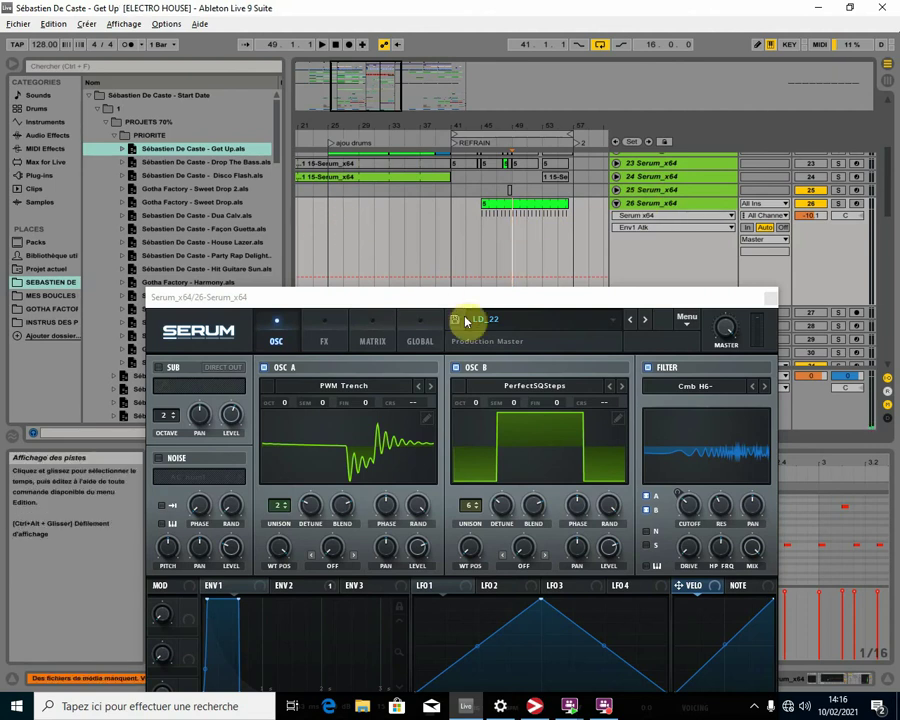
pyautogui.moveTo(470, 297); pyautogui.dragTo(472, 172)
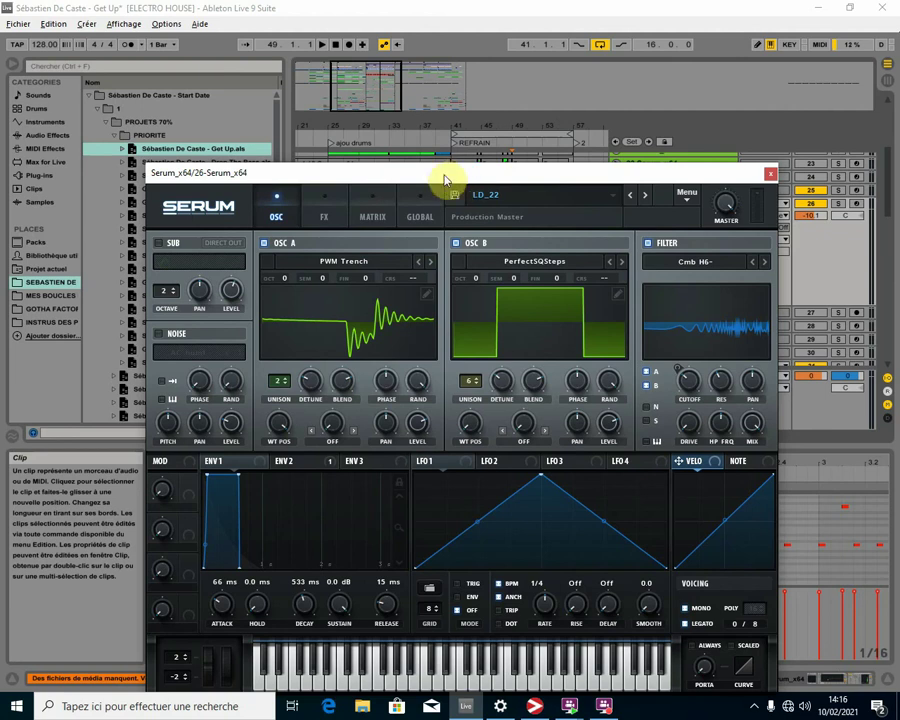
pyautogui.moveTo(445, 178); pyautogui.dragTo(447, 108)
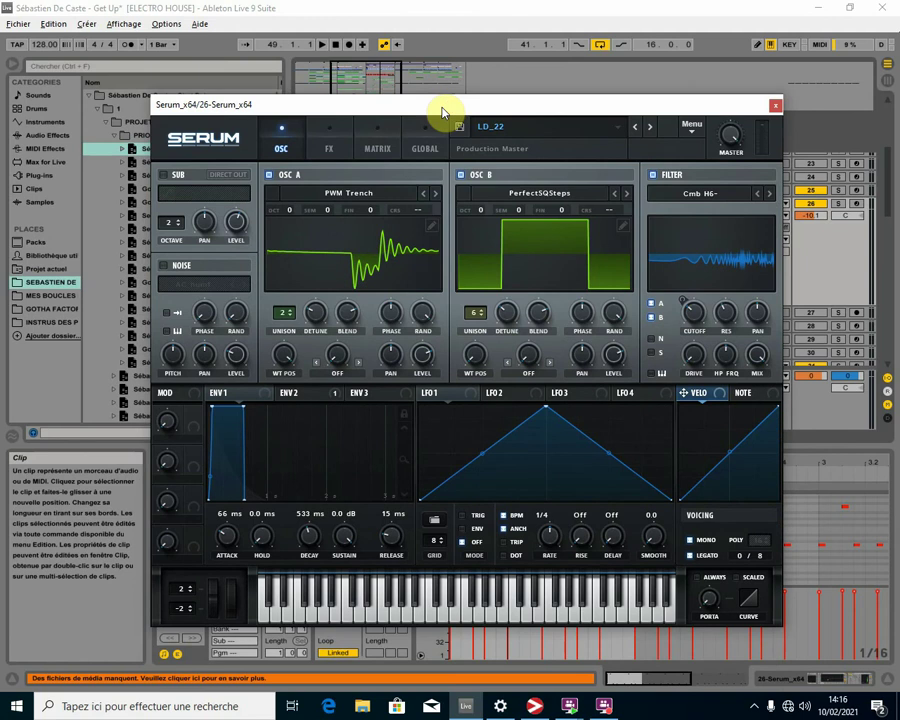